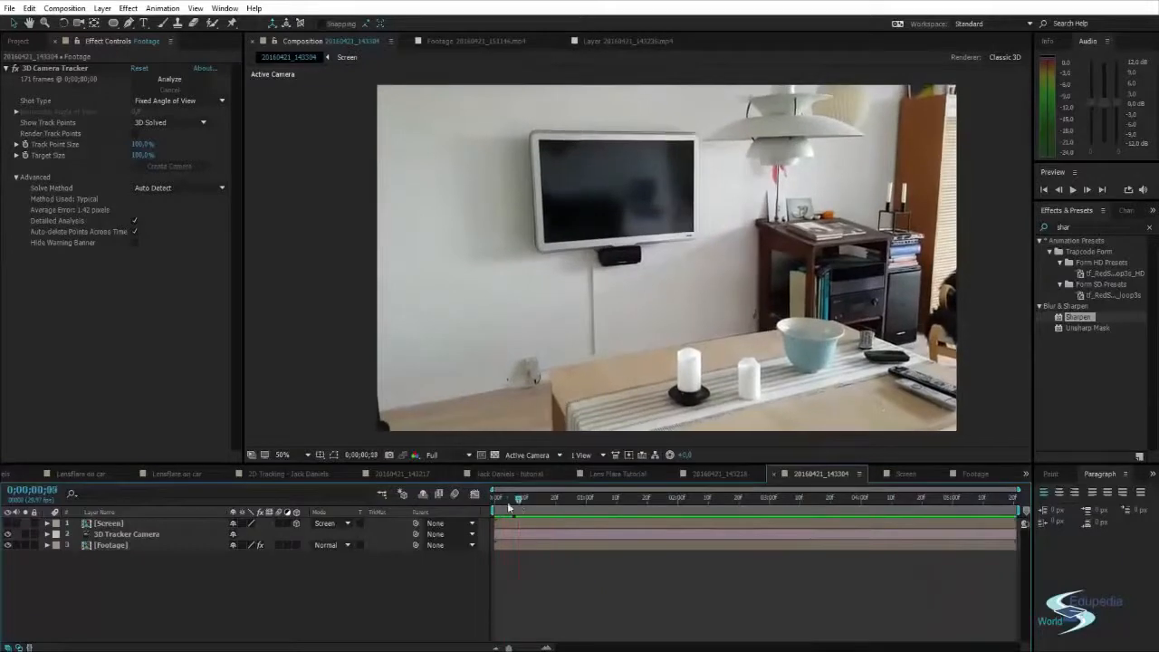
# Show the Screen layer and scrub through the room composition to check the replaced TV picture
pyautogui.click(7, 525)
pyautogui.moveTo(504, 501); pyautogui.dragTo(709, 513)
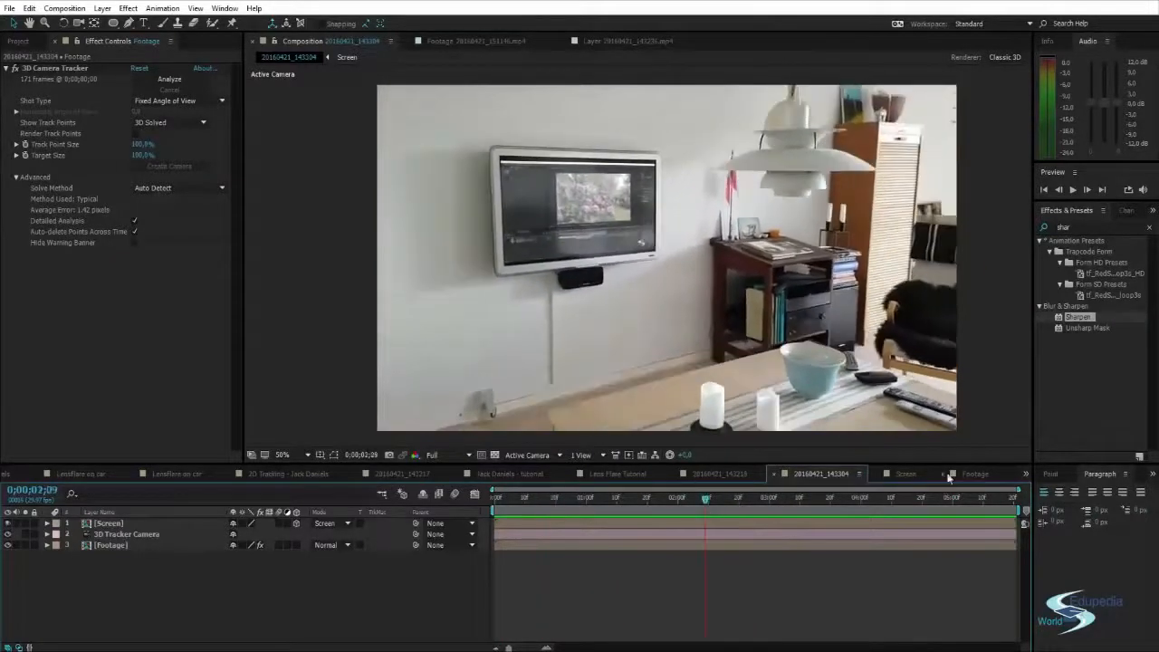
# Add a white text layer reading HELLO over the video in the Screen composition
pyautogui.click(904, 474)
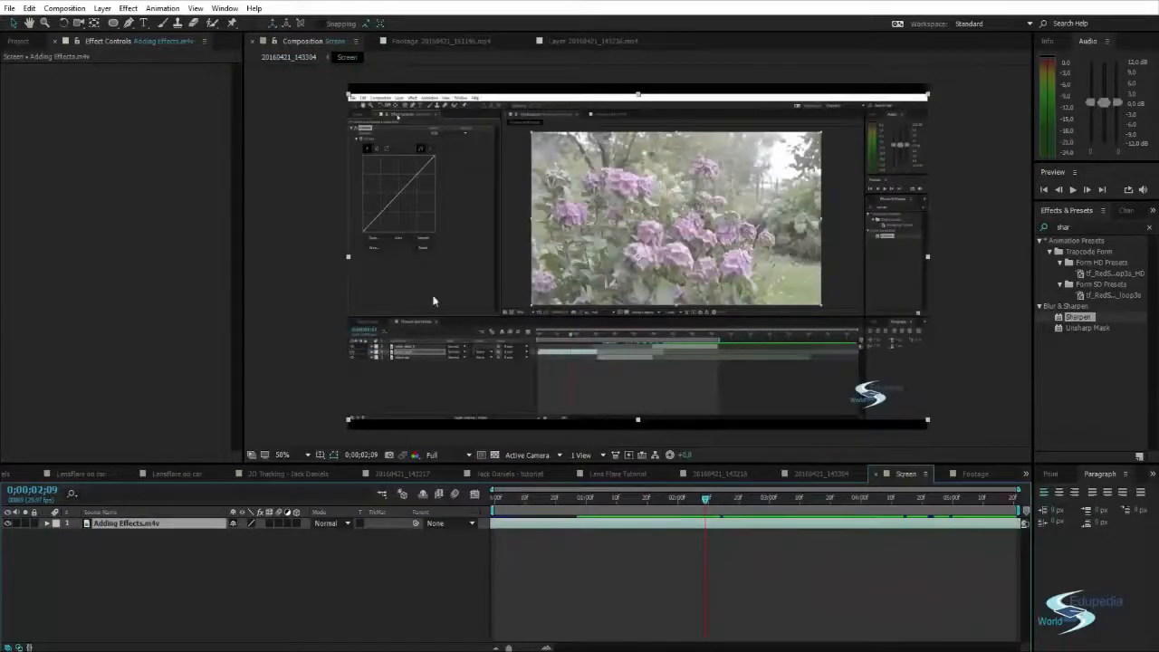
pyautogui.click(343, 270)
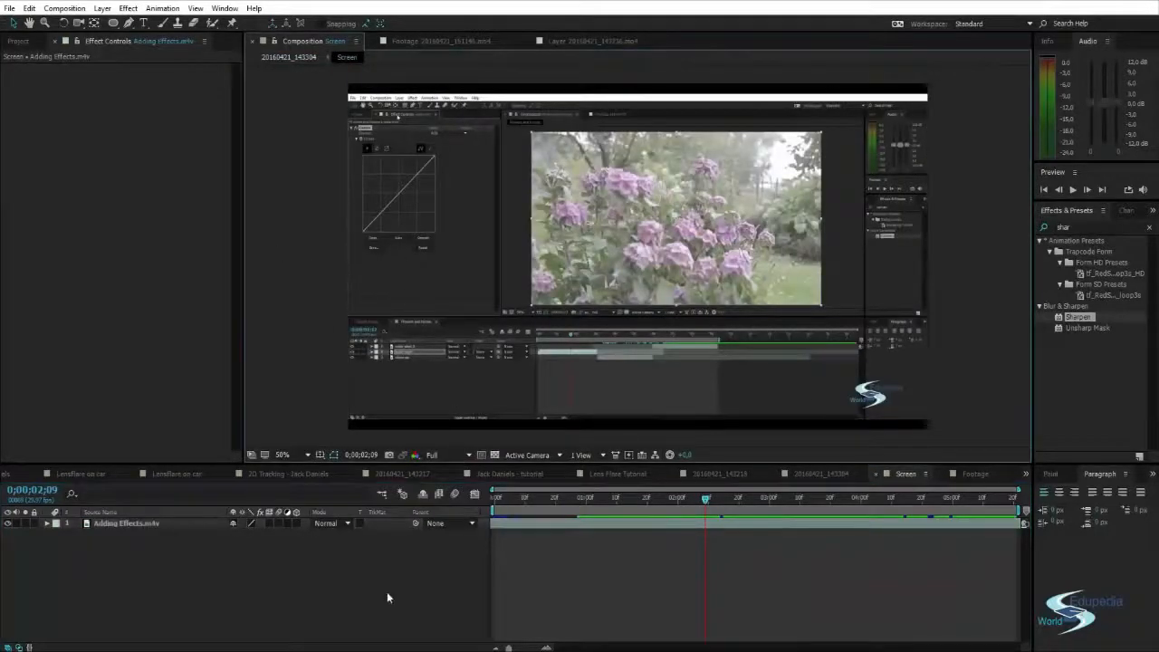
pyautogui.hotkey('ctrl', 't')
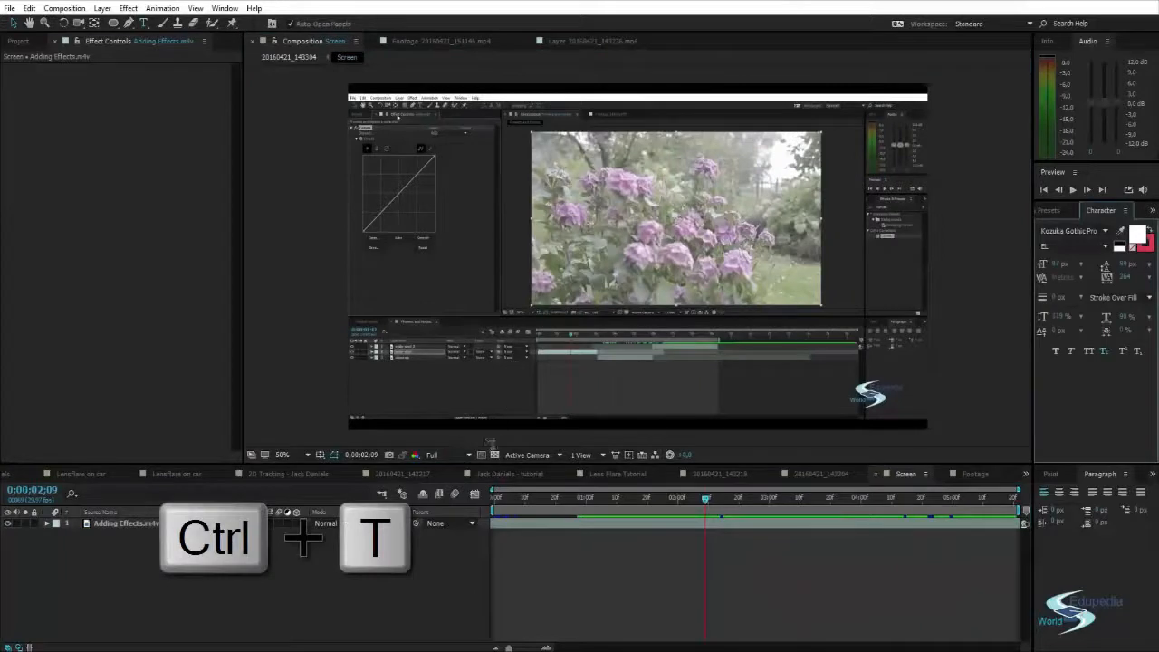
pyautogui.click(513, 284)
pyautogui.write('H')
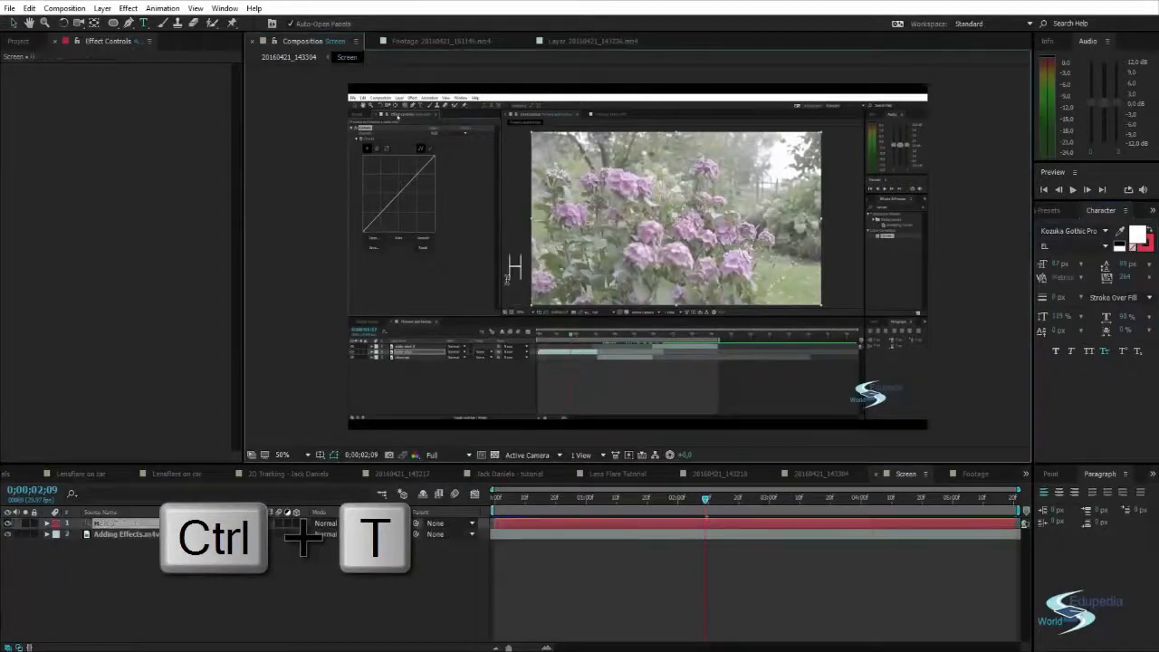
pyautogui.write('ELLOv')
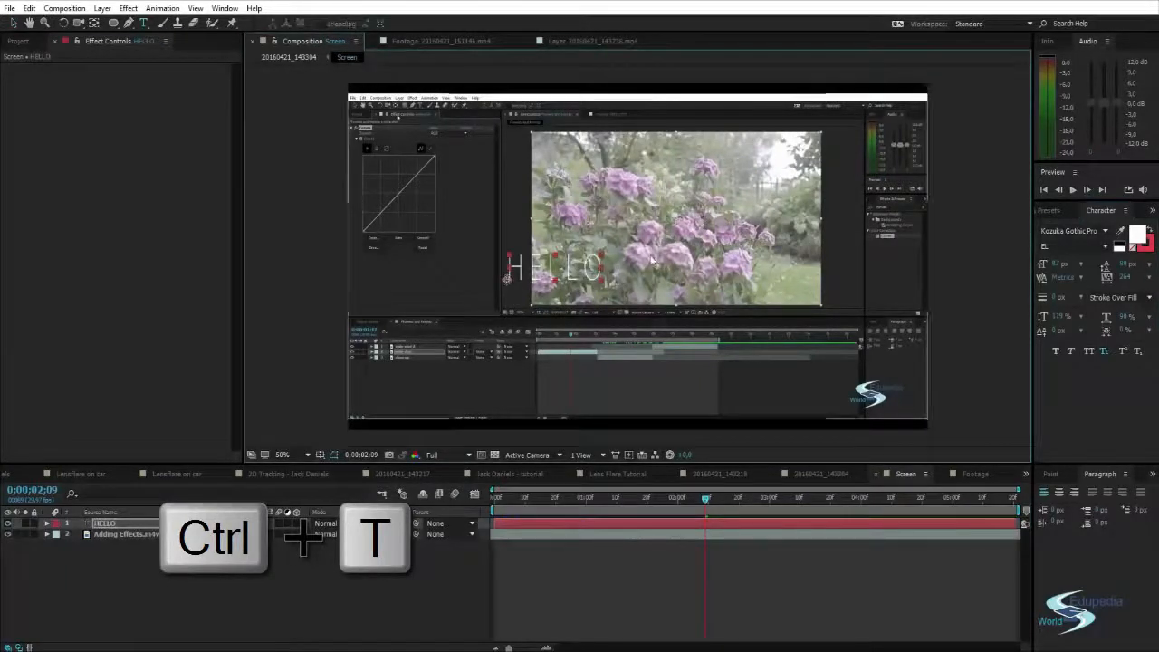
# Enlarge the HELLO text to span most of the flower picture and move it lower in the frame
pyautogui.moveTo(603, 256); pyautogui.dragTo(833, 152)
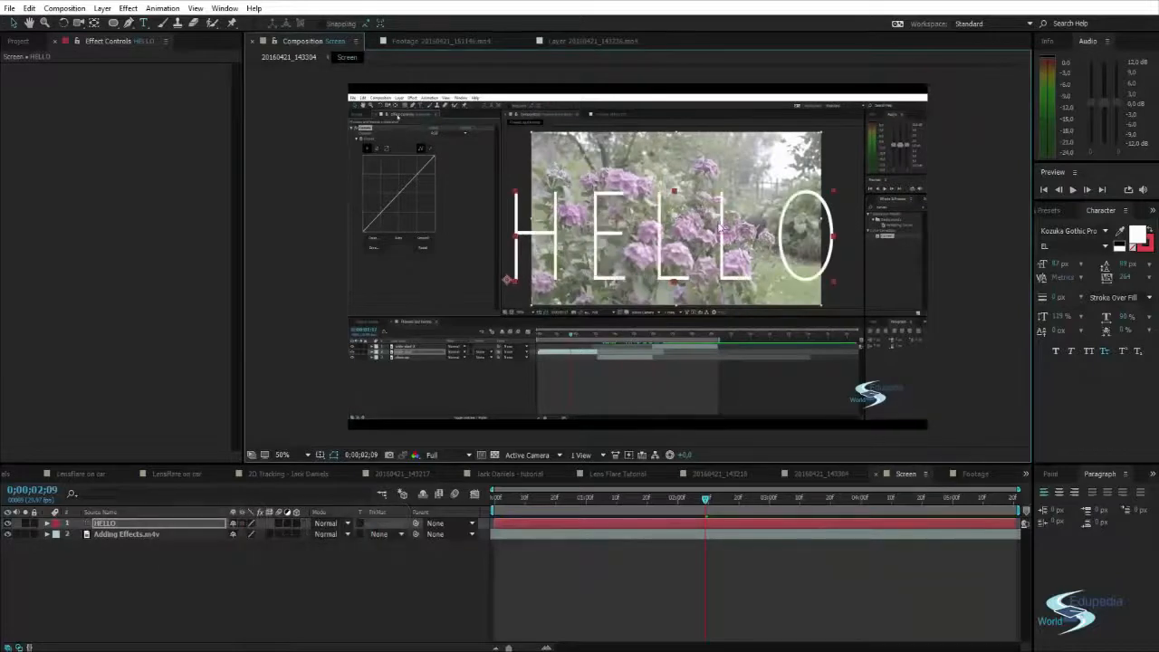
pyautogui.moveTo(722, 224); pyautogui.dragTo(680, 257)
pyautogui.click(232, 209)
pyautogui.click(276, 212)
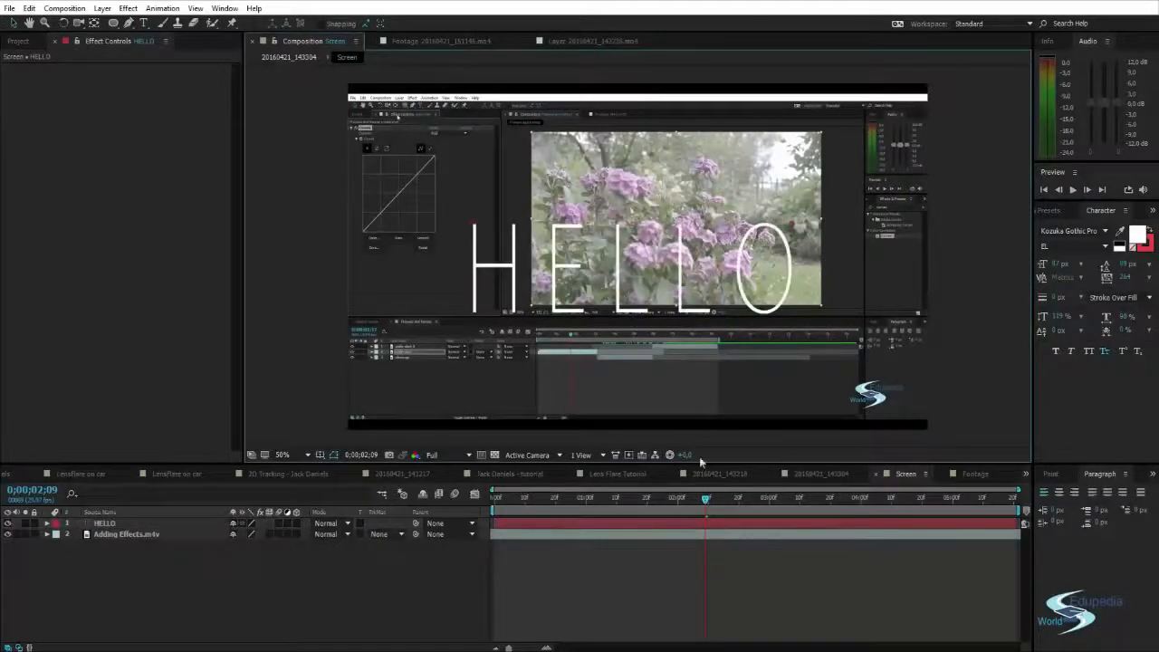
# Return to composition 20160421_143304 and scrub through it to check how HELLO follows the TV screen
pyautogui.click(818, 474)
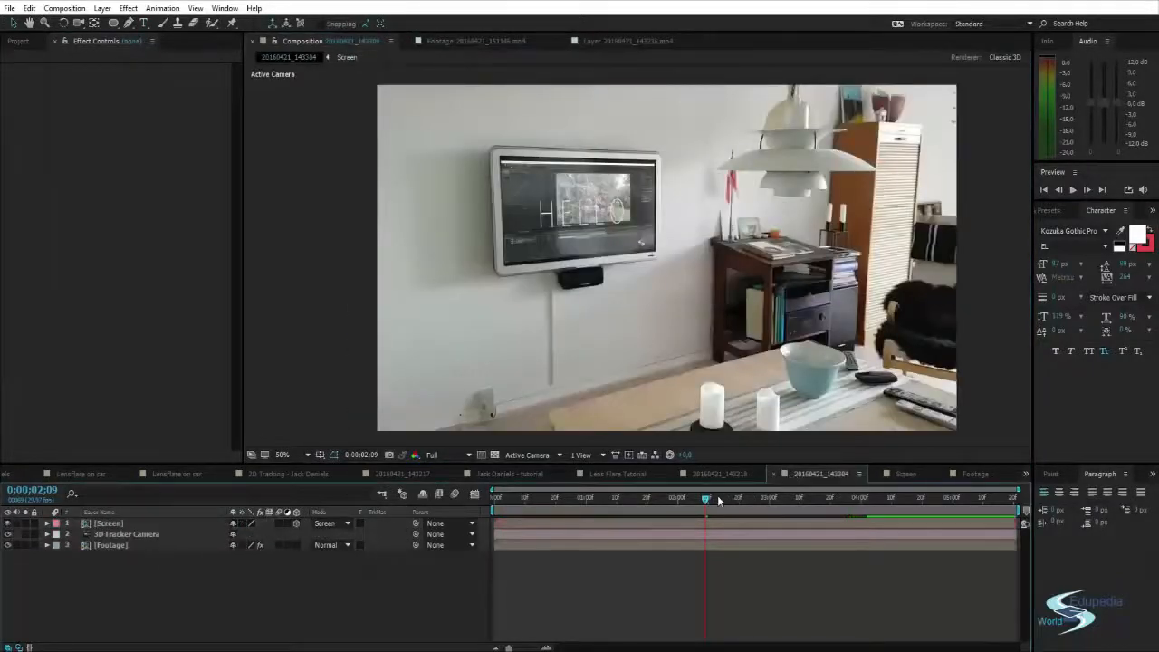
pyautogui.moveTo(718, 501); pyautogui.dragTo(522, 524)
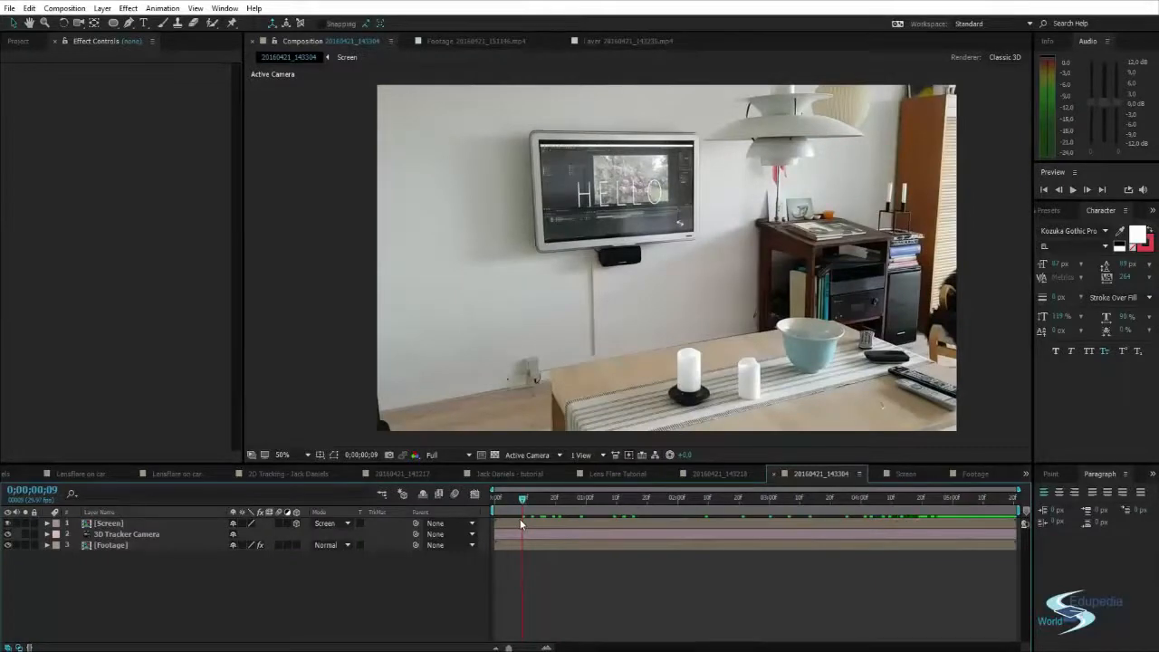
pyautogui.moveTo(524, 499)
pyautogui.mouseDown()
pyautogui.moveTo(983, 509)
pyautogui.moveTo(527, 501)
pyautogui.mouseUp()
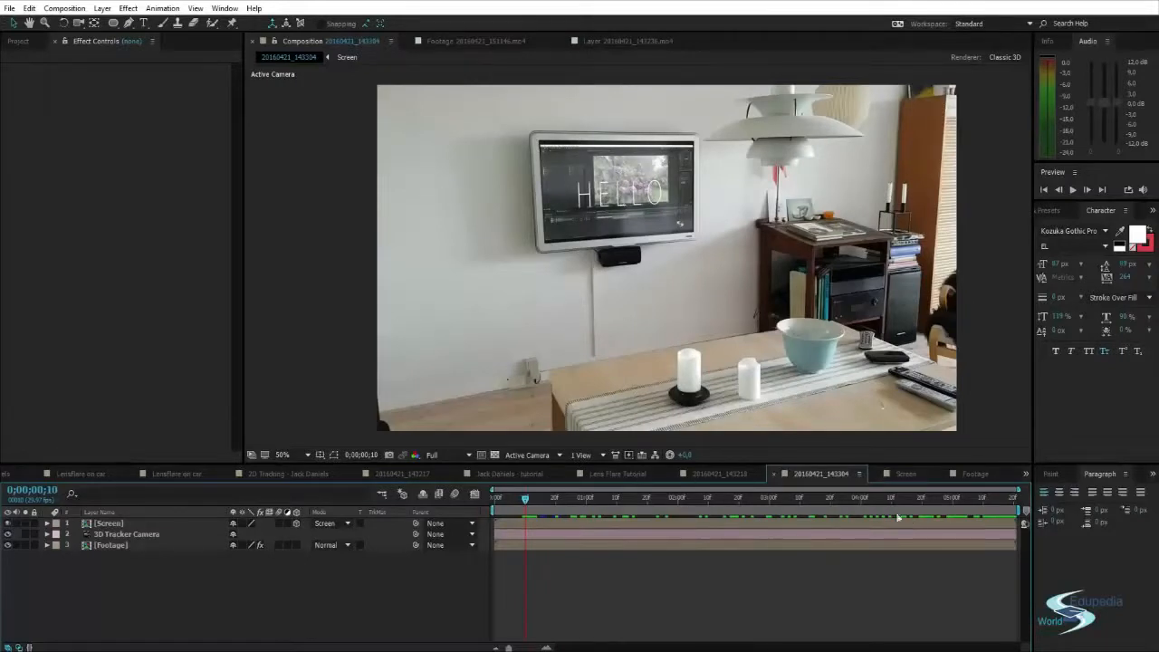
pyautogui.moveTo(525, 504); pyautogui.dragTo(612, 500)
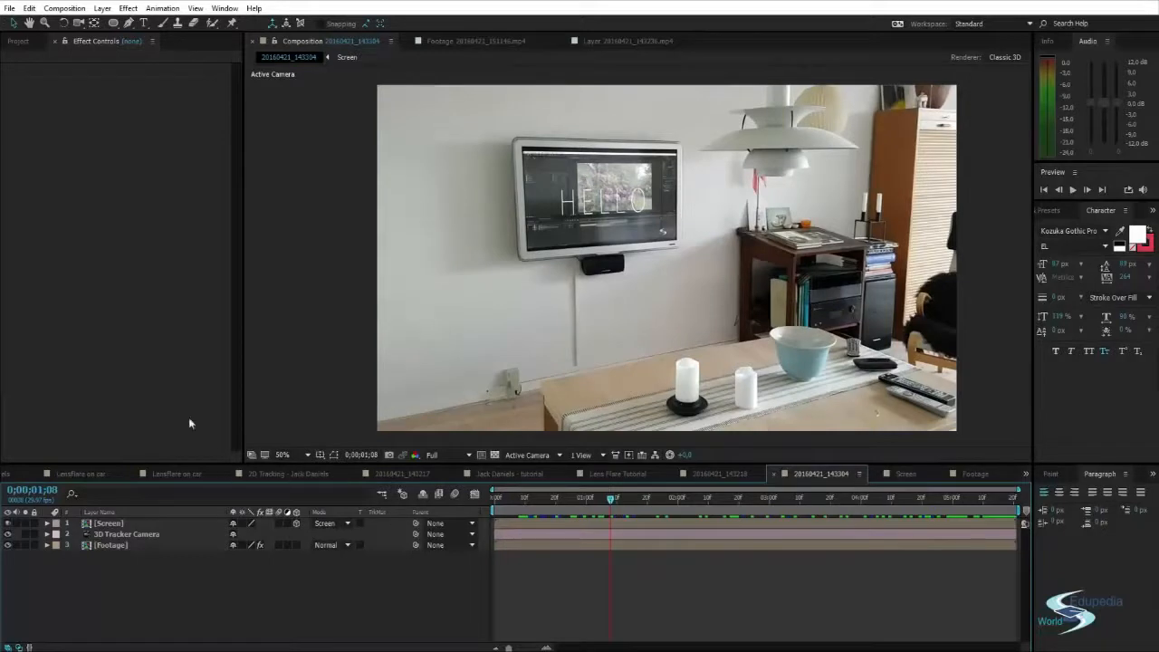
# Find the clip 20160421_143304.mp4 among the project items and create a new composition from it
pyautogui.click(21, 41)
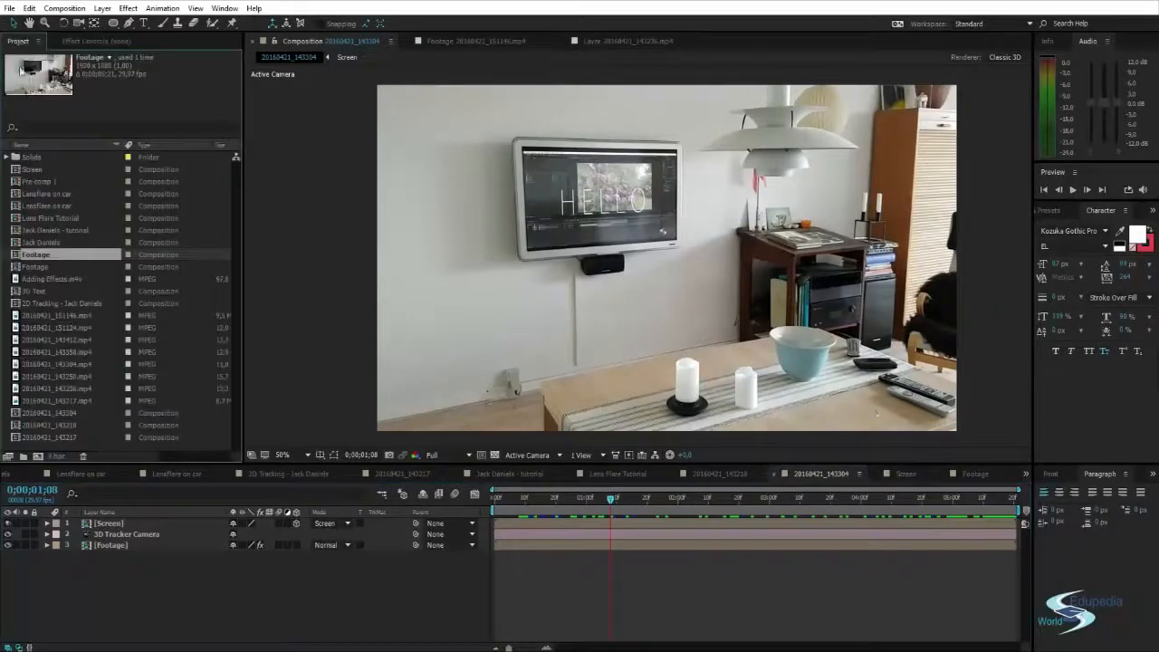
pyautogui.click(39, 270)
pyautogui.click(42, 256)
pyautogui.click(40, 340)
pyautogui.click(39, 351)
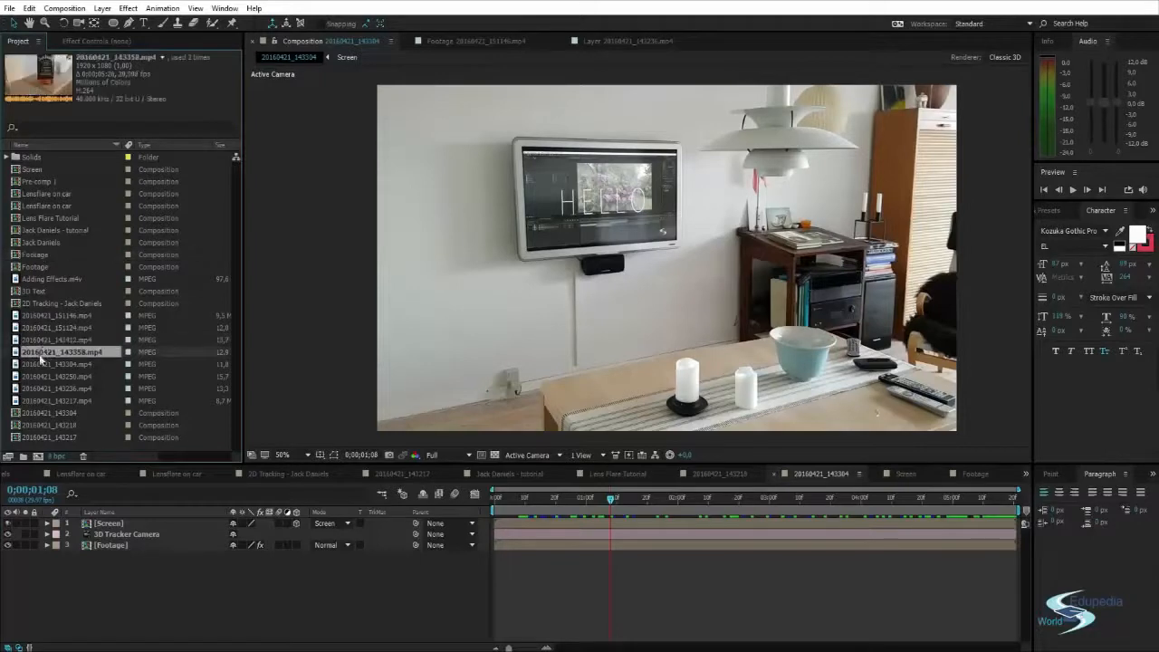
pyautogui.click(40, 364)
pyautogui.click(39, 377)
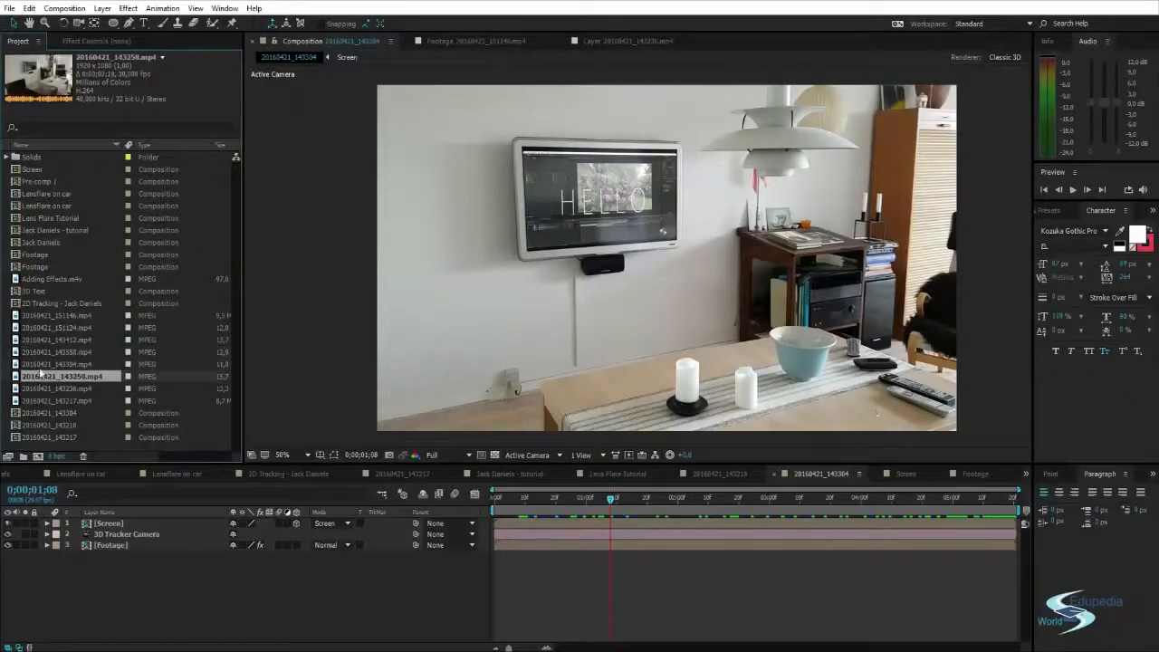
pyautogui.click(31, 363)
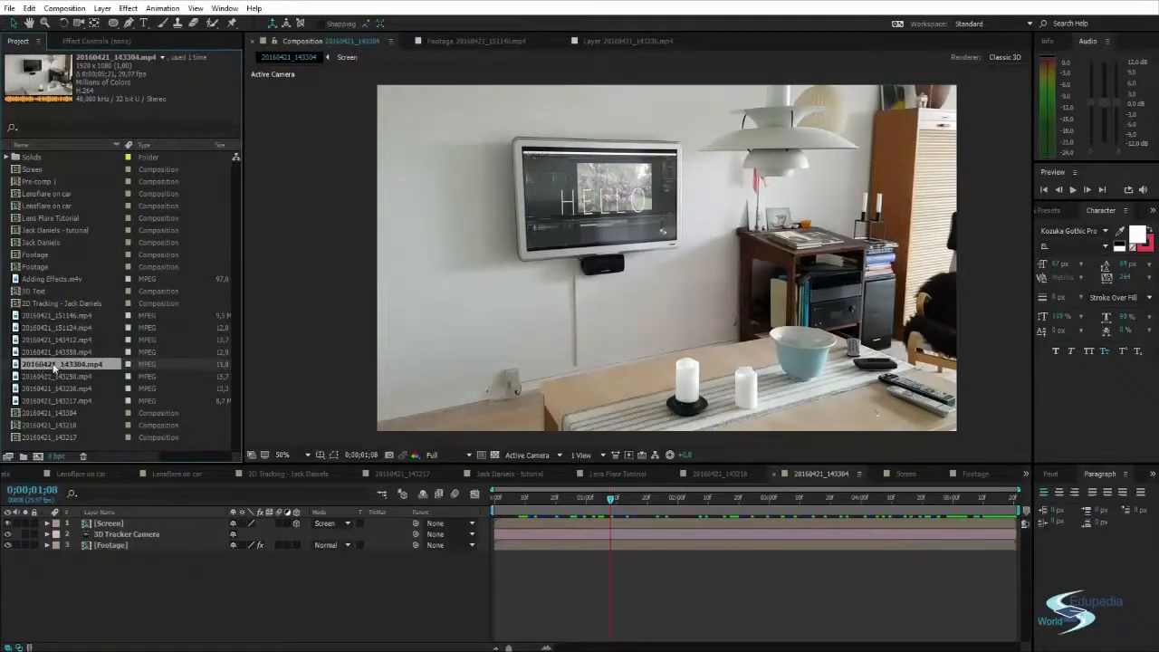
pyautogui.click(37, 460)
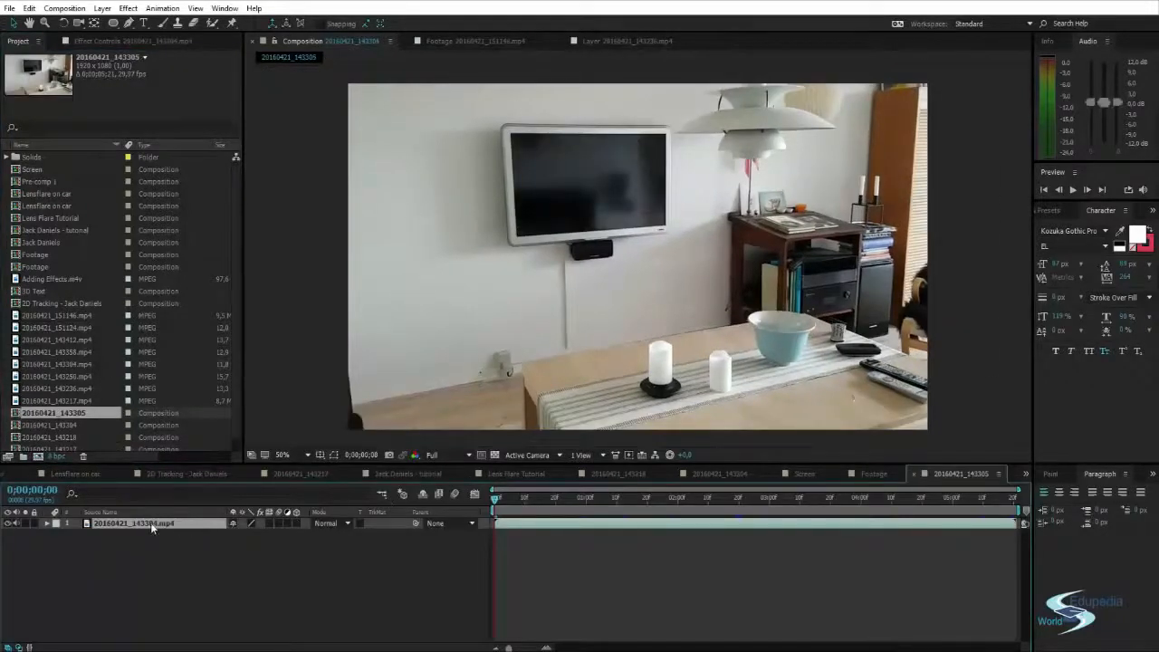
# Rename the clip's layer in the new composition as Footage
pyautogui.press('Return')
pyautogui.write('Fix')
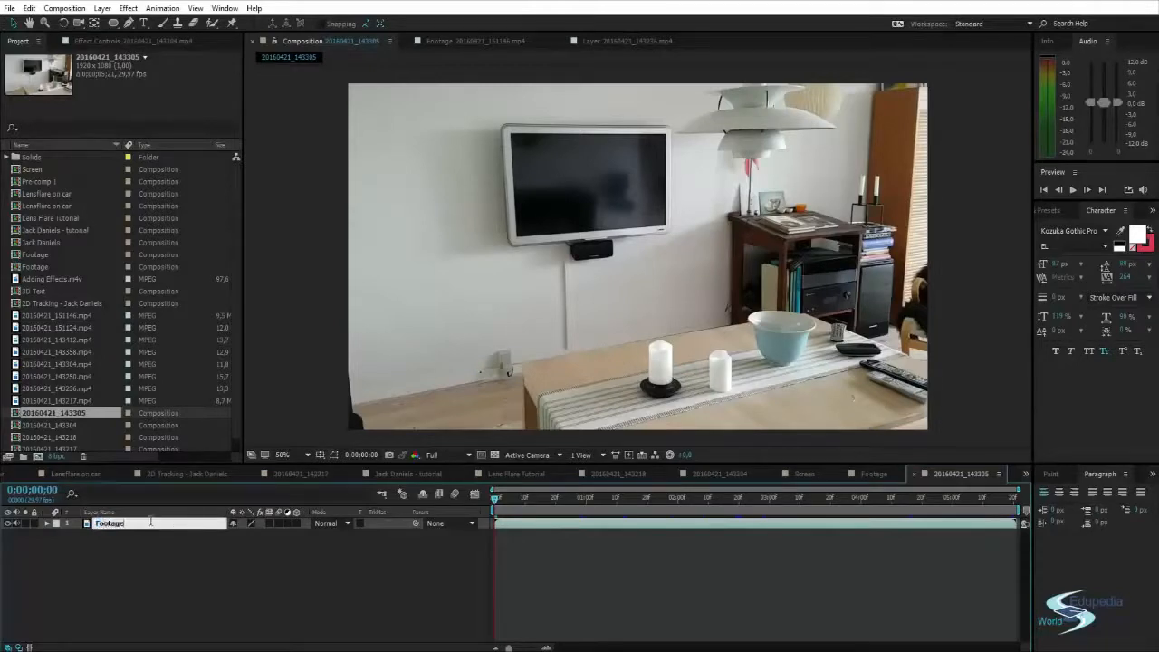
pyautogui.press('Return')
pyautogui.click(386, 537)
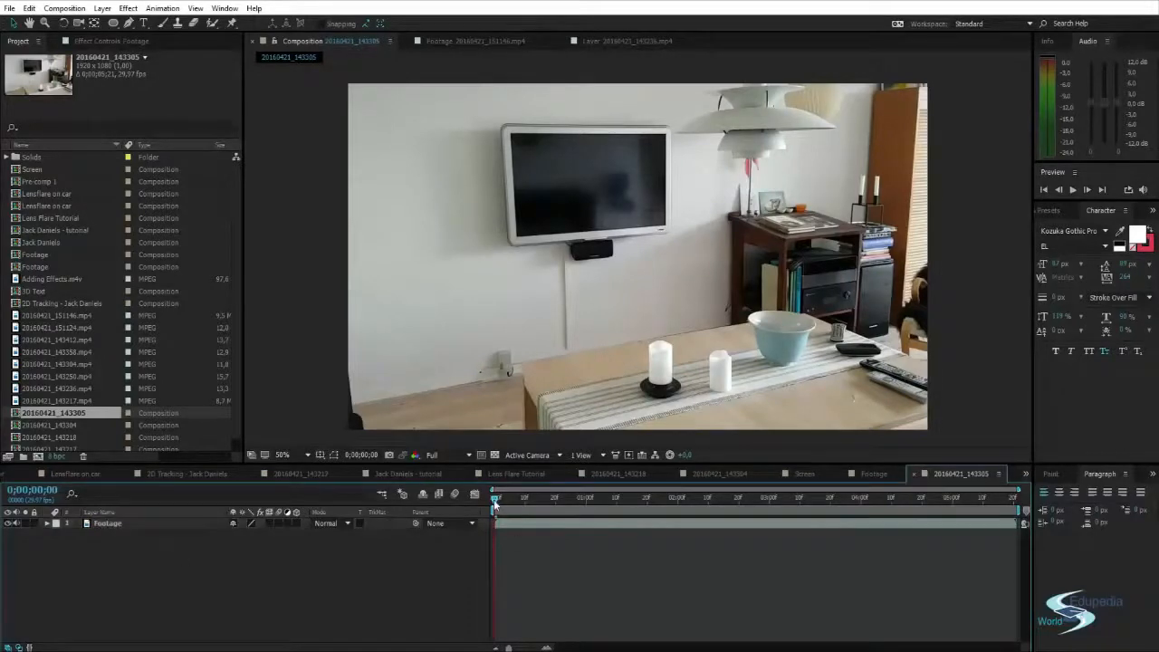
# Scrub the start of the clip and clear the search term from the effects library
pyautogui.moveTo(495, 503); pyautogui.dragTo(520, 504)
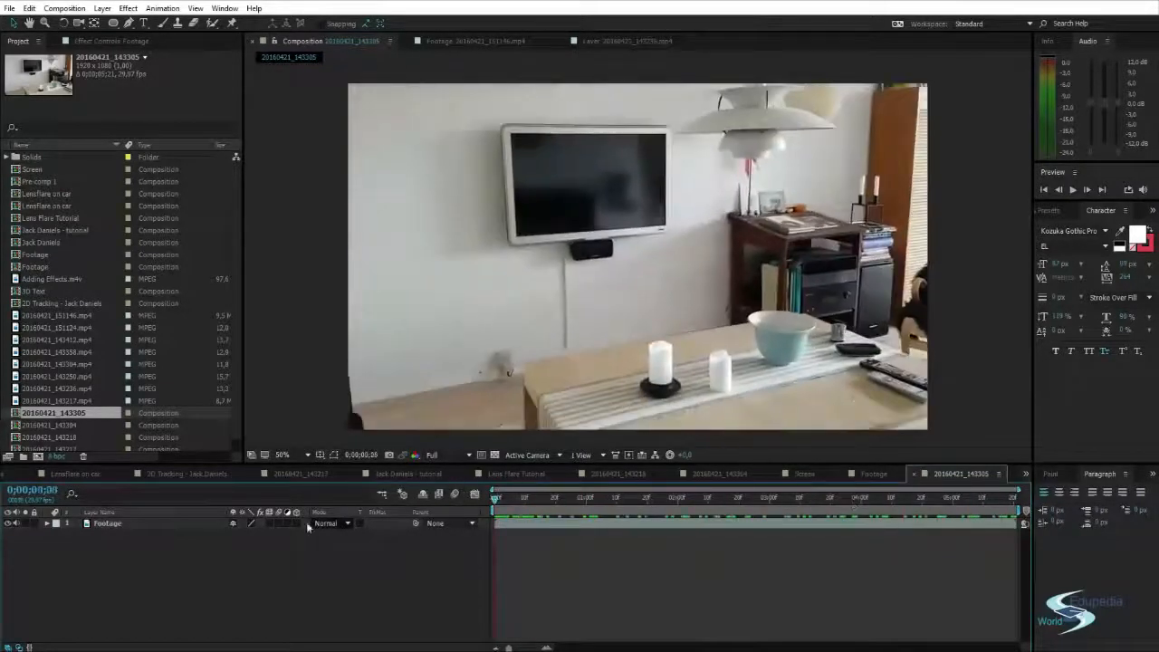
pyautogui.click(114, 523)
pyautogui.click(178, 562)
pyautogui.click(1054, 209)
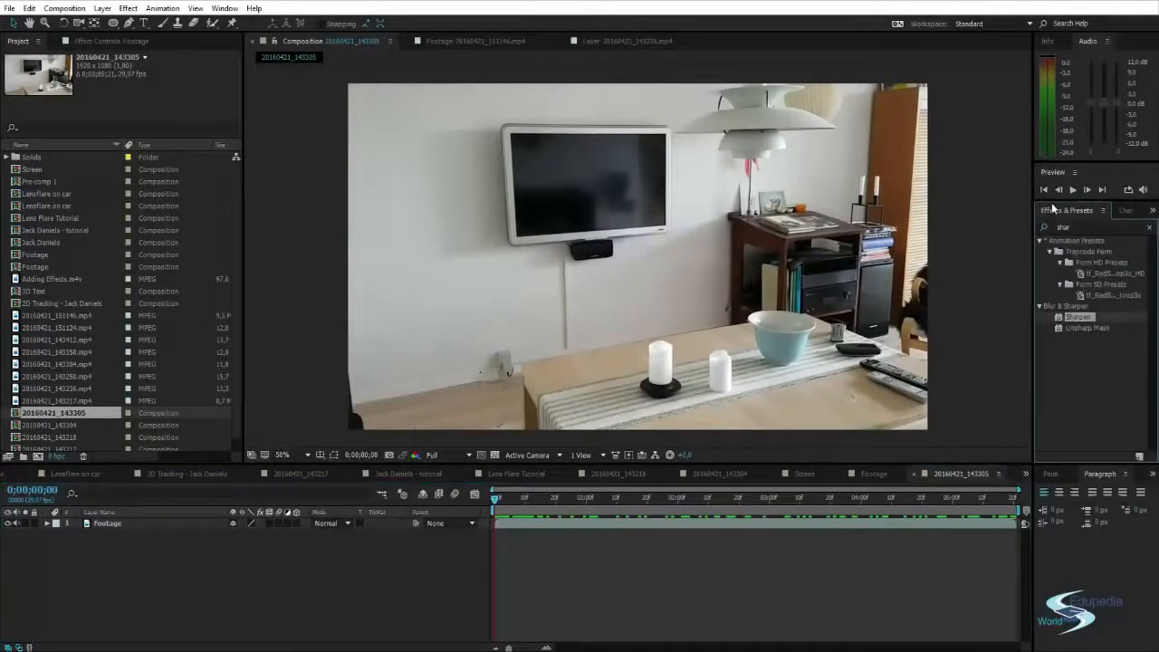
pyautogui.click(1150, 230)
# Play and scrub through the Footage clip to examine the TV and the camera movement
pyautogui.moveTo(615, 199); pyautogui.dragTo(597, 213)
pyautogui.moveTo(623, 250); pyautogui.dragTo(622, 247)
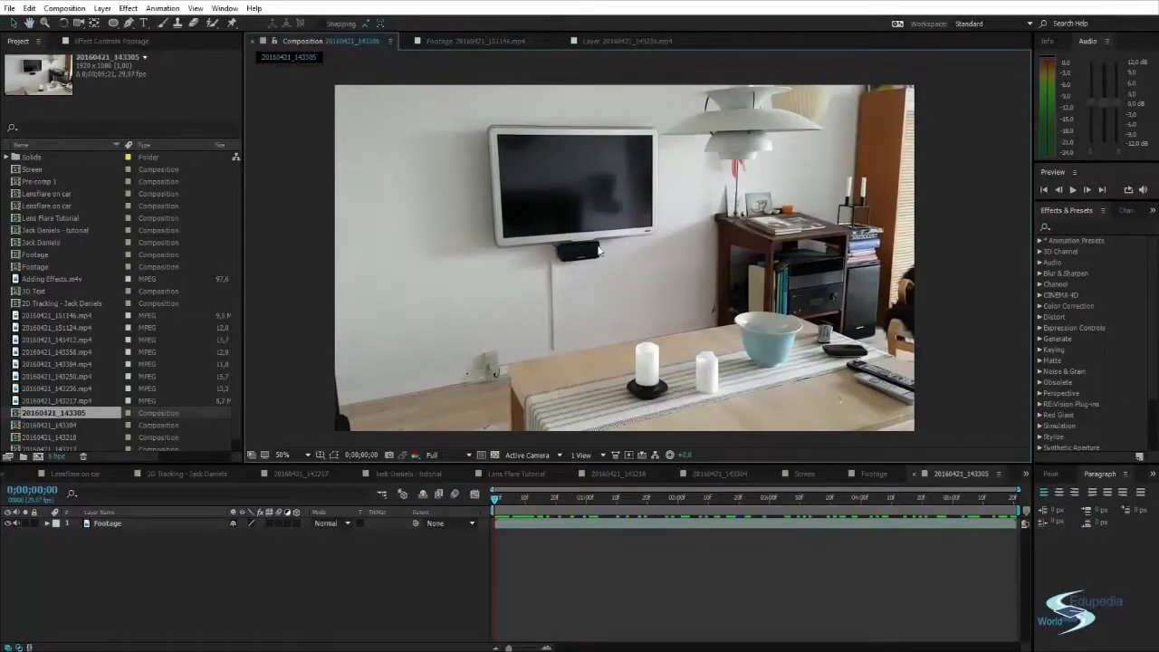
pyautogui.moveTo(496, 503); pyautogui.dragTo(867, 498)
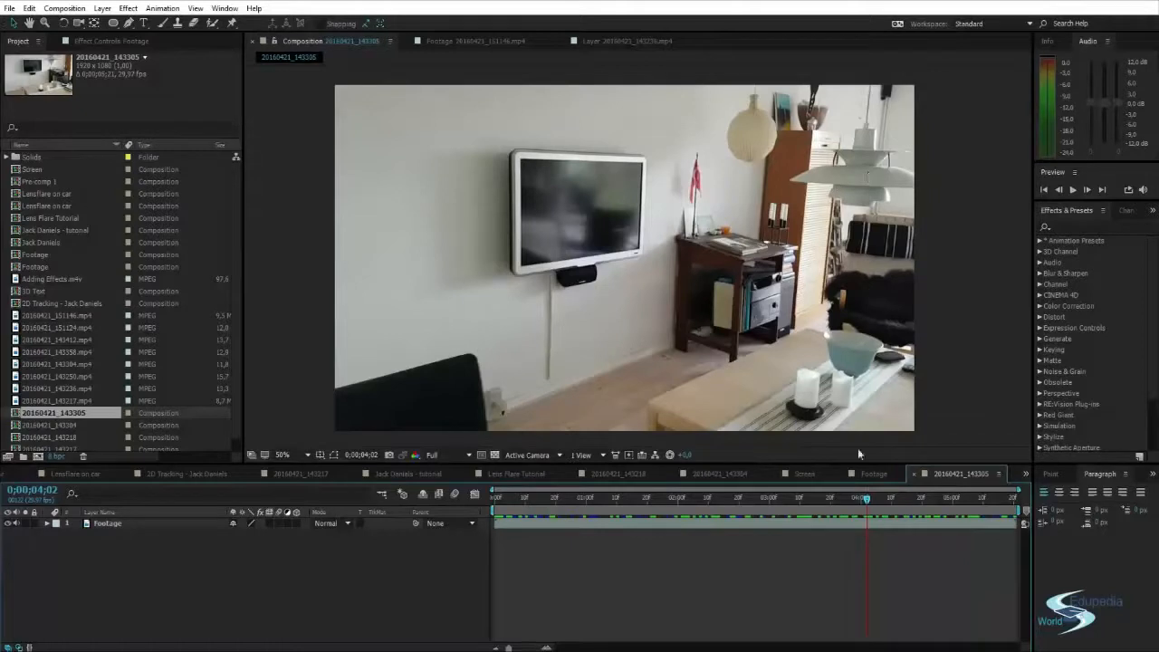
pyautogui.press('space')
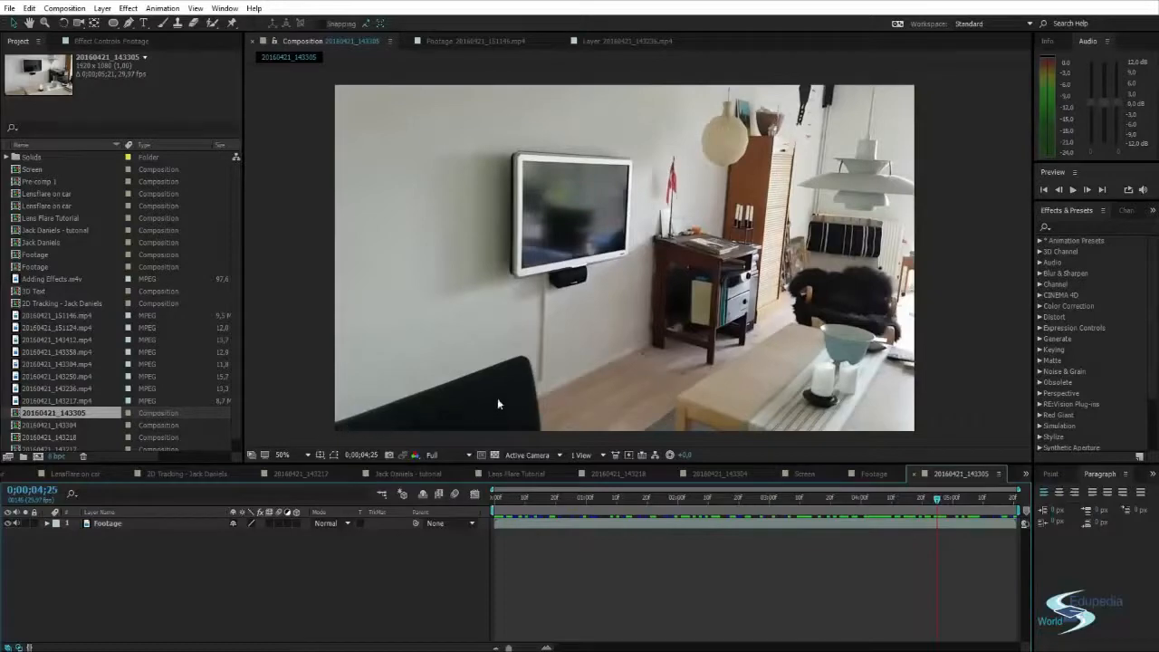
pyautogui.moveTo(936, 499); pyautogui.dragTo(957, 483)
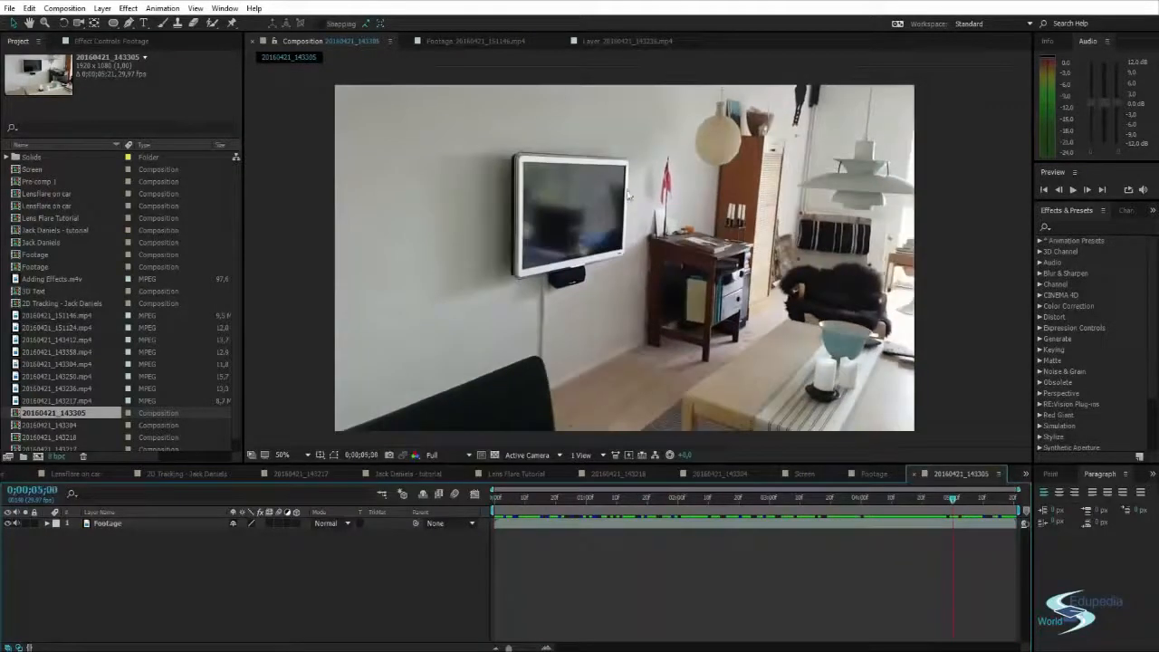
pyautogui.moveTo(952, 502); pyautogui.dragTo(602, 513)
pyautogui.rightClick(956, 481)
pyautogui.click(902, 562)
pyautogui.press('space')
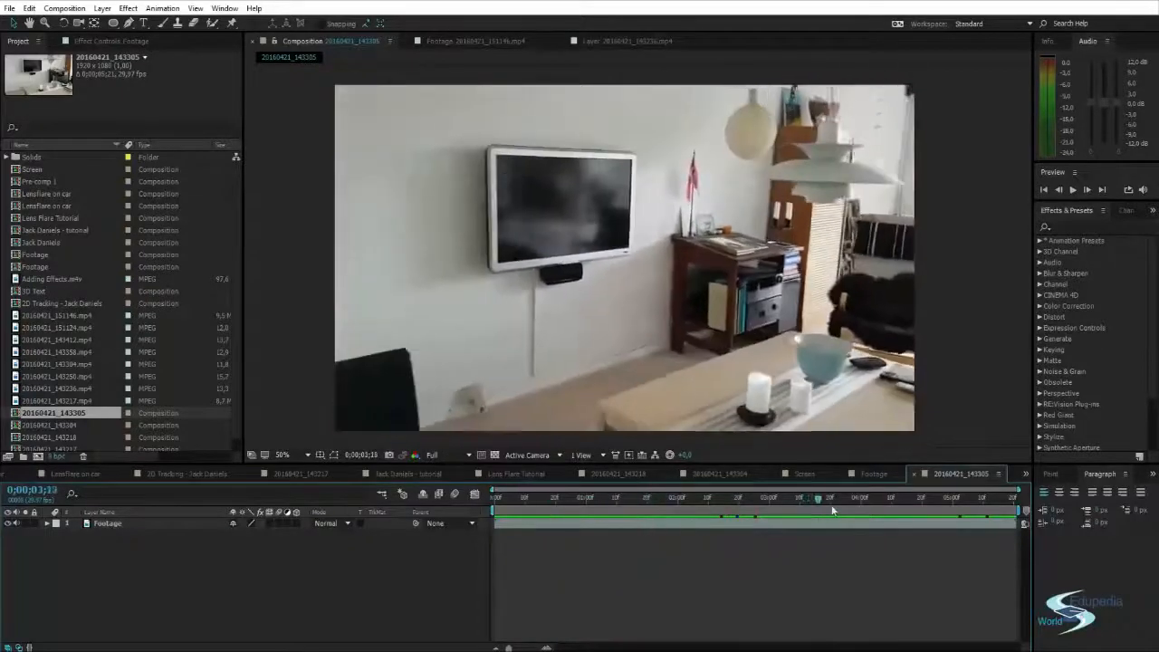
# Magnify the frame at 0;00;02;19 around the TV and the wooden desk to examine the image detail
pyautogui.scroll(6, 752, 276)
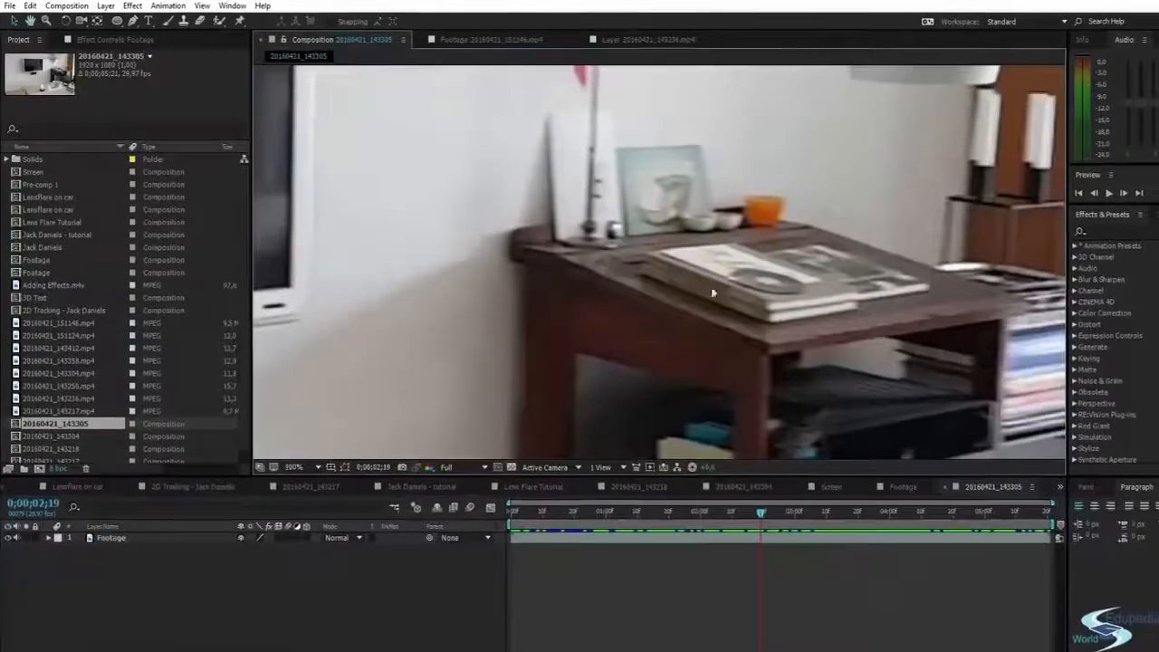
pyautogui.scroll(1, 714, 293)
pyautogui.moveTo(605, 216); pyautogui.dragTo(602, 292)
pyautogui.scroll(-6, 601, 251)
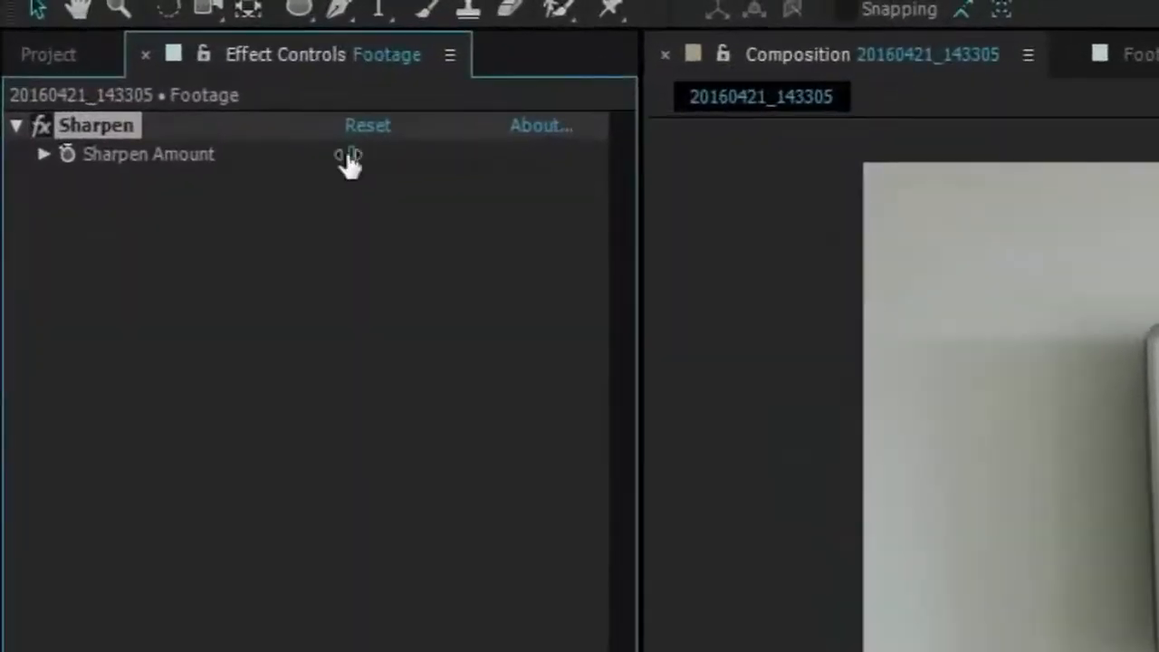
# Raise the Sharpen amount on the Footage layer to about 1011 and inspect the exaggerated edges across the frame
pyautogui.moveTo(351, 159); pyautogui.dragTo(1158, 149)
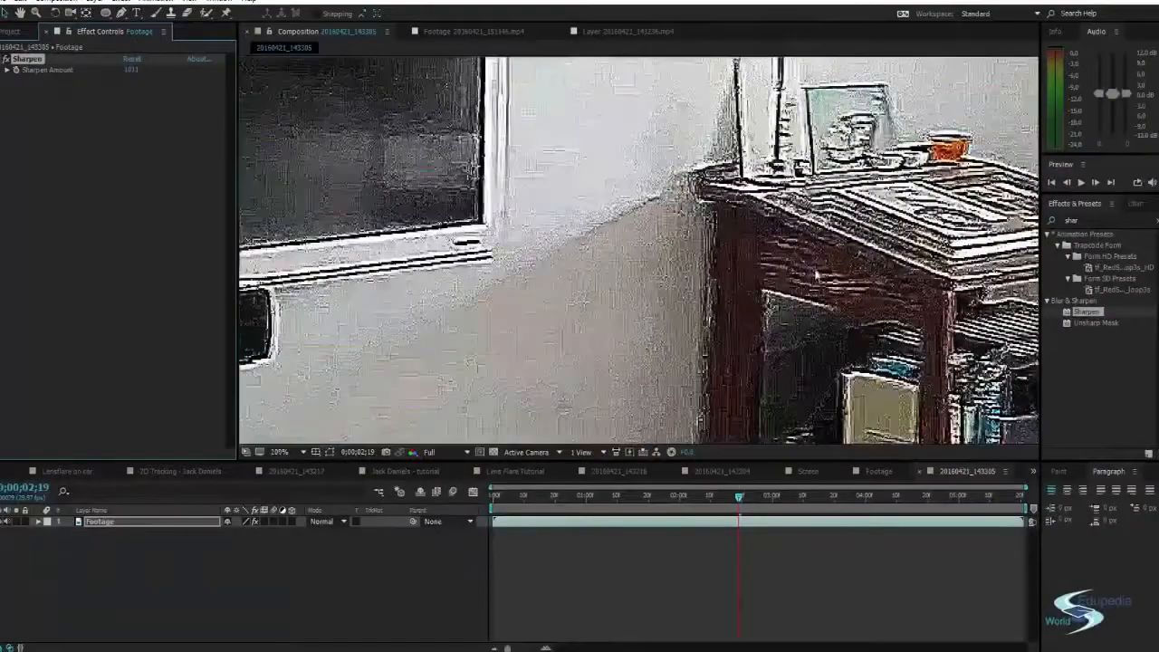
pyautogui.scroll(1, 817, 277)
pyautogui.press('h')
pyautogui.moveTo(811, 246); pyautogui.dragTo(441, 323)
pyautogui.scroll(-2, 797, 387)
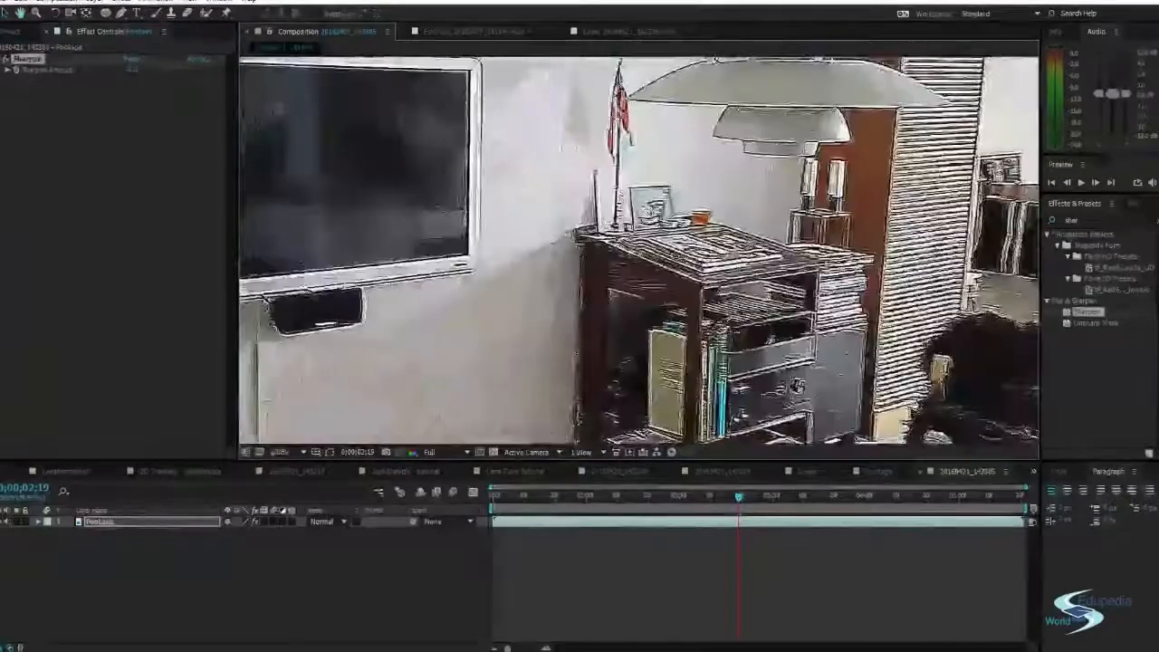
pyautogui.moveTo(648, 222); pyautogui.dragTo(801, 233)
pyautogui.scroll(-1, 643, 210)
pyautogui.moveTo(644, 210); pyautogui.dragTo(655, 194)
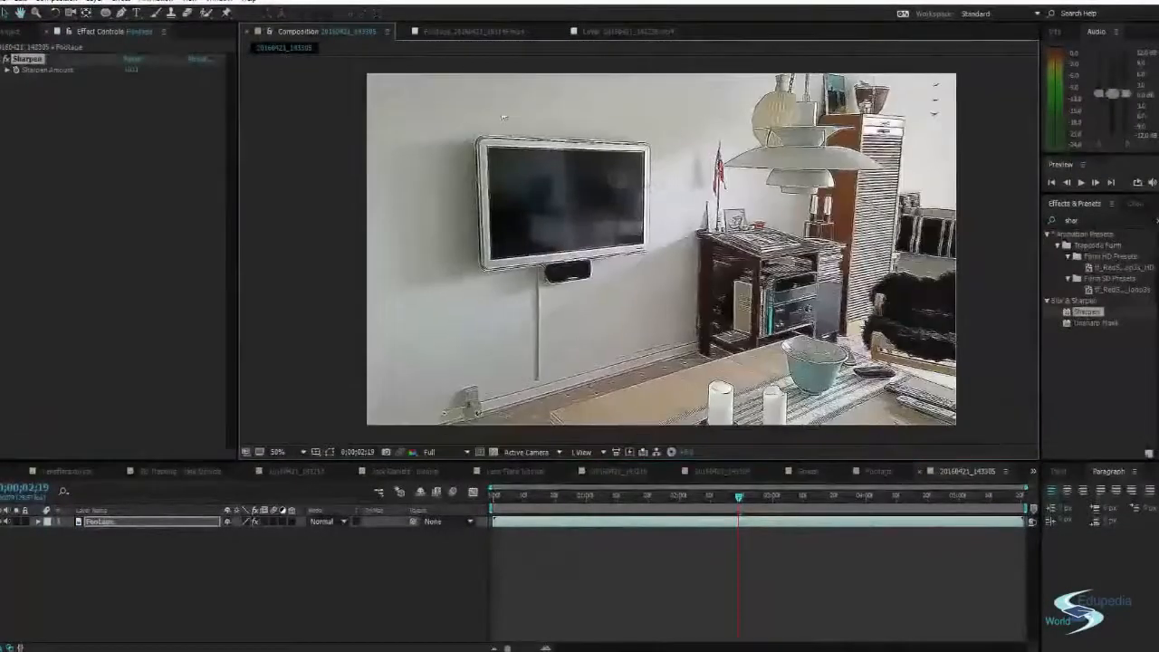
# Set the Footage layer's Sharpen amount to 94 and inspect the edges of the candles and table runner up close
pyautogui.moveTo(133, 70); pyautogui.dragTo(88, 71)
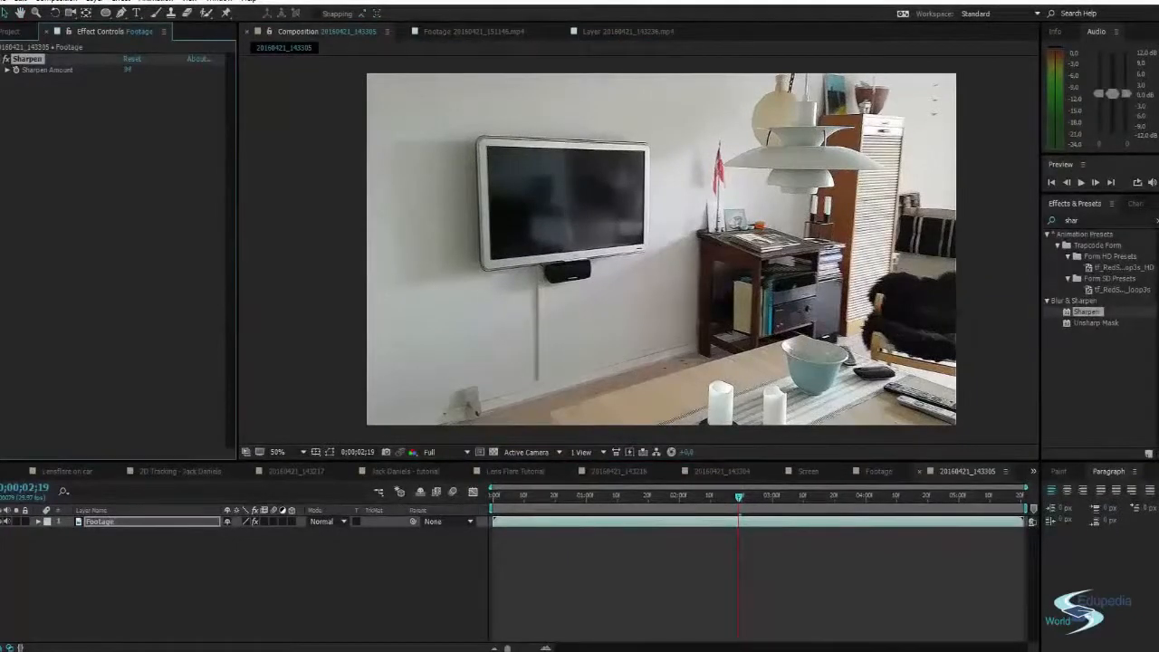
pyautogui.scroll(1, 785, 404)
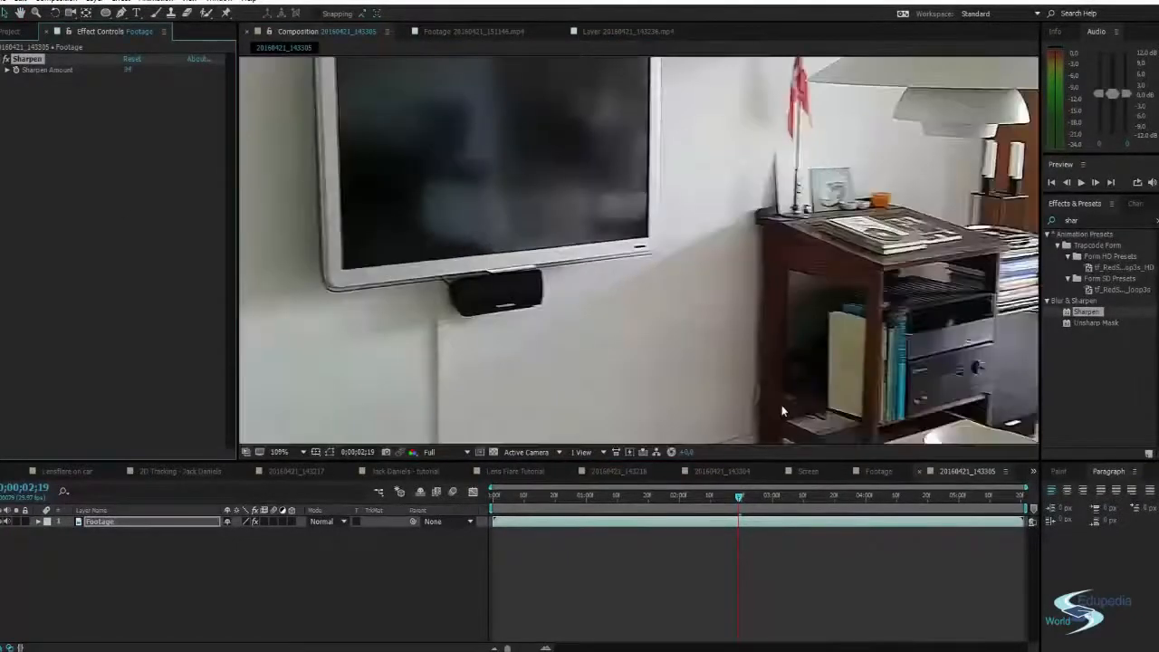
pyautogui.press('h')
pyautogui.moveTo(767, 394); pyautogui.dragTo(580, 164)
pyautogui.scroll(1, 681, 321)
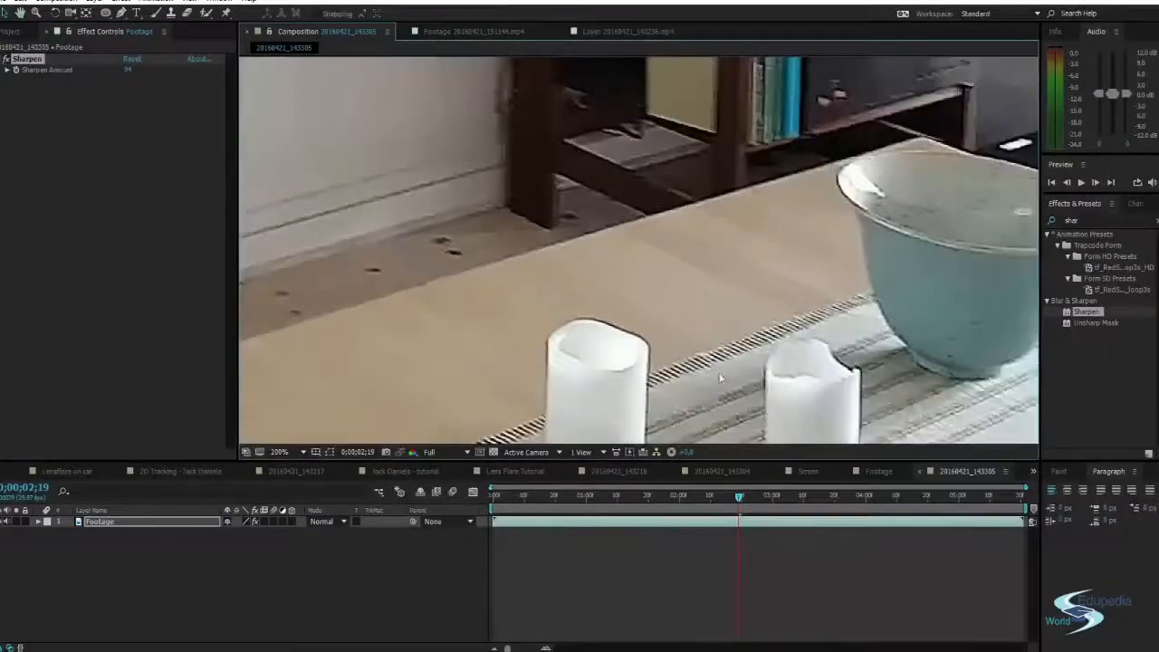
pyautogui.scroll(2, 721, 378)
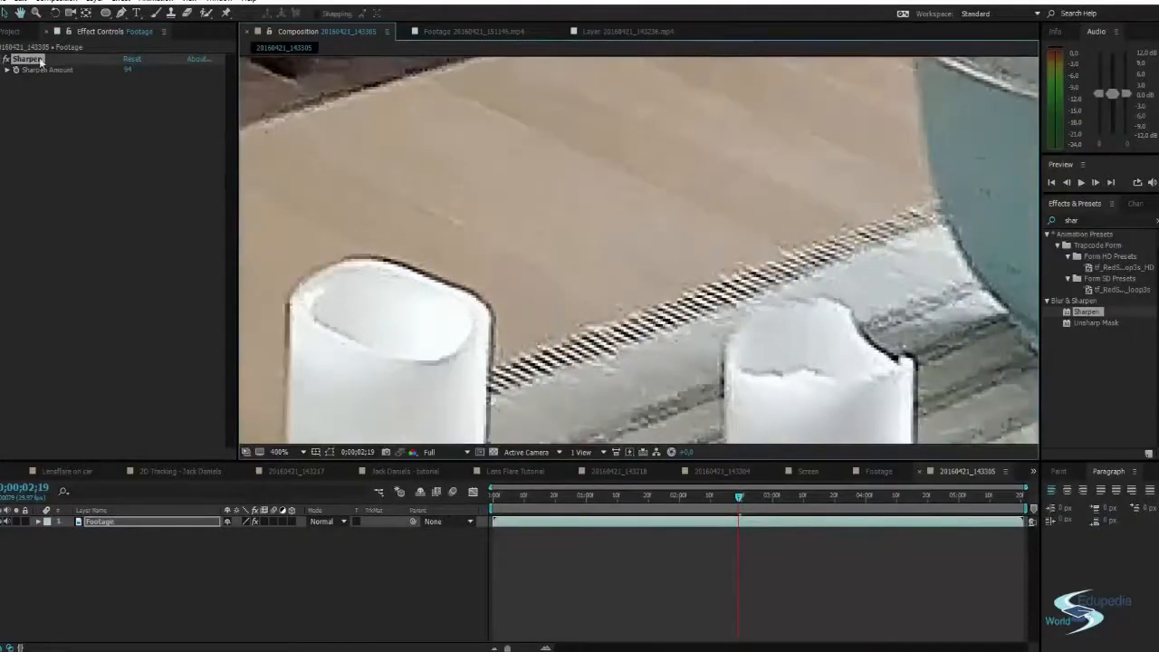
# Toggle the Sharpen effect off and on to compare the candle and table edges with and without it
pyautogui.click(7, 59)
pyautogui.click(7, 59)
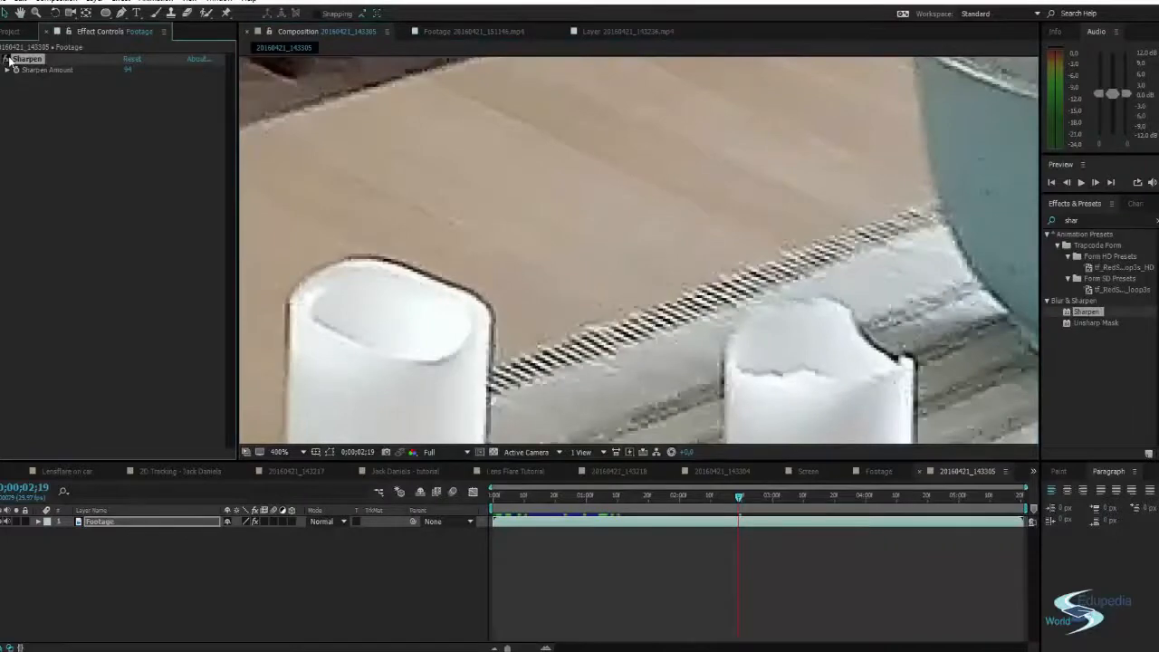
pyautogui.click(6, 58)
pyautogui.click(6, 59)
pyautogui.click(7, 58)
pyautogui.click(6, 59)
# Return to the full frame and scrub the sharpened footage to 0;00;05;15 to review the whole shot
pyautogui.scroll(-6, 779, 320)
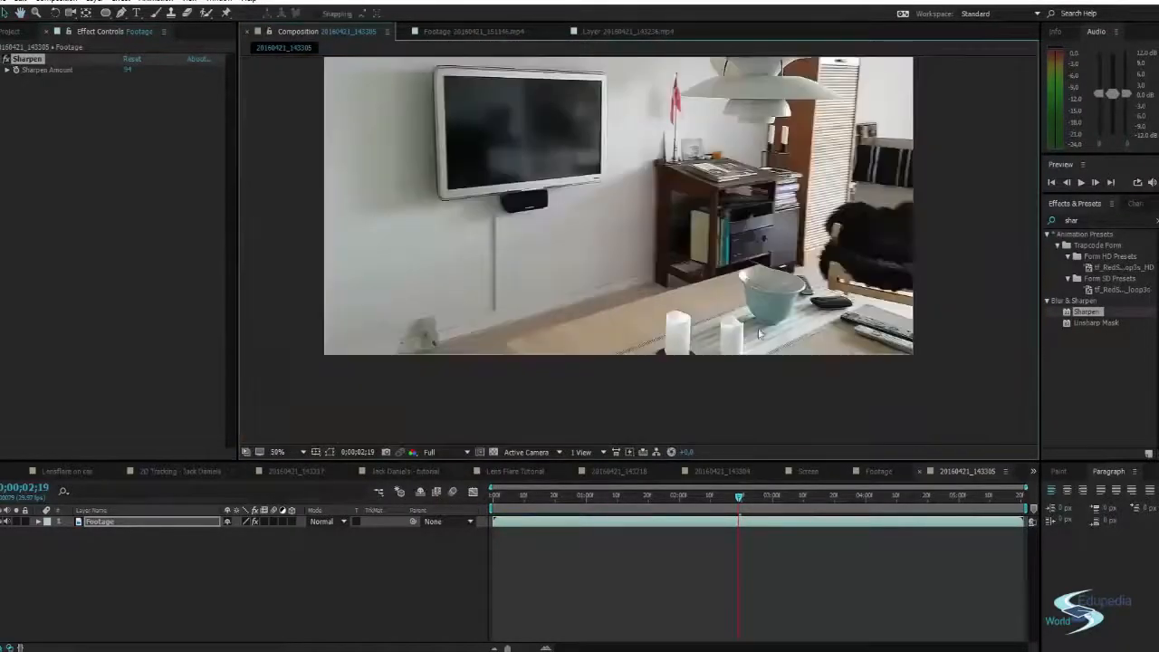
pyautogui.moveTo(700, 348); pyautogui.dragTo(714, 354)
pyautogui.moveTo(741, 497); pyautogui.dragTo(1010, 509)
pyautogui.click(257, 572)
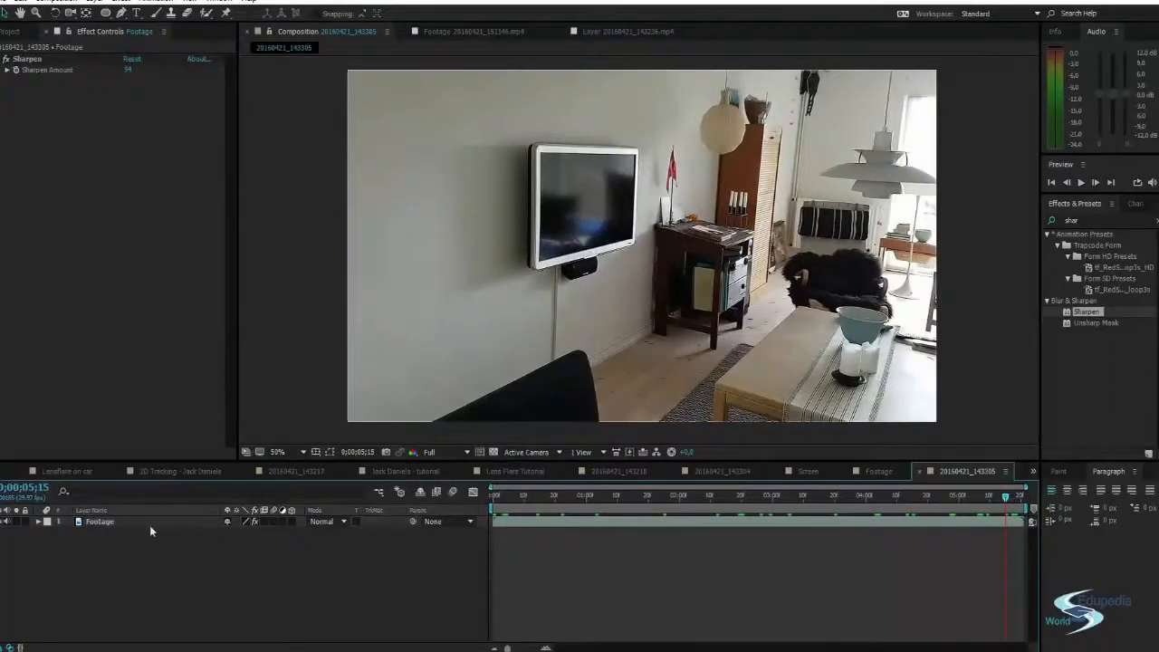
# Pre-compose the sharpened layer as Footage, moving all attributes into the new composition
pyautogui.click(152, 524)
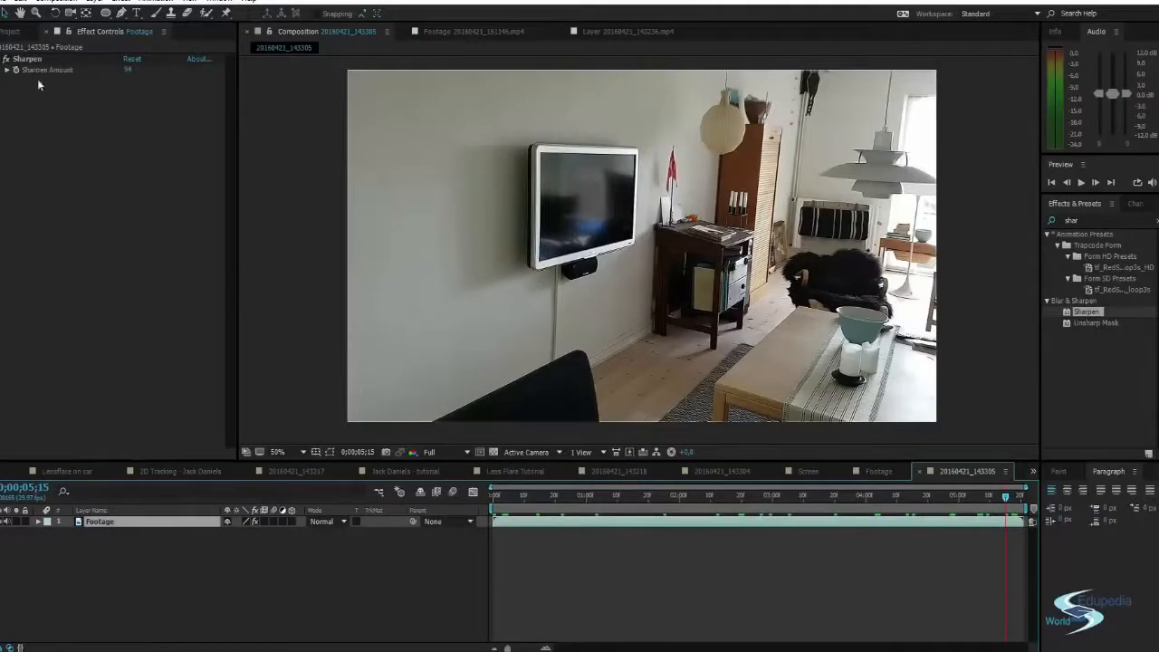
pyautogui.click(226, 560)
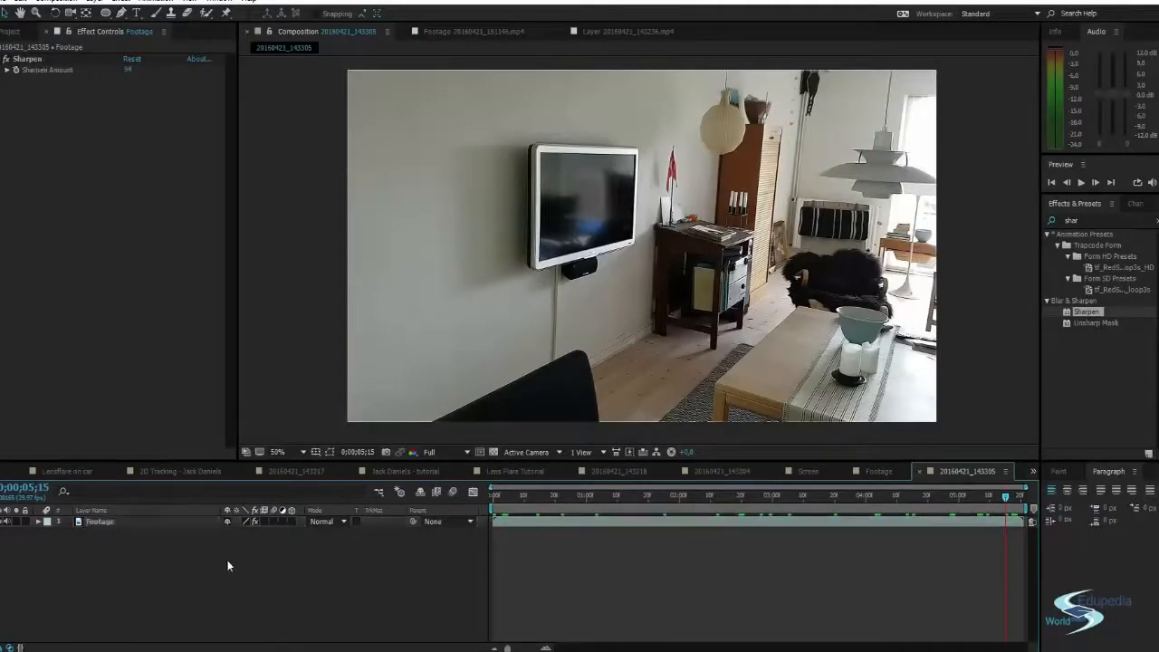
pyautogui.click(143, 523)
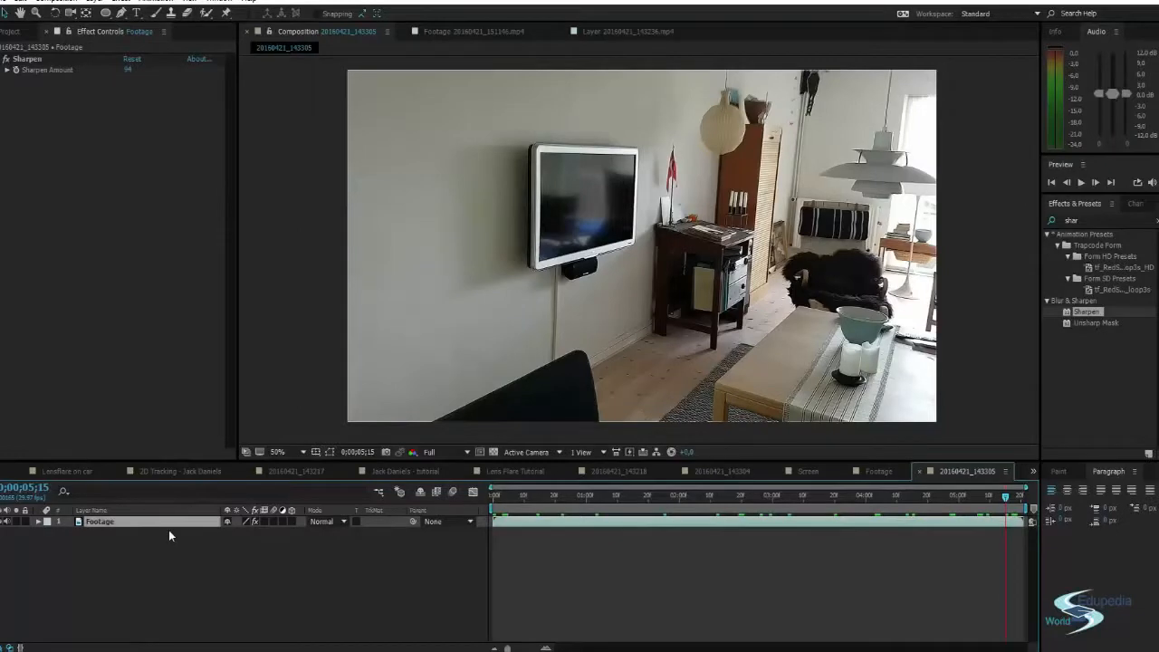
pyautogui.hotkey('ctrl', 'shift', 'c')
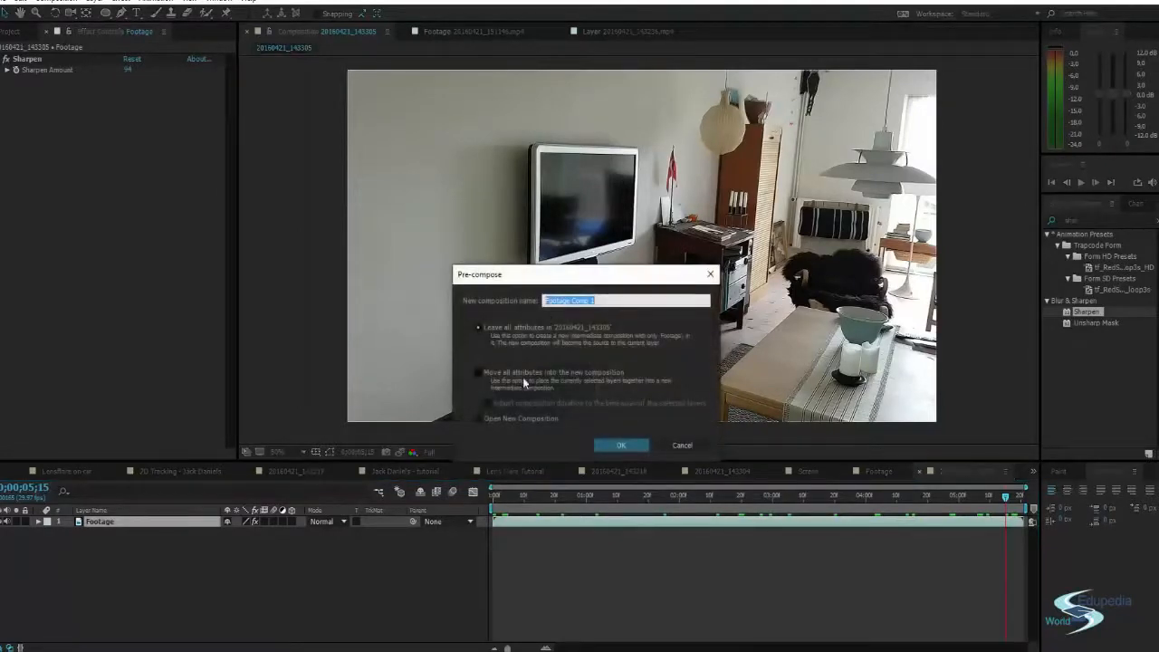
pyautogui.click(515, 379)
pyautogui.click(612, 299)
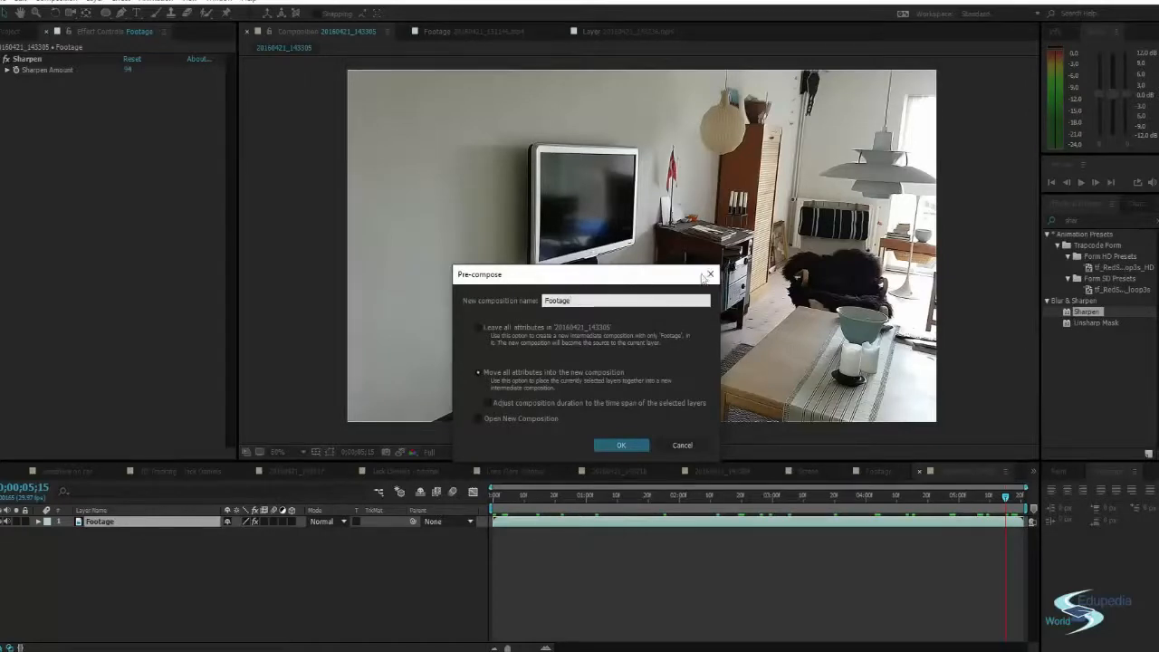
pyautogui.click(622, 446)
pyautogui.click(88, 550)
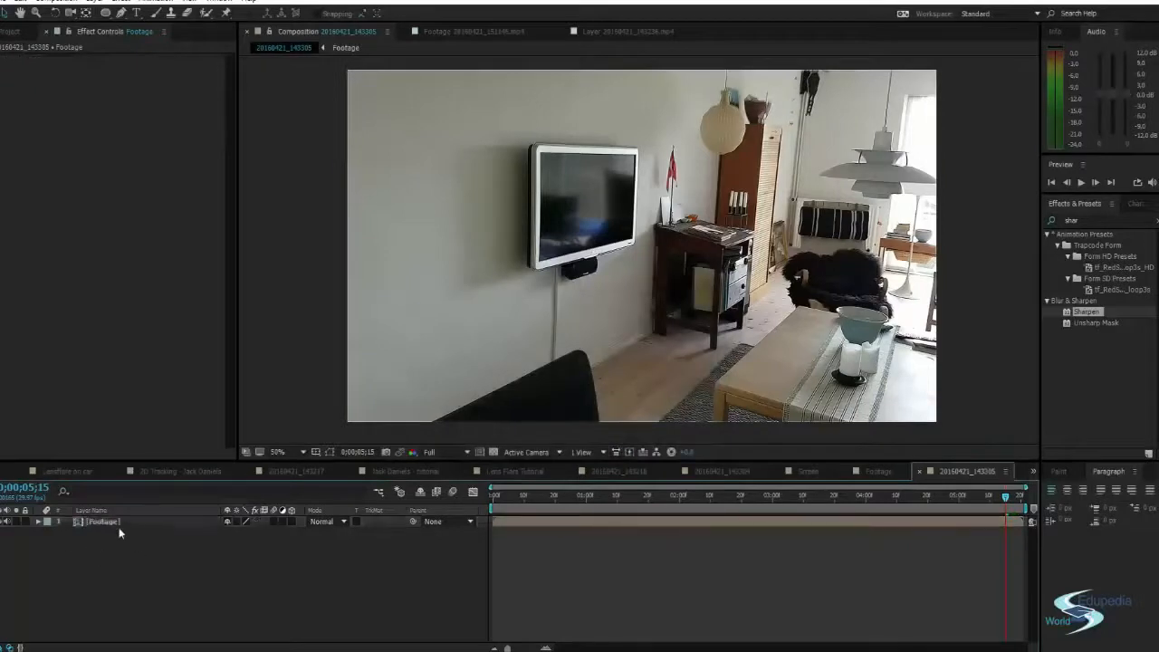
# Run Track Camera on the pre-composed Footage layer with Detailed Analysis enabled
pyautogui.click(110, 524)
pyautogui.click(119, 539)
pyautogui.click(104, 519)
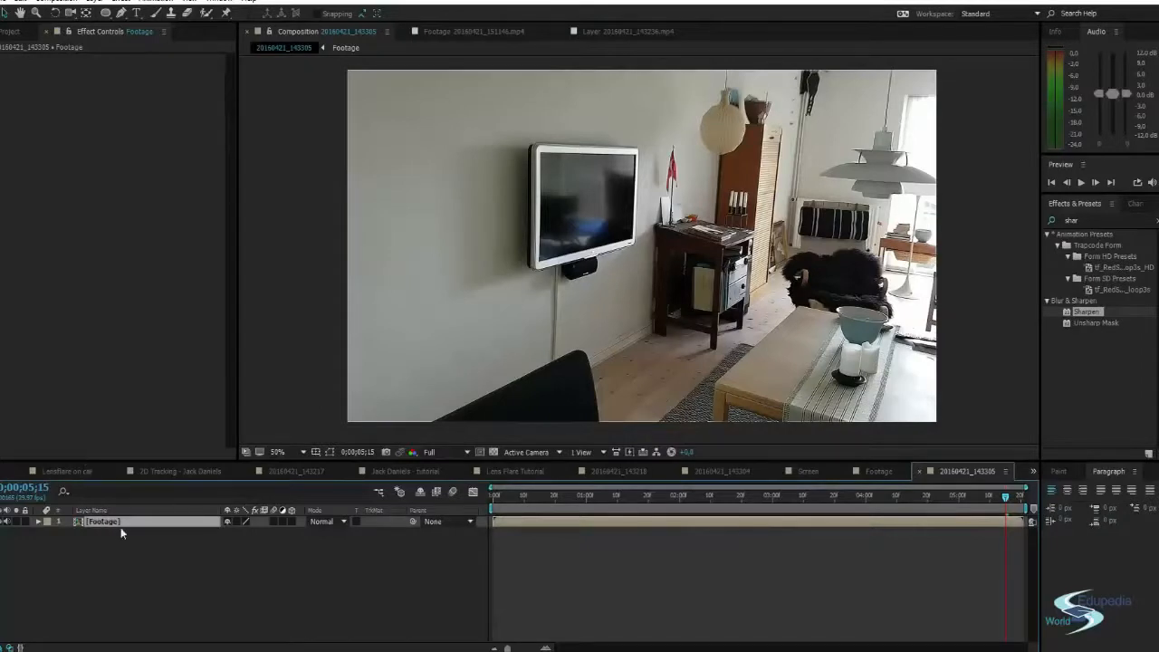
pyautogui.click(125, 535)
pyautogui.click(114, 522)
pyautogui.rightClick(118, 524)
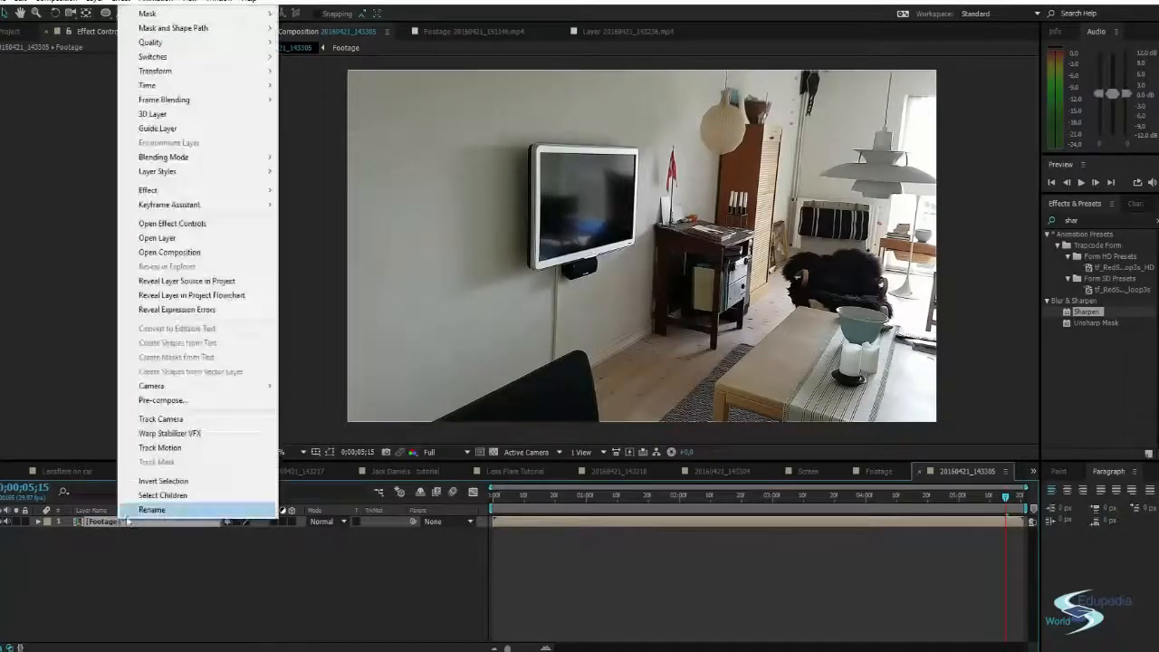
pyautogui.click(181, 419)
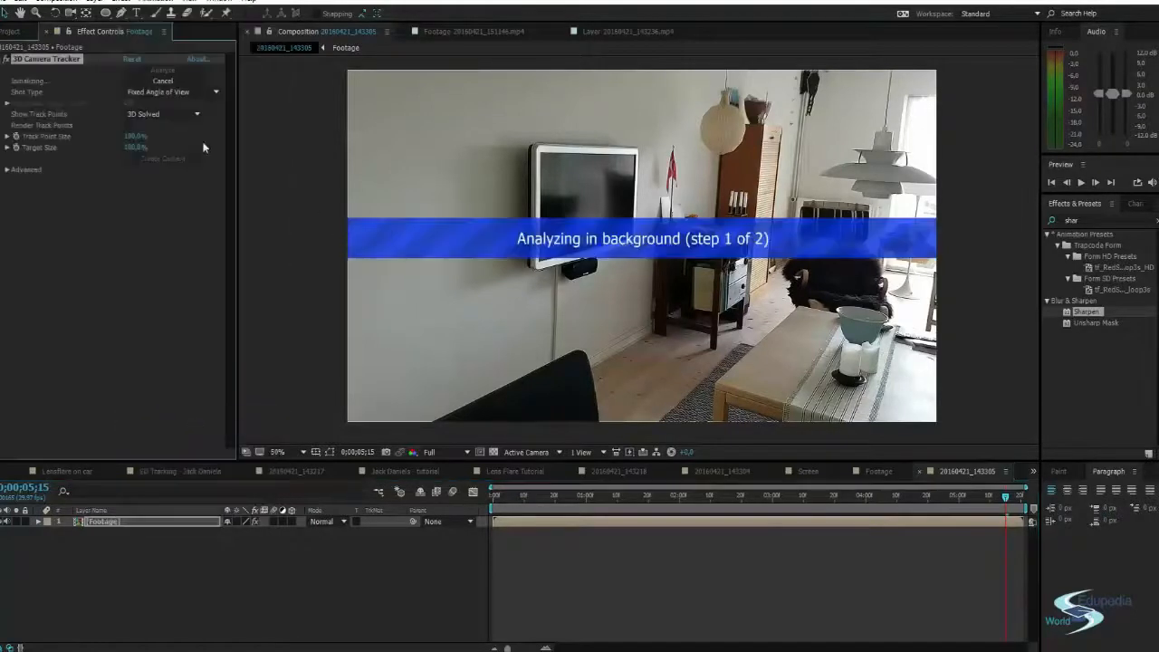
pyautogui.click(8, 170)
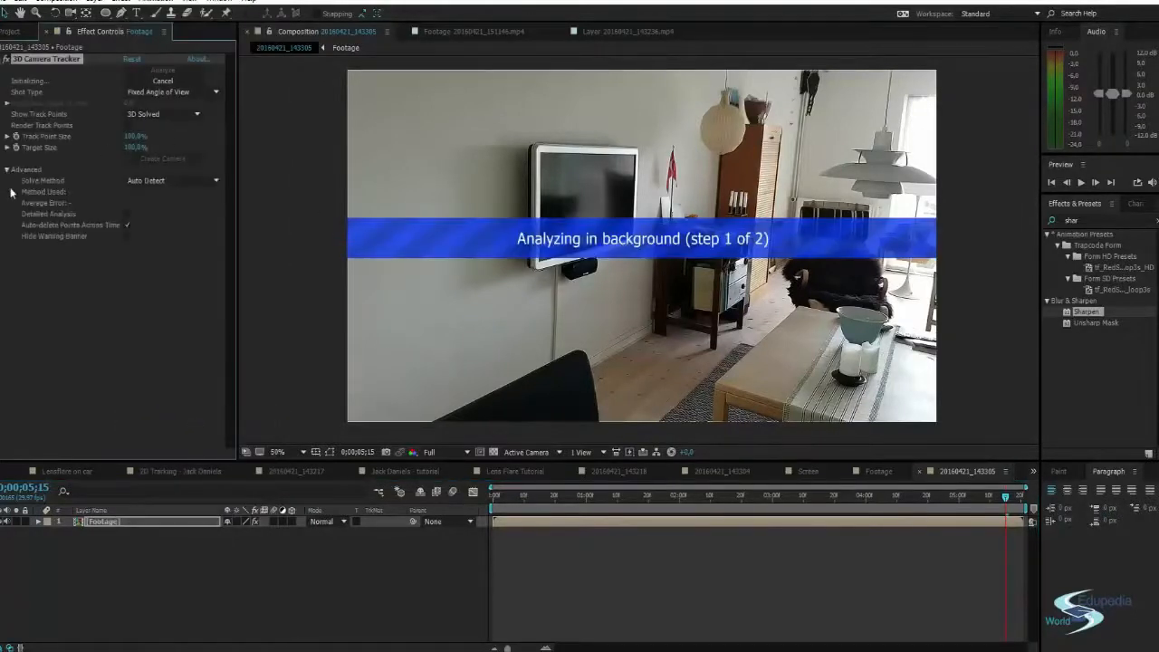
pyautogui.click(126, 214)
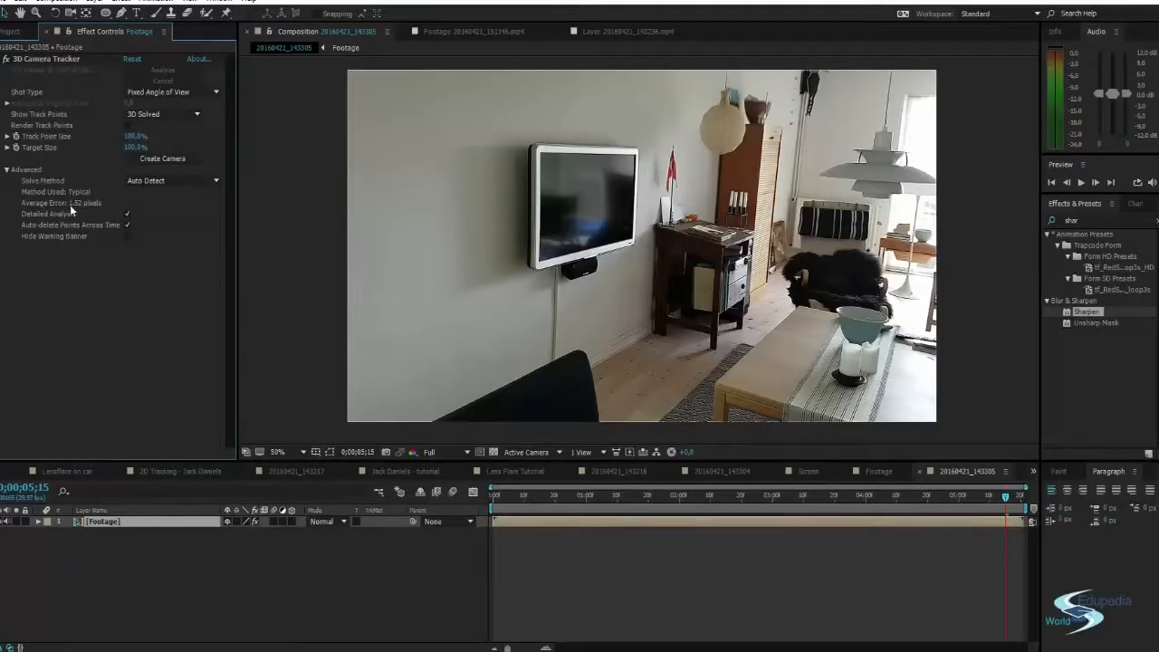
# Select the 3D Camera Tracker effect and scrub through the tracked footage to examine the track points around the TV
pyautogui.click(51, 60)
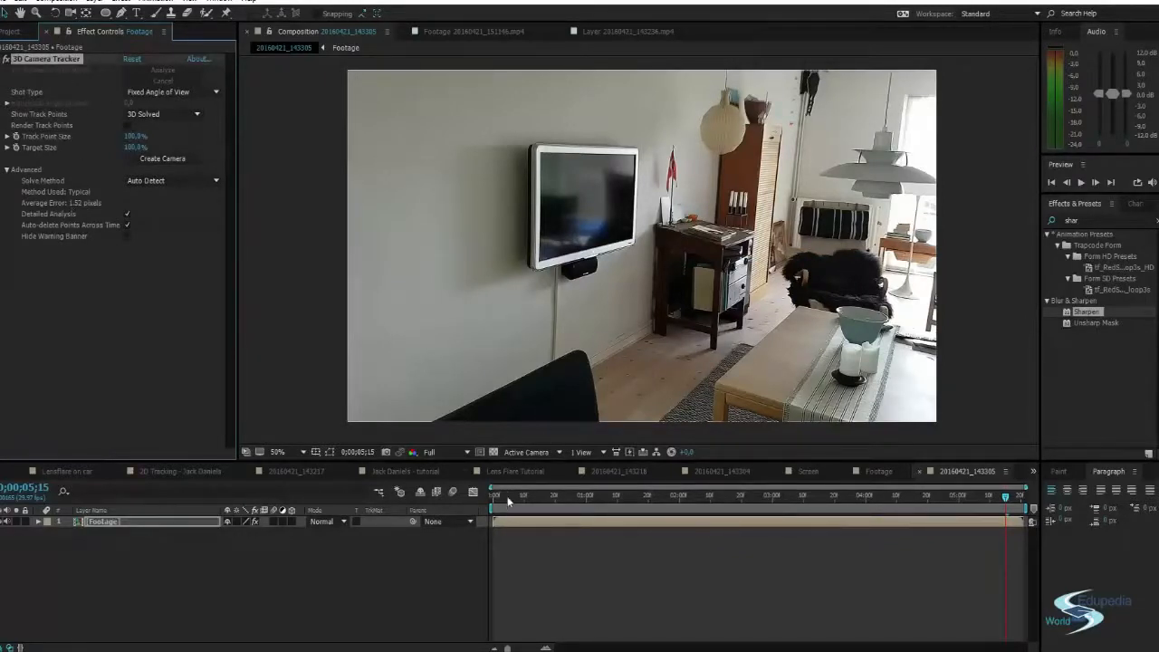
pyautogui.moveTo(509, 499); pyautogui.dragTo(620, 498)
pyautogui.click(56, 62)
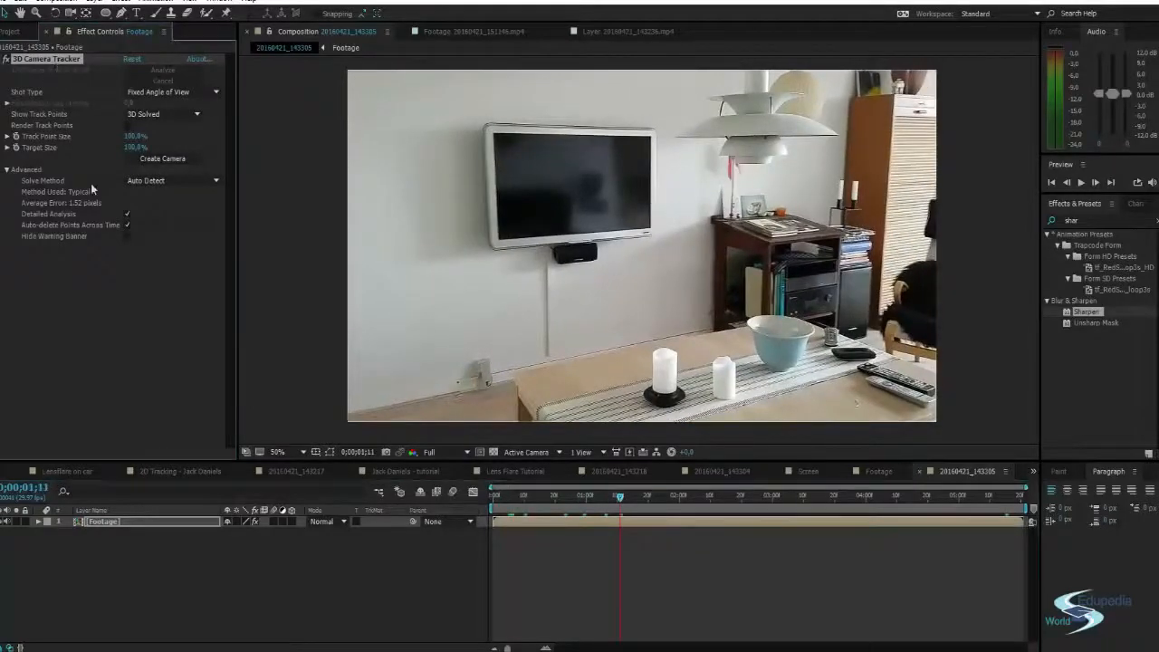
pyautogui.click(121, 289)
pyautogui.click(34, 60)
pyautogui.moveTo(623, 498); pyautogui.dragTo(943, 523)
pyautogui.moveTo(588, 295); pyautogui.dragTo(635, 249)
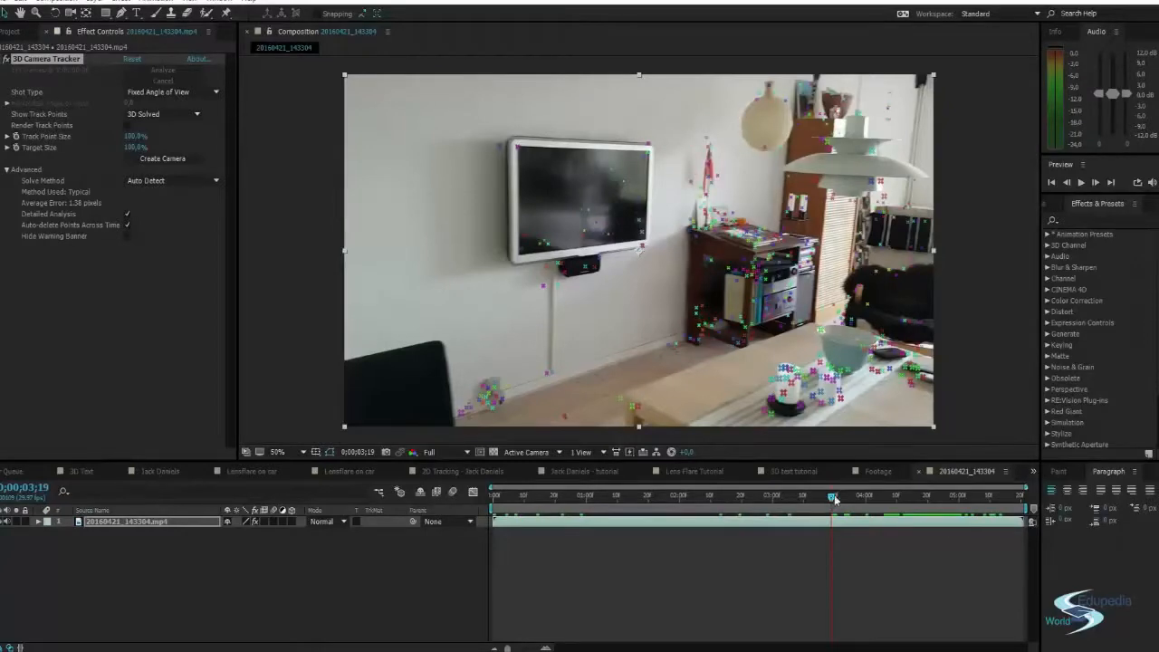
pyautogui.moveTo(832, 497); pyautogui.dragTo(788, 520)
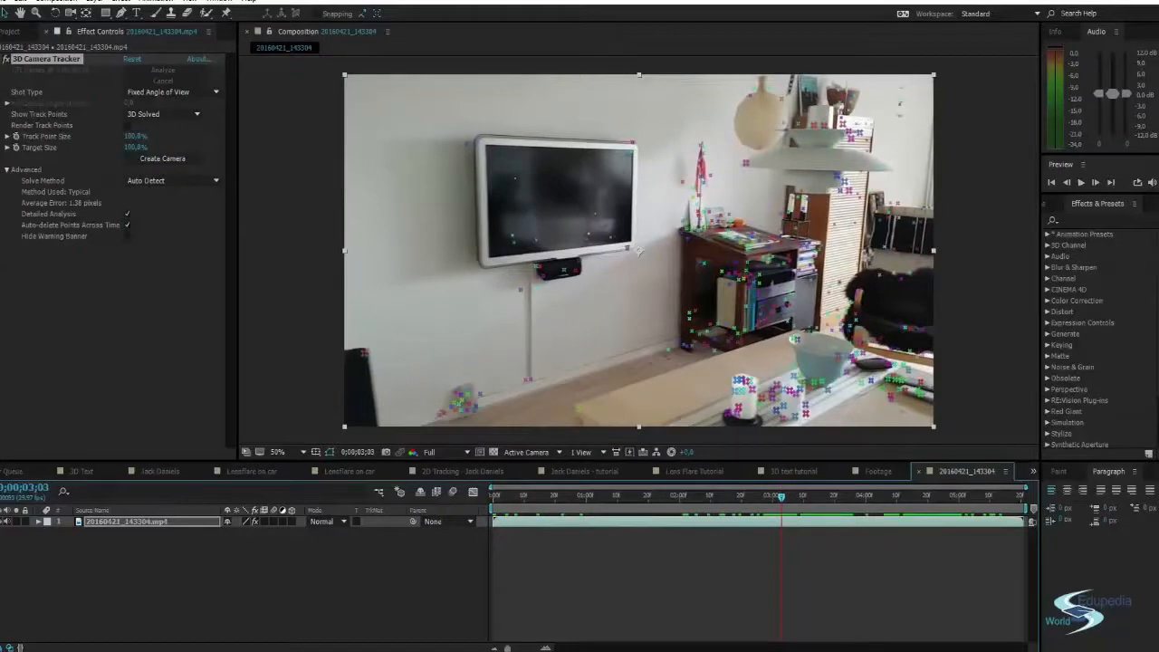
# Rename the 20160421_143304 composition in the project as Screen Replacement
pyautogui.click(11, 32)
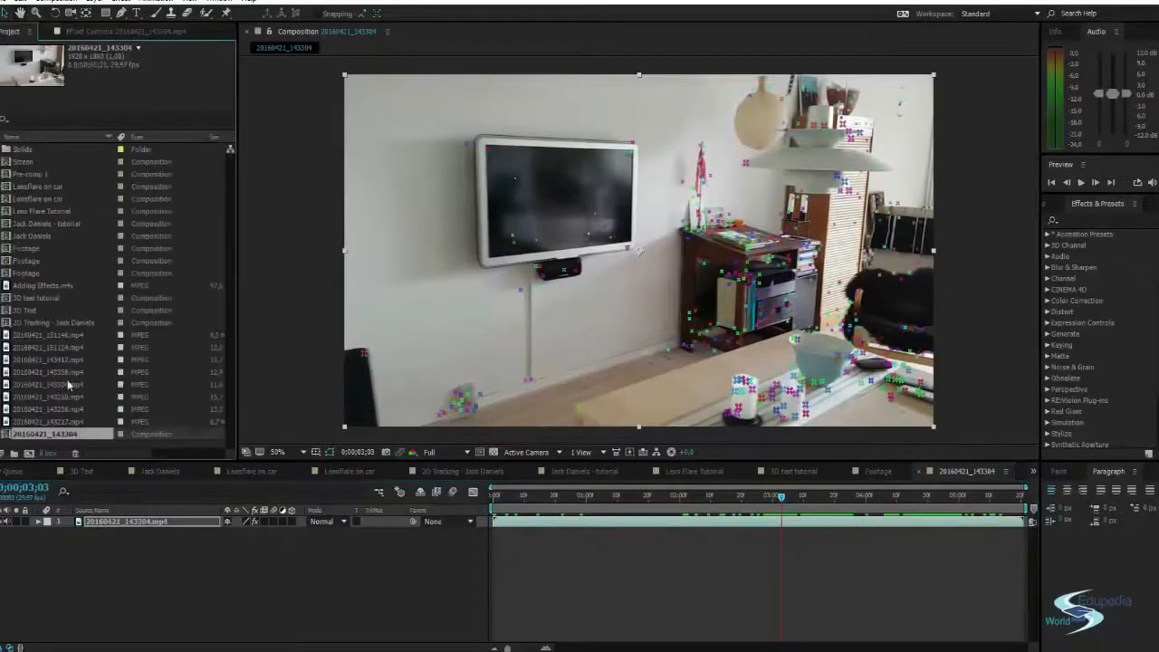
pyautogui.rightClick(50, 433)
pyautogui.click(80, 598)
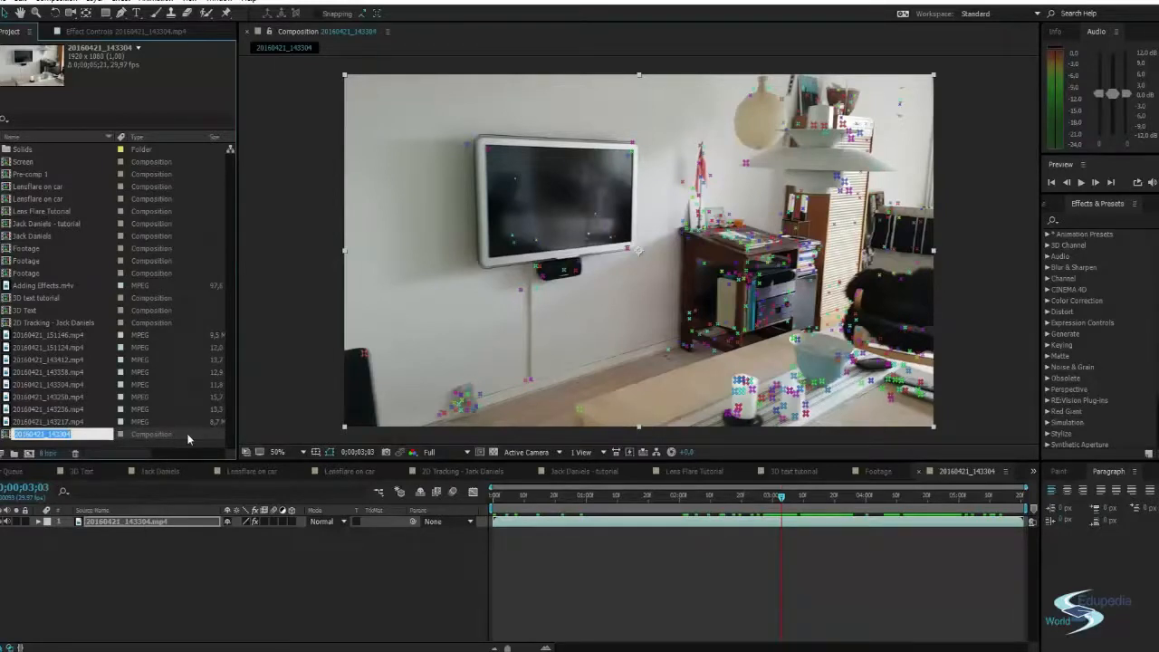
pyautogui.write('3D')
pyautogui.write('trplacement')
pyautogui.press('Return')
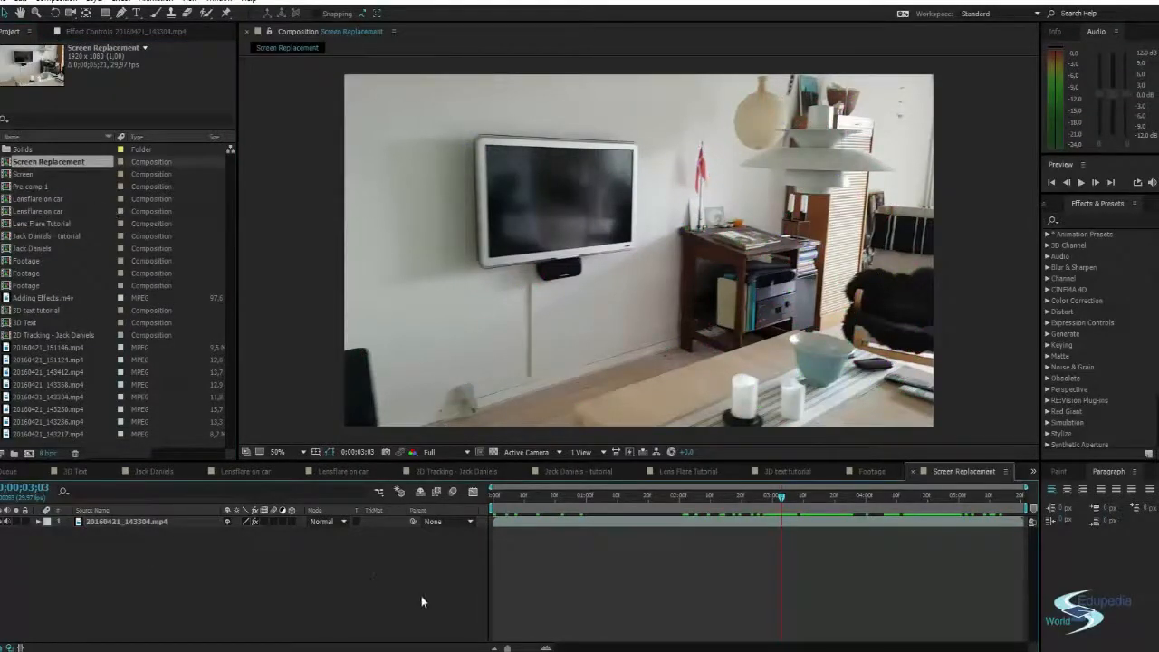
# Move to 0;00;03;25 and rename the 20160421_143304.mp4 layer as Footage
pyautogui.moveTo(784, 495); pyautogui.dragTo(850, 495)
pyautogui.click(115, 525)
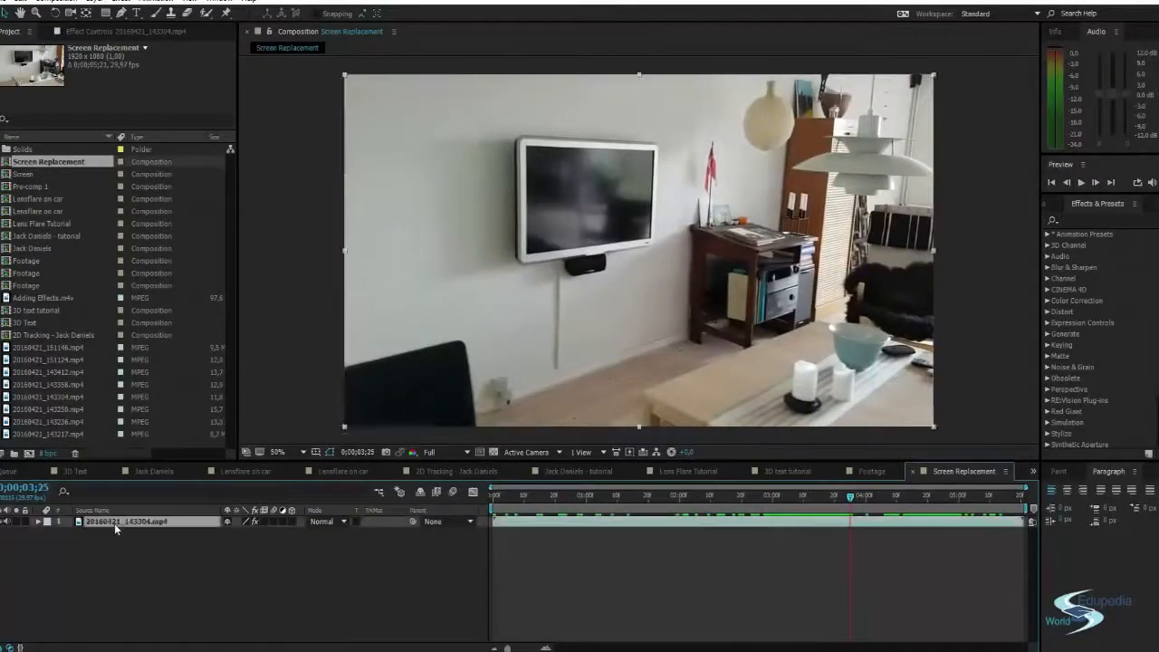
pyautogui.press('Return')
pyautogui.write('Foota')
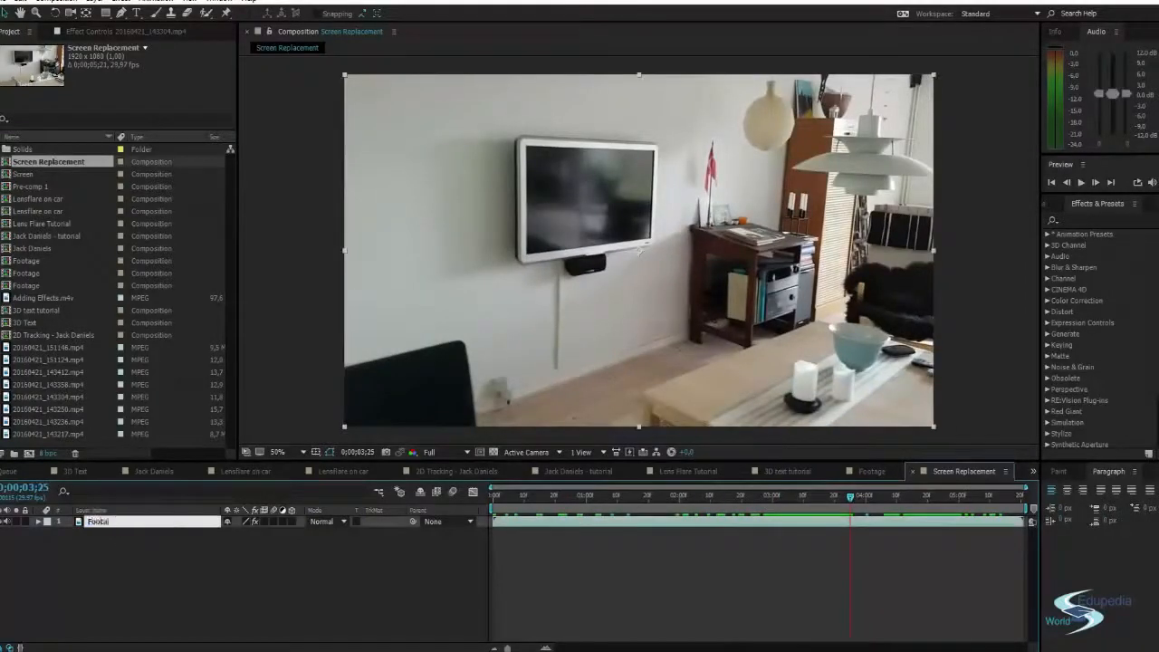
pyautogui.write('ge')
pyautogui.press('Return')
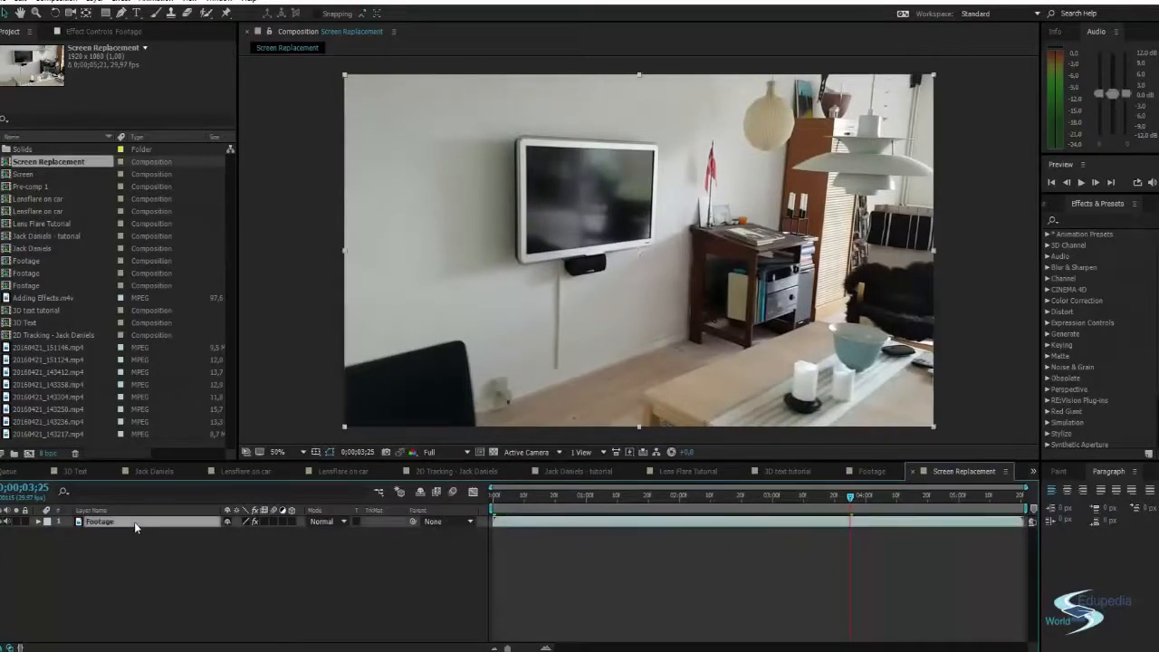
# Display the Footage layer's 3D camera track points and examine the ones beneath the TV at 0;00;03;09
pyautogui.click(106, 30)
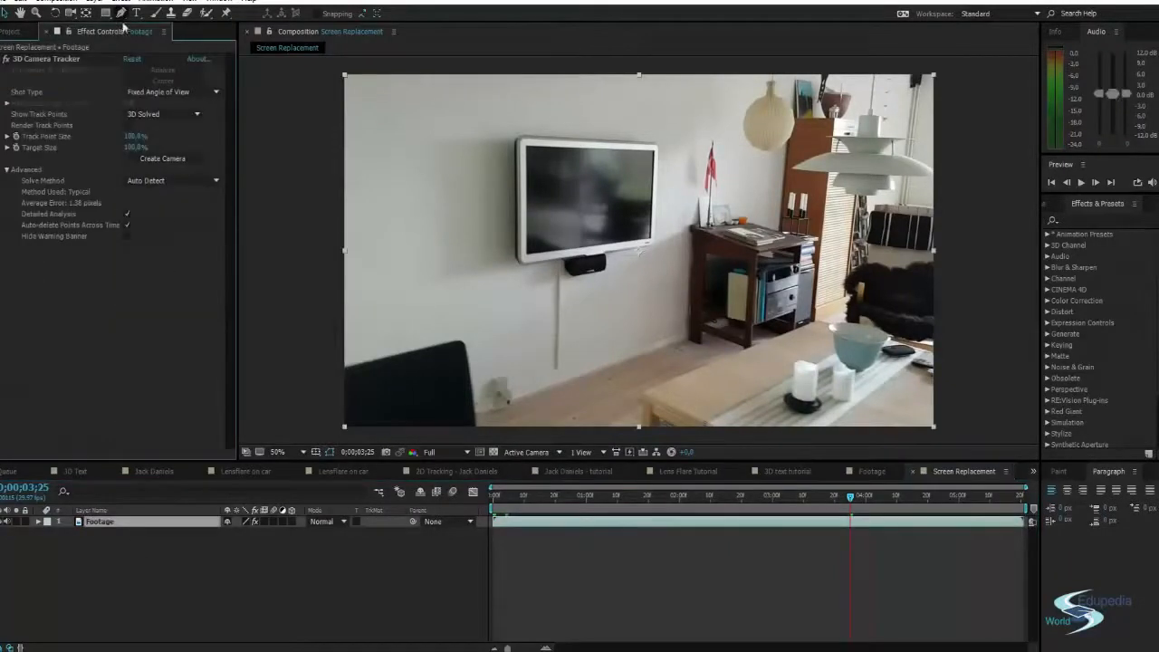
pyautogui.click(56, 58)
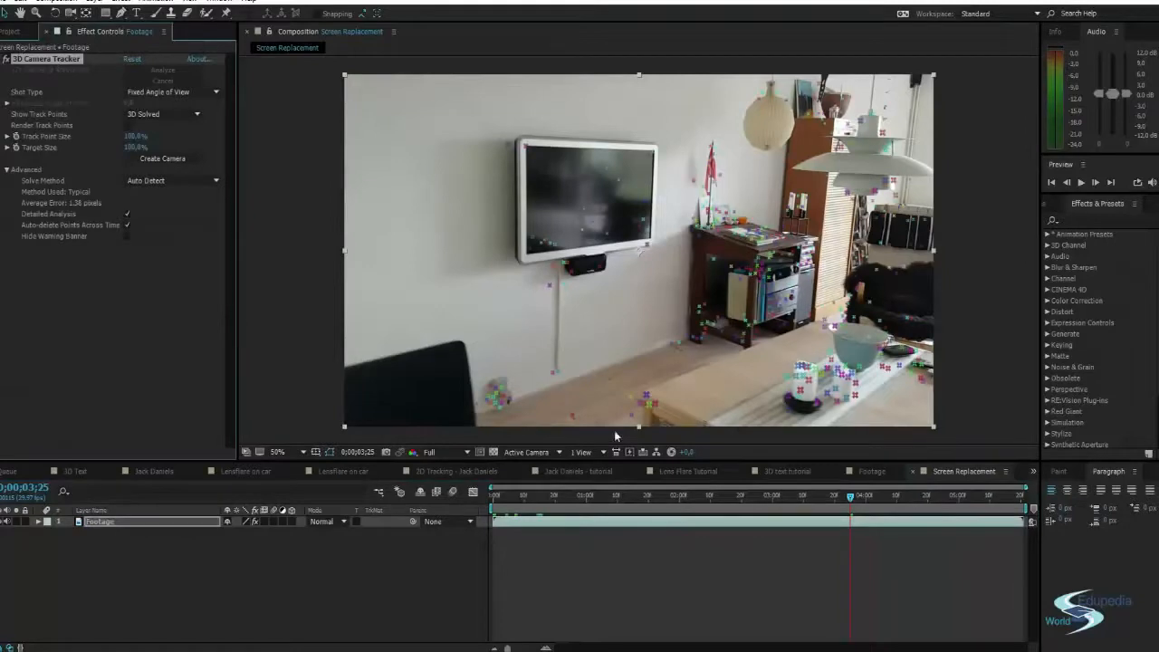
pyautogui.moveTo(852, 498); pyautogui.dragTo(801, 503)
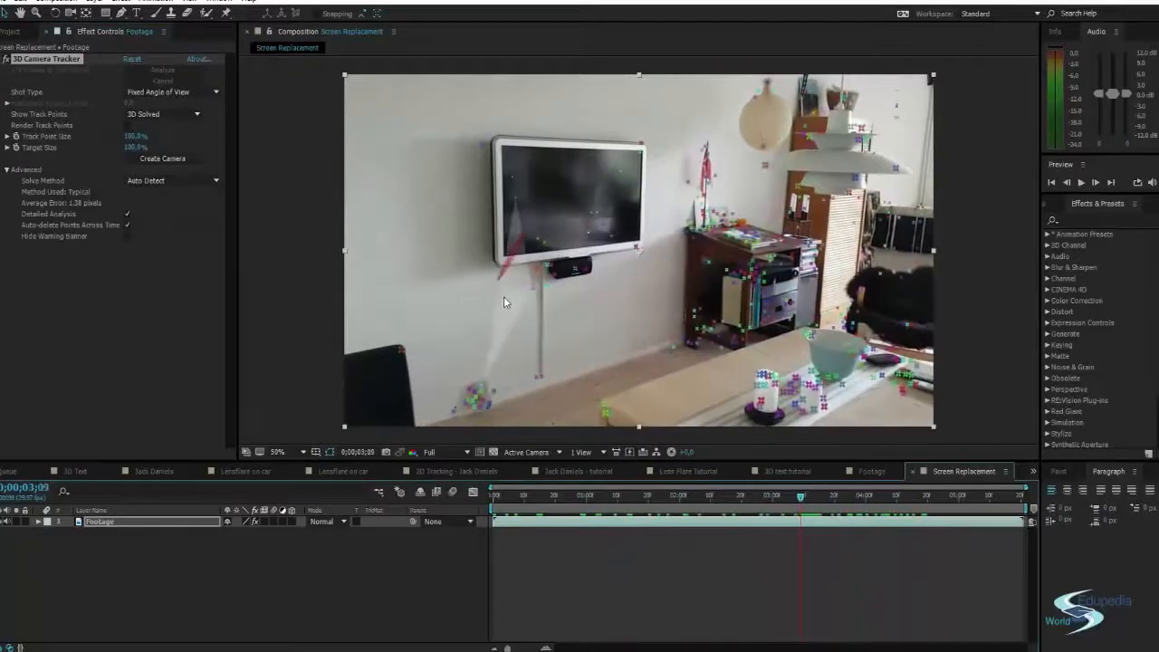
pyautogui.moveTo(531, 301)
pyautogui.mouseDown()
pyautogui.moveTo(616, 304)
pyautogui.moveTo(658, 243)
pyautogui.moveTo(543, 274)
pyautogui.moveTo(501, 308)
pyautogui.moveTo(509, 313)
pyautogui.mouseUp()
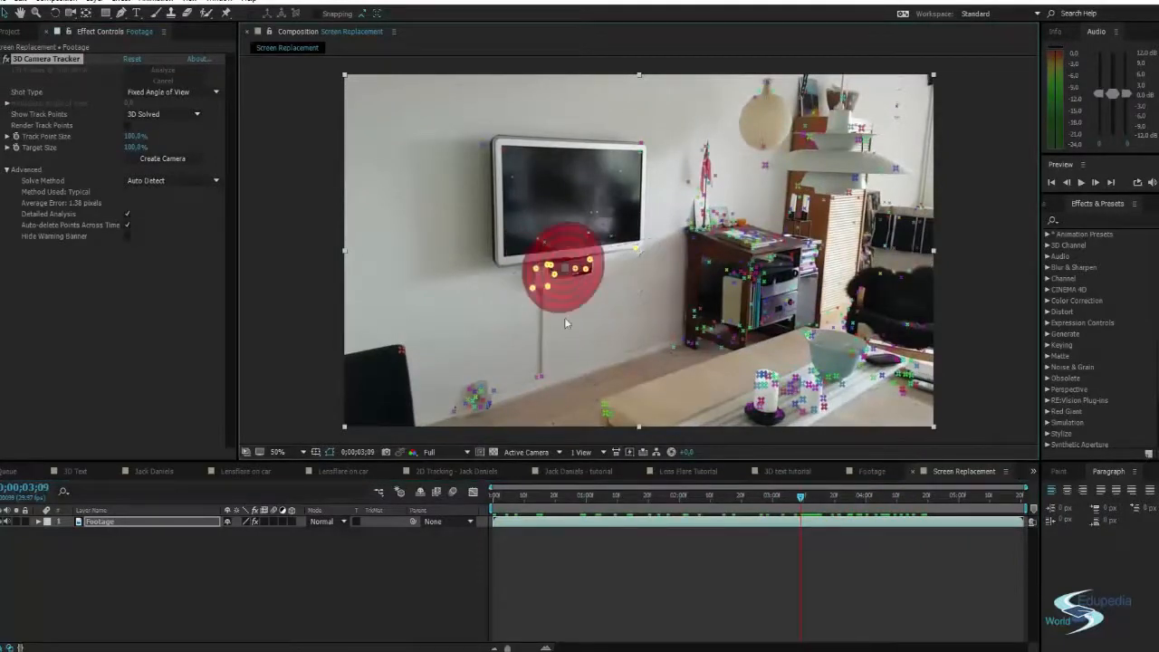
pyautogui.click(585, 317)
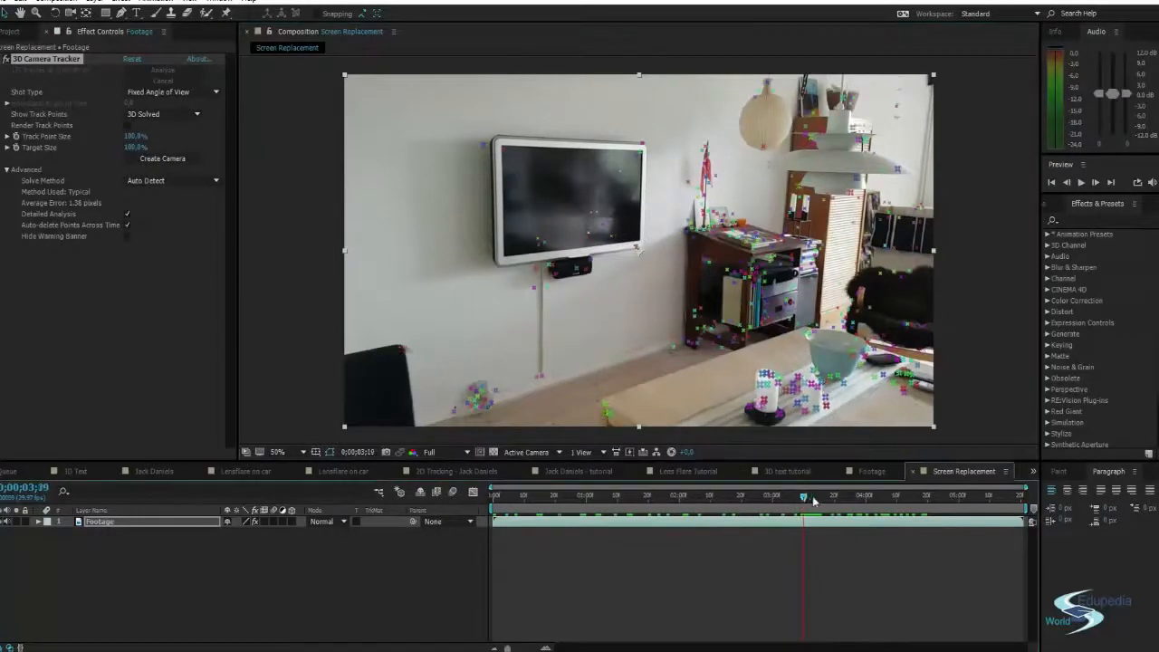
# Scrub between 0;00;03;05 and 0;00;04;06, examining how the track points and target plane sit on the TV and the wall
pyautogui.moveTo(801, 506); pyautogui.dragTo(837, 505)
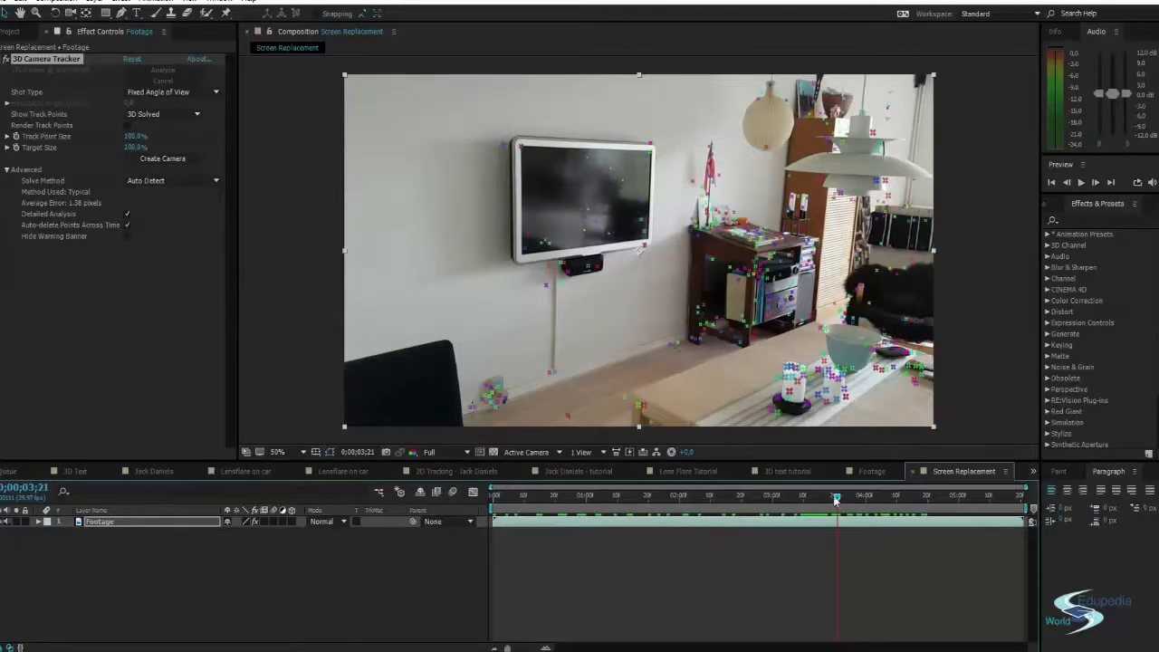
pyautogui.moveTo(837, 503); pyautogui.dragTo(788, 513)
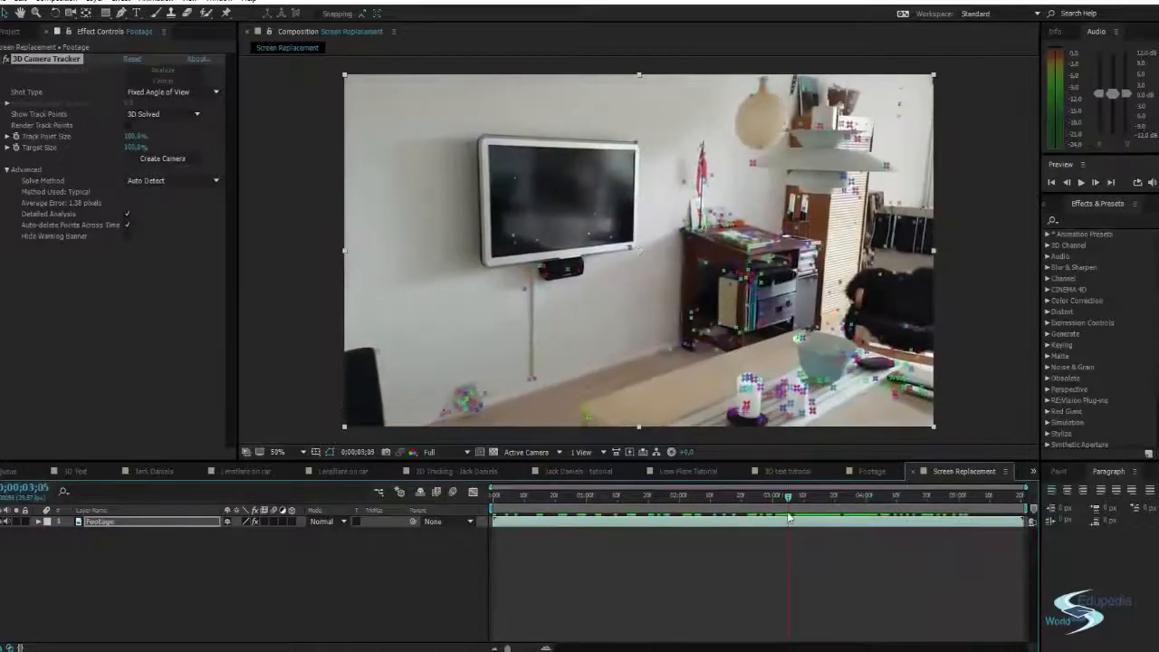
pyautogui.click(507, 314)
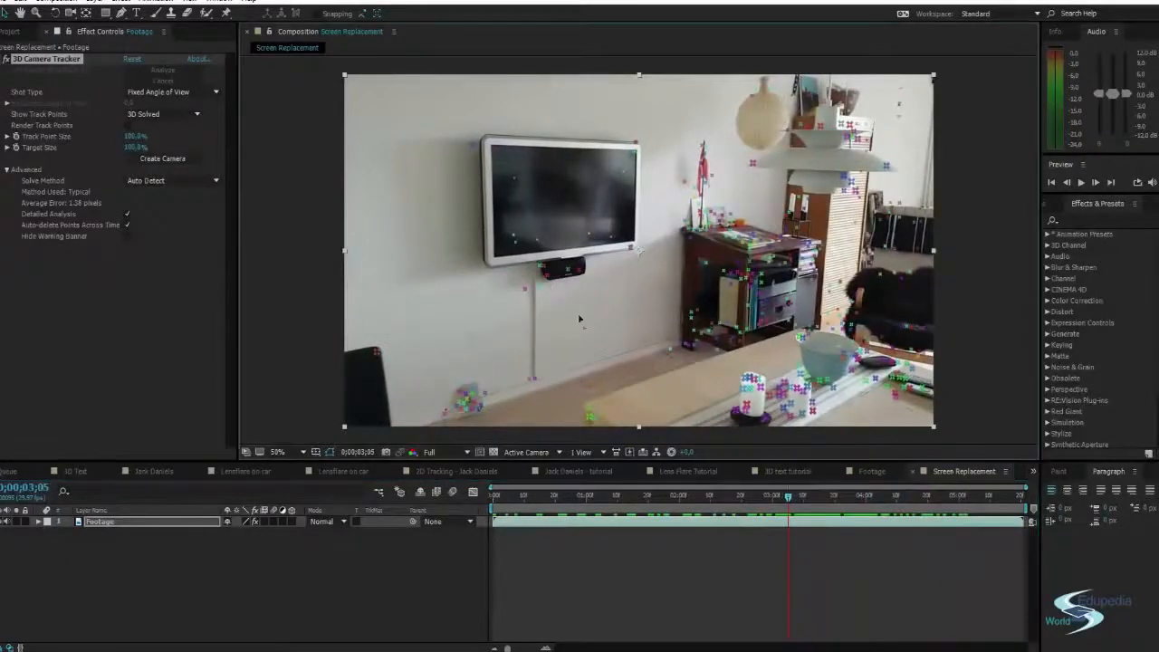
pyautogui.moveTo(534, 302)
pyautogui.mouseDown()
pyautogui.moveTo(660, 265)
pyautogui.moveTo(634, 246)
pyautogui.moveTo(515, 295)
pyautogui.moveTo(539, 312)
pyautogui.mouseUp()
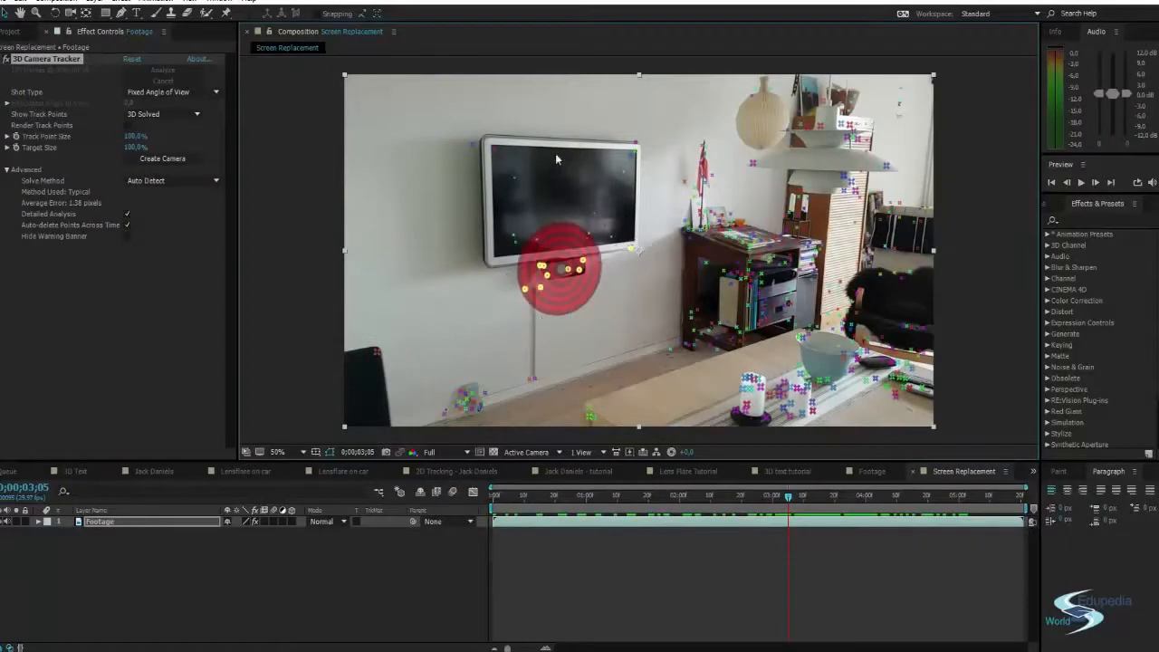
pyautogui.moveTo(536, 153)
pyautogui.mouseDown()
pyautogui.moveTo(500, 193)
pyautogui.moveTo(517, 242)
pyautogui.moveTo(581, 251)
pyautogui.moveTo(627, 228)
pyautogui.moveTo(595, 237)
pyautogui.mouseUp()
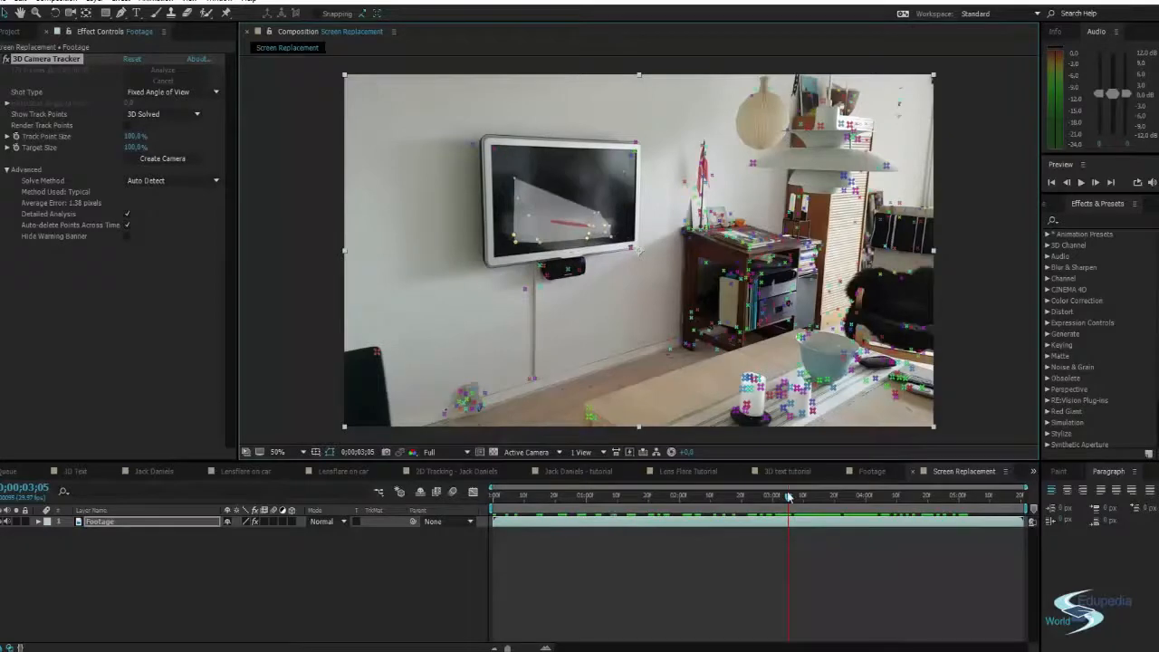
pyautogui.moveTo(788, 497); pyautogui.dragTo(885, 498)
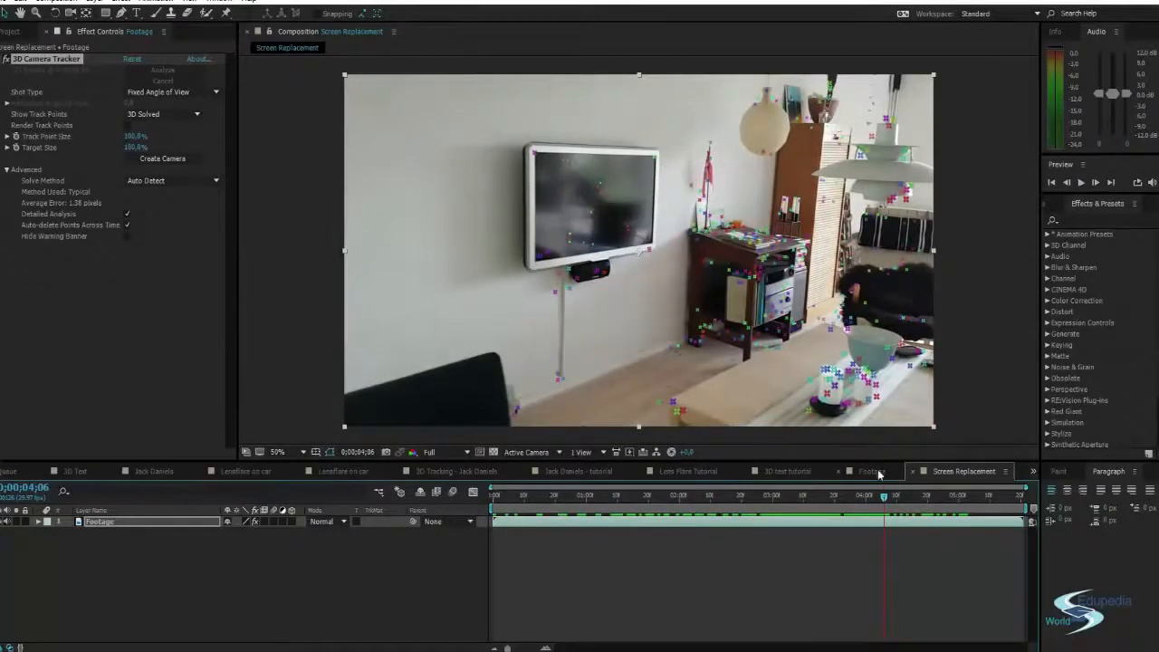
# Move to 0;00;02;10 and select the track points beneath the TV, at its upper-right corner and on the wall beside it
pyautogui.moveTo(884, 498); pyautogui.dragTo(857, 499)
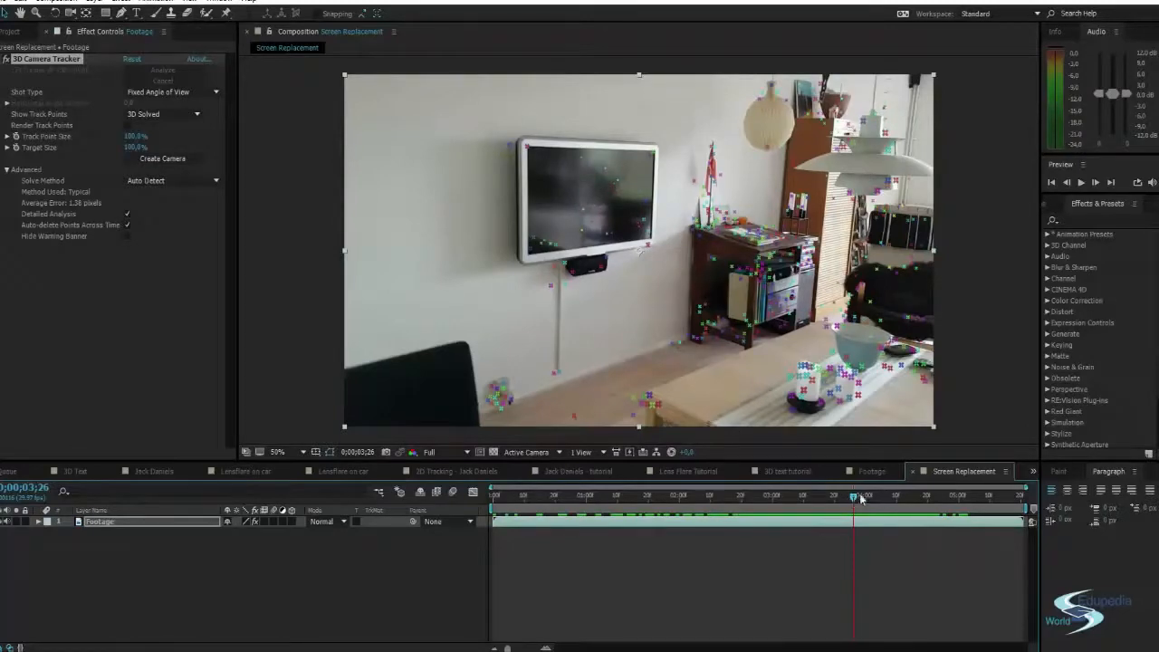
pyautogui.moveTo(860, 497); pyautogui.dragTo(763, 533)
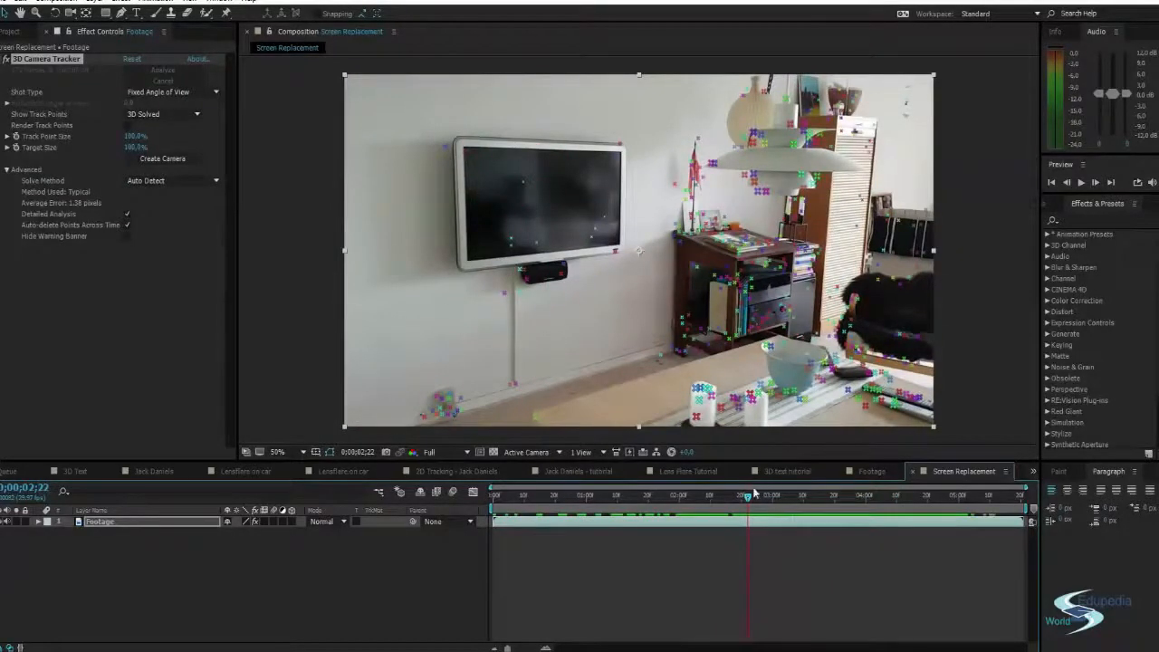
pyautogui.moveTo(748, 499); pyautogui.dragTo(710, 497)
pyautogui.moveTo(494, 294)
pyautogui.mouseDown()
pyautogui.moveTo(619, 321)
pyautogui.moveTo(656, 279)
pyautogui.moveTo(653, 258)
pyautogui.moveTo(613, 252)
pyautogui.moveTo(501, 278)
pyautogui.moveTo(489, 312)
pyautogui.mouseUp()
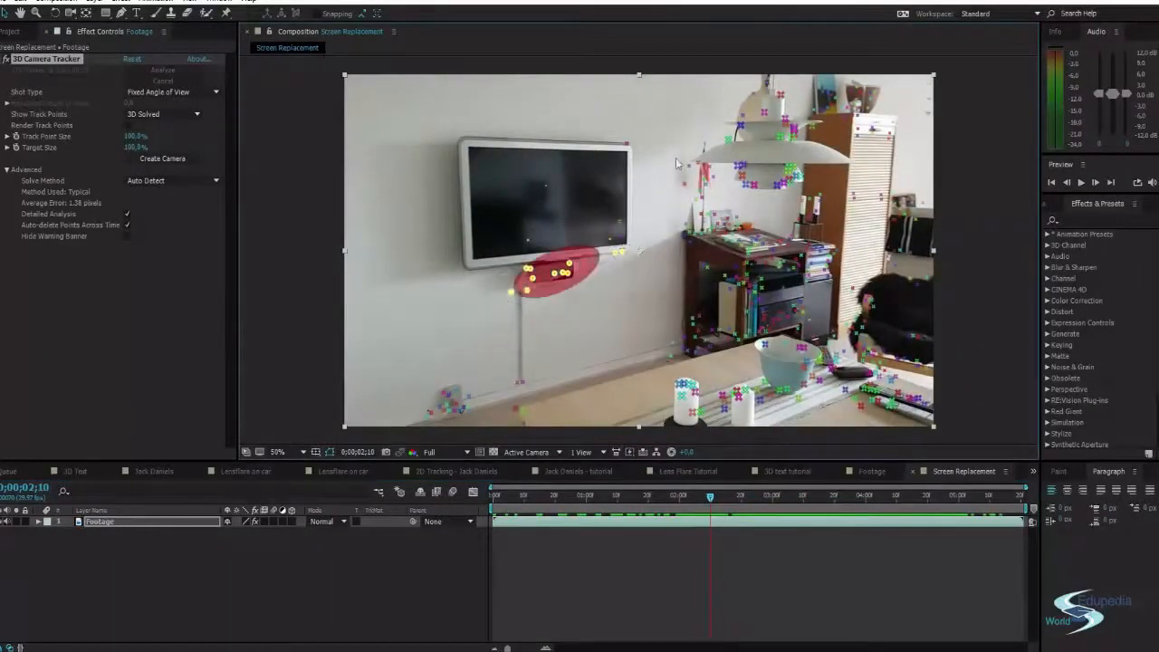
pyautogui.press('Delete')
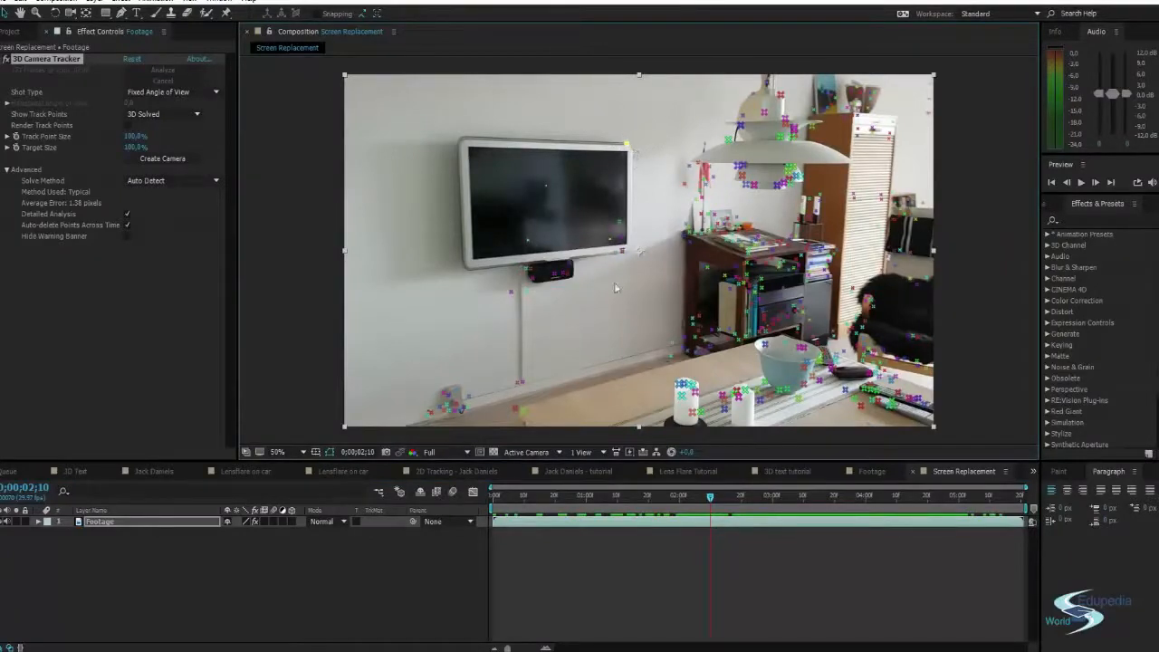
pyautogui.moveTo(481, 277)
pyautogui.mouseDown()
pyautogui.moveTo(553, 310)
pyautogui.moveTo(633, 281)
pyautogui.moveTo(639, 256)
pyautogui.moveTo(582, 251)
pyautogui.moveTo(507, 272)
pyautogui.mouseUp()
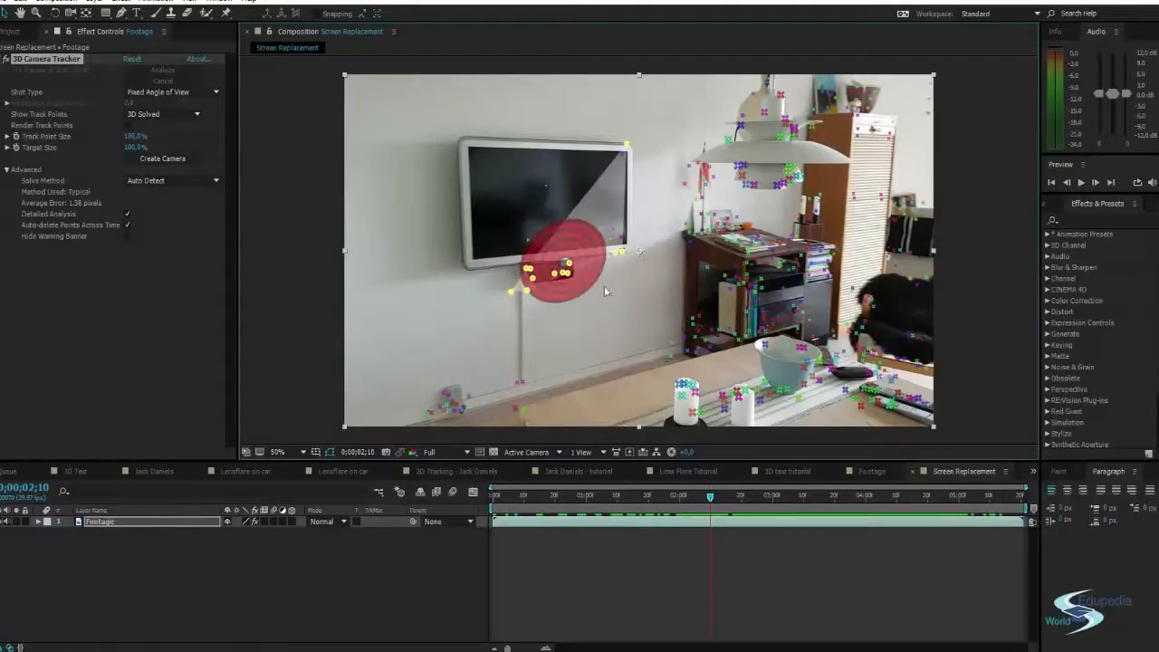
pyautogui.keyDown('shift'); pyautogui.click(686, 187); pyautogui.keyUp('shift')
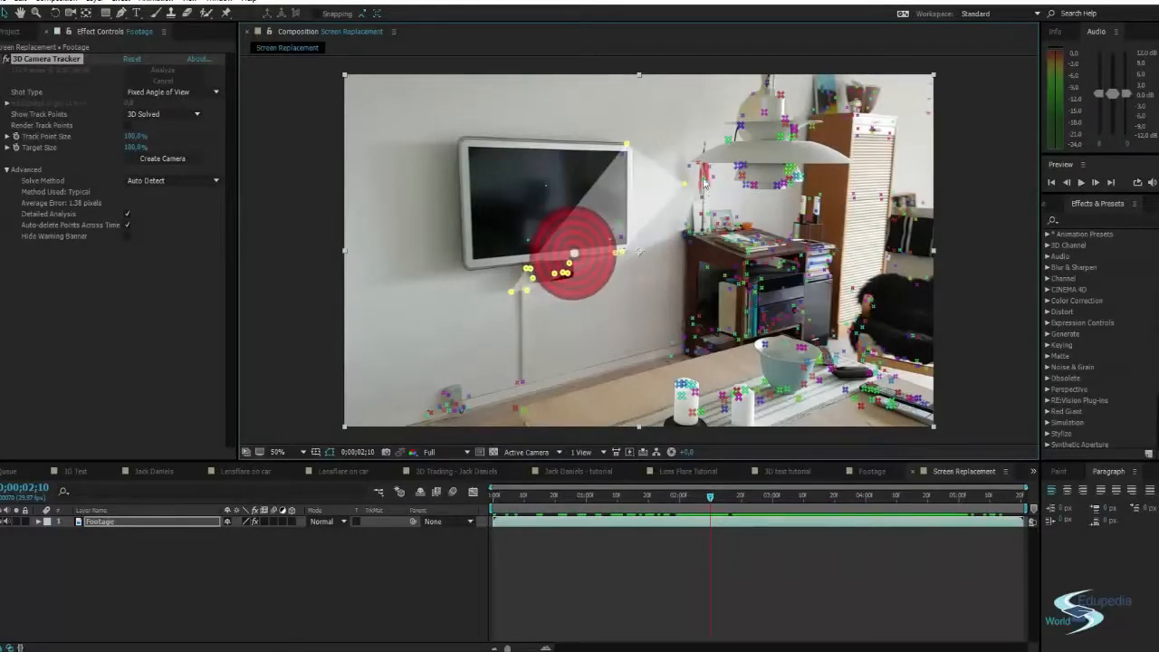
pyautogui.keyDown('shift'); pyautogui.click(704, 183); pyautogui.keyUp('shift')
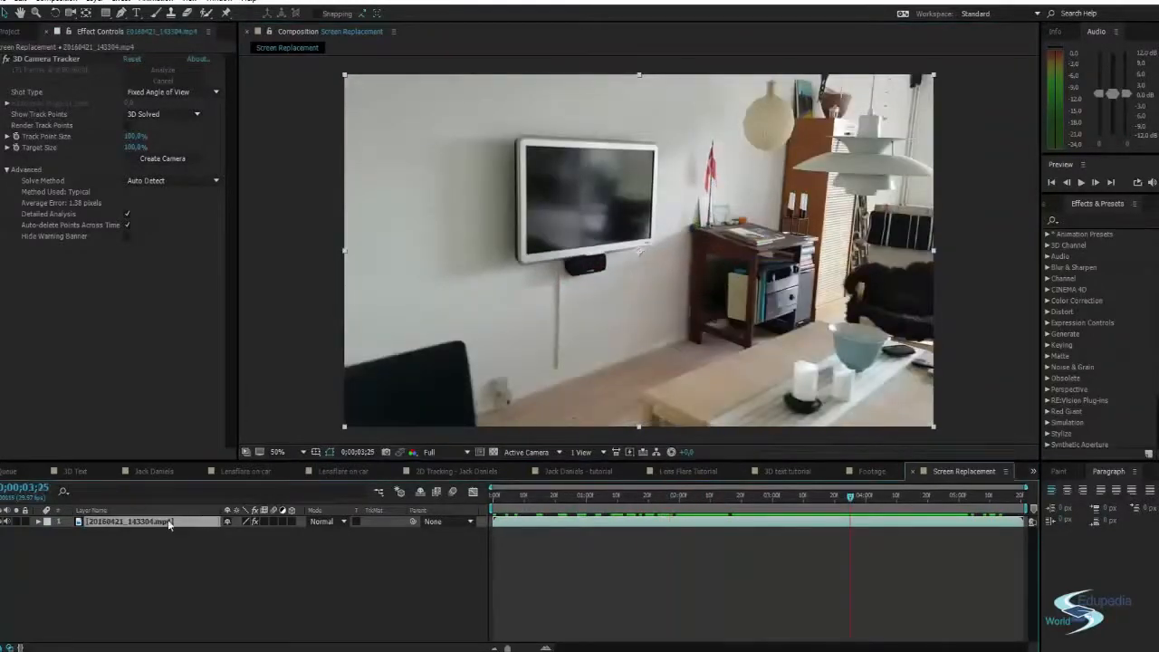
# Rename the 20160421_143304.mp4 layer as Footage
pyautogui.press('Return')
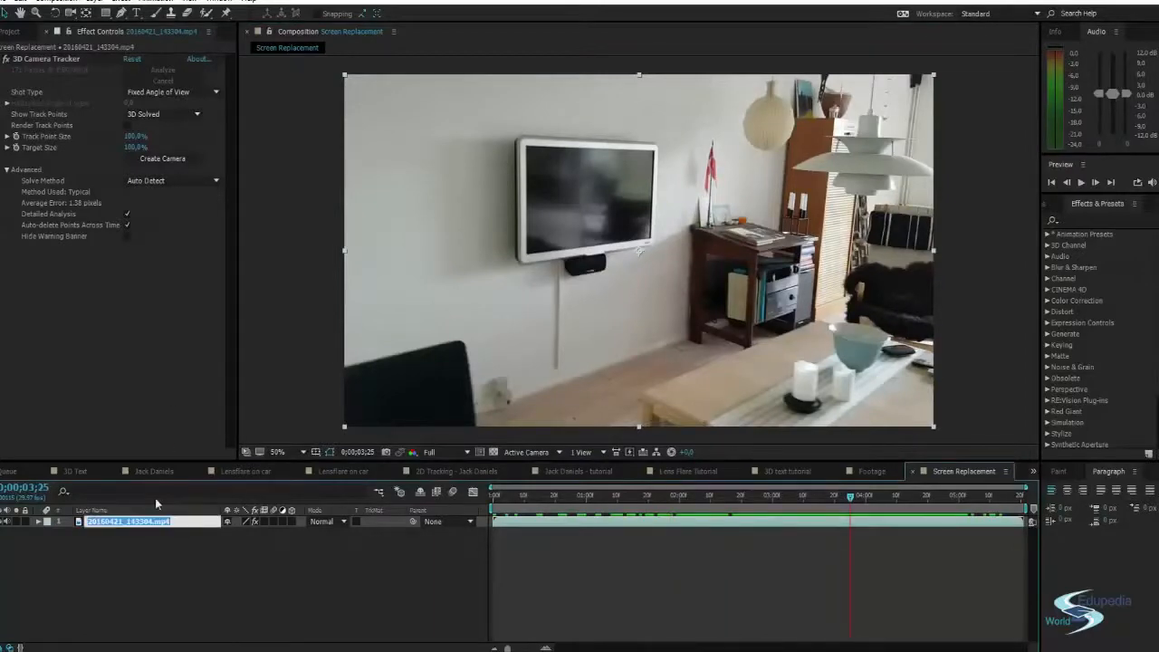
pyautogui.write('Footage')
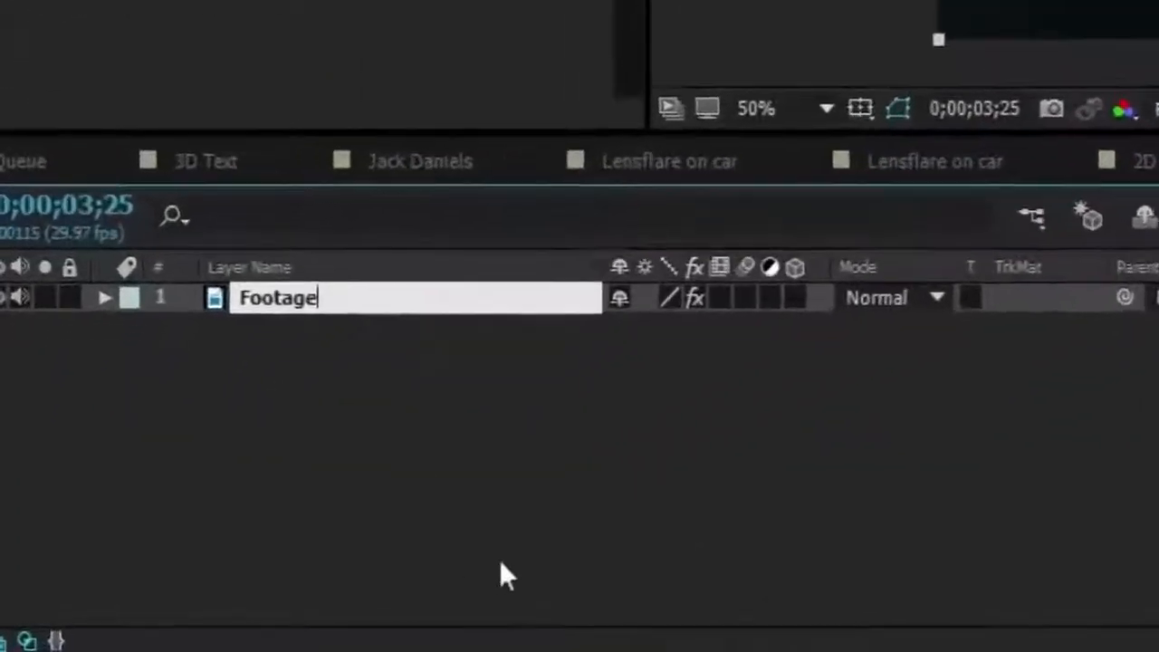
pyautogui.click(384, 567)
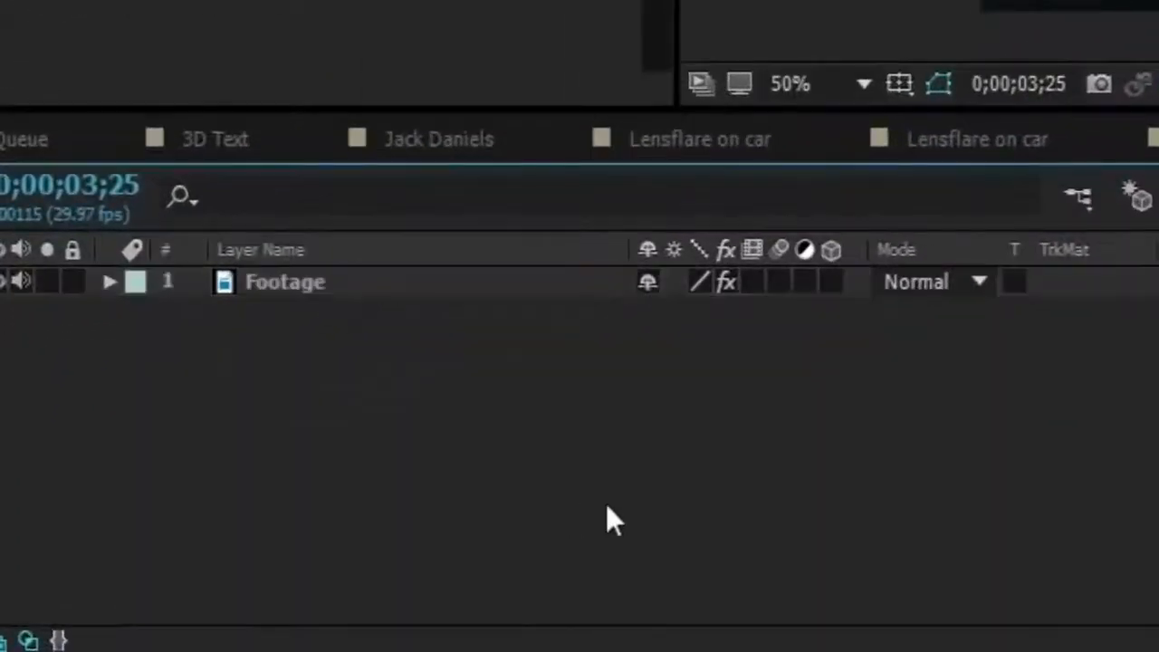
# Display the Footage layer's track points and select the ones beneath the TV at 0;00;03;03
pyautogui.click(251, 417)
pyautogui.click(335, 36)
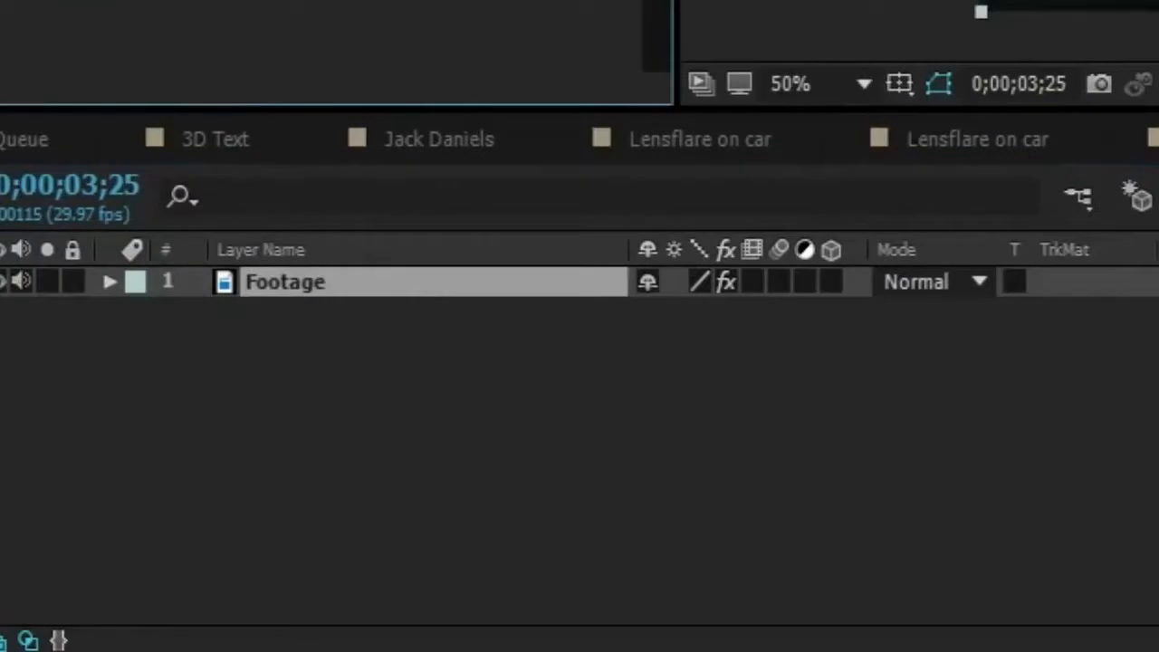
pyautogui.press('Return')
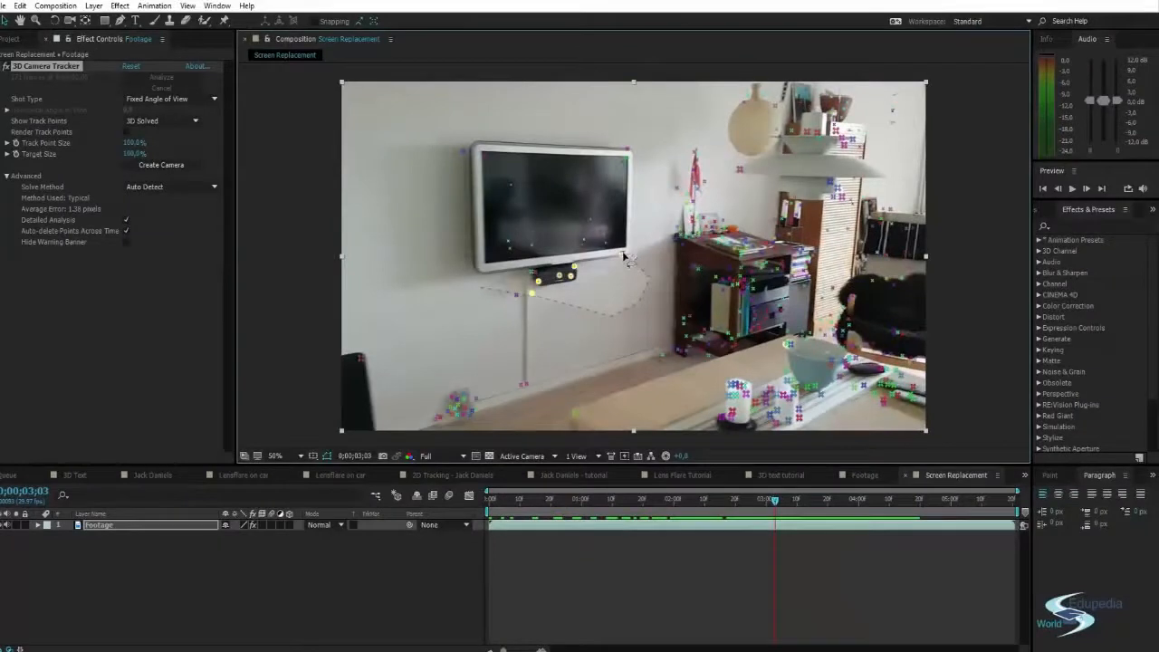
pyautogui.moveTo(626, 257)
pyautogui.mouseDown()
pyautogui.moveTo(496, 290)
pyautogui.moveTo(495, 325)
pyautogui.moveTo(540, 296)
pyautogui.mouseUp()
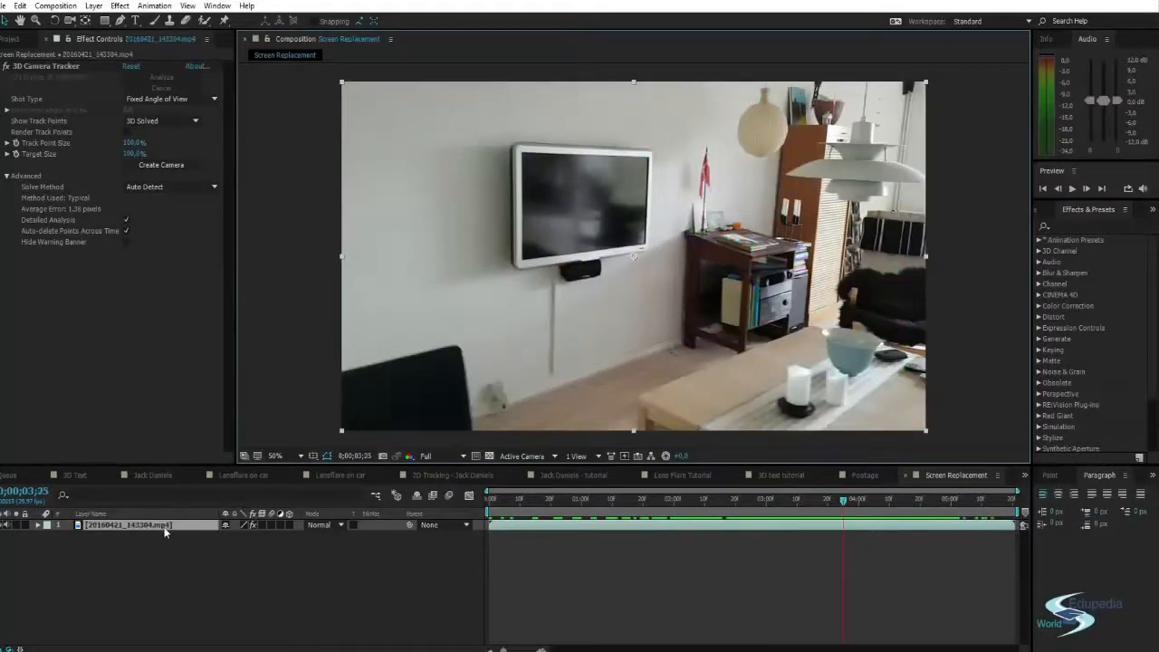
# Name the 20160421_143304.mp4 layer at 0;00;03;25 Footage
pyautogui.press('Return')
pyautogui.write('Footage')
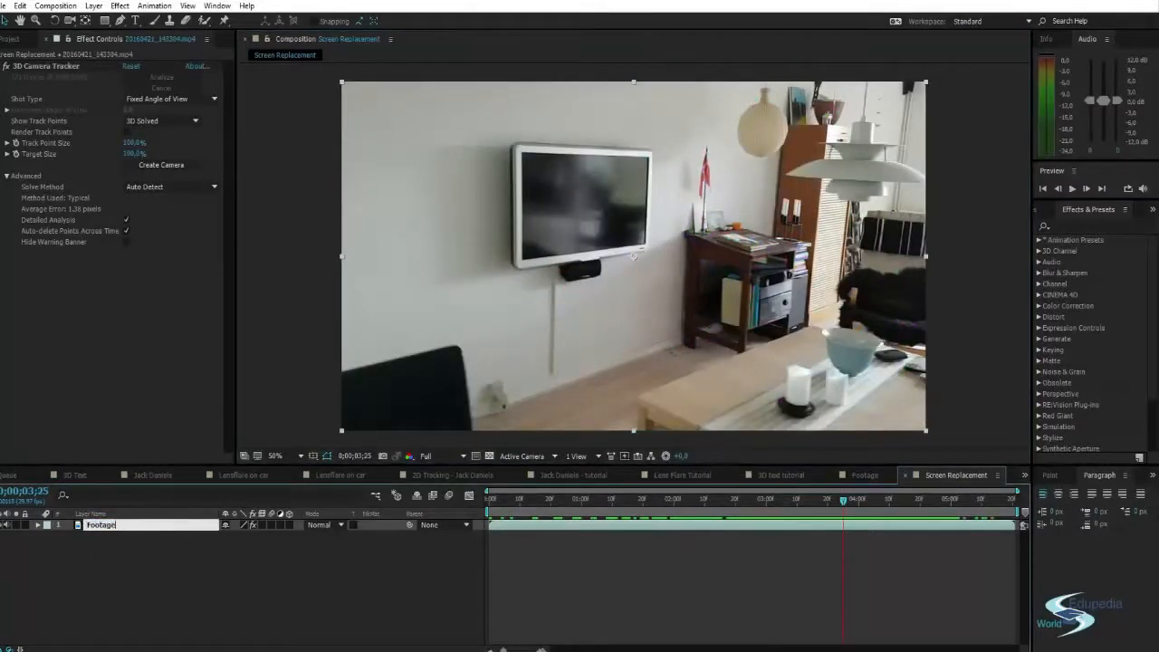
pyautogui.click(139, 578)
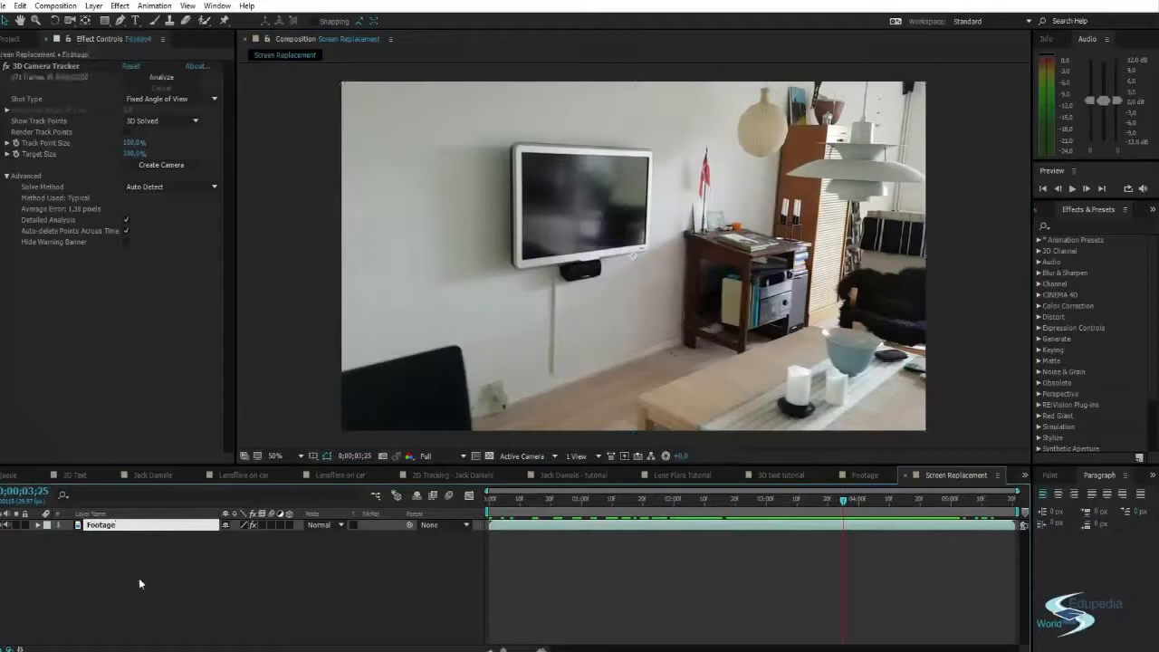
# Display the Footage layer's 3D camera track points and move to 0;00;02;04
pyautogui.click(118, 526)
pyautogui.click(72, 68)
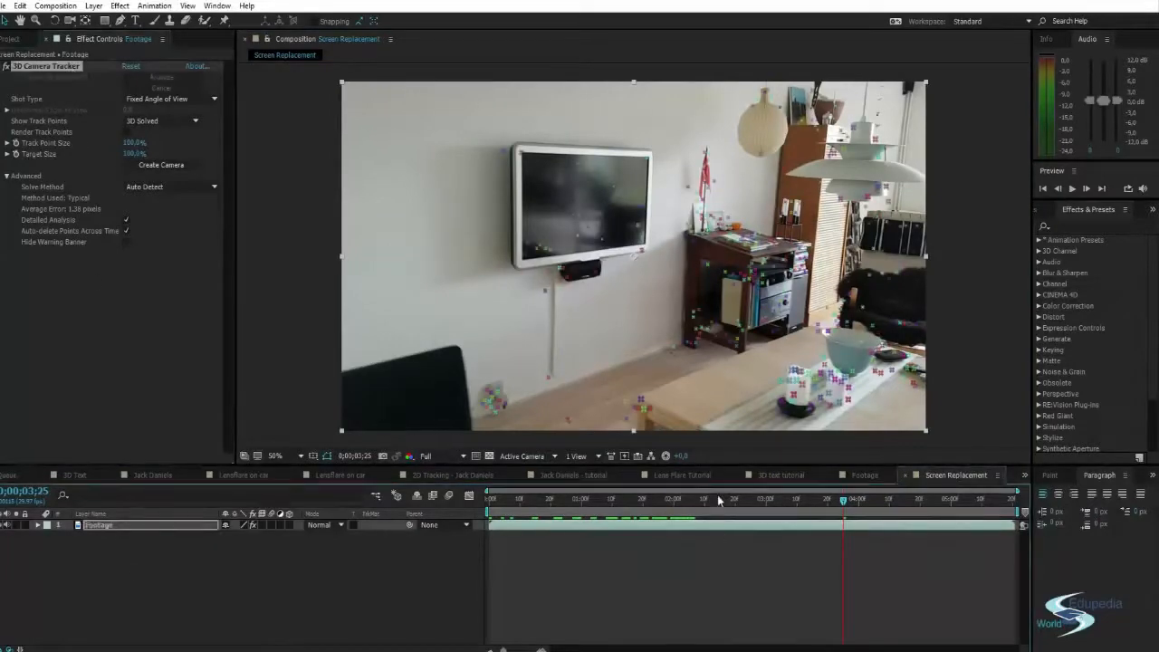
pyautogui.click(638, 500)
pyautogui.moveTo(638, 505); pyautogui.dragTo(686, 503)
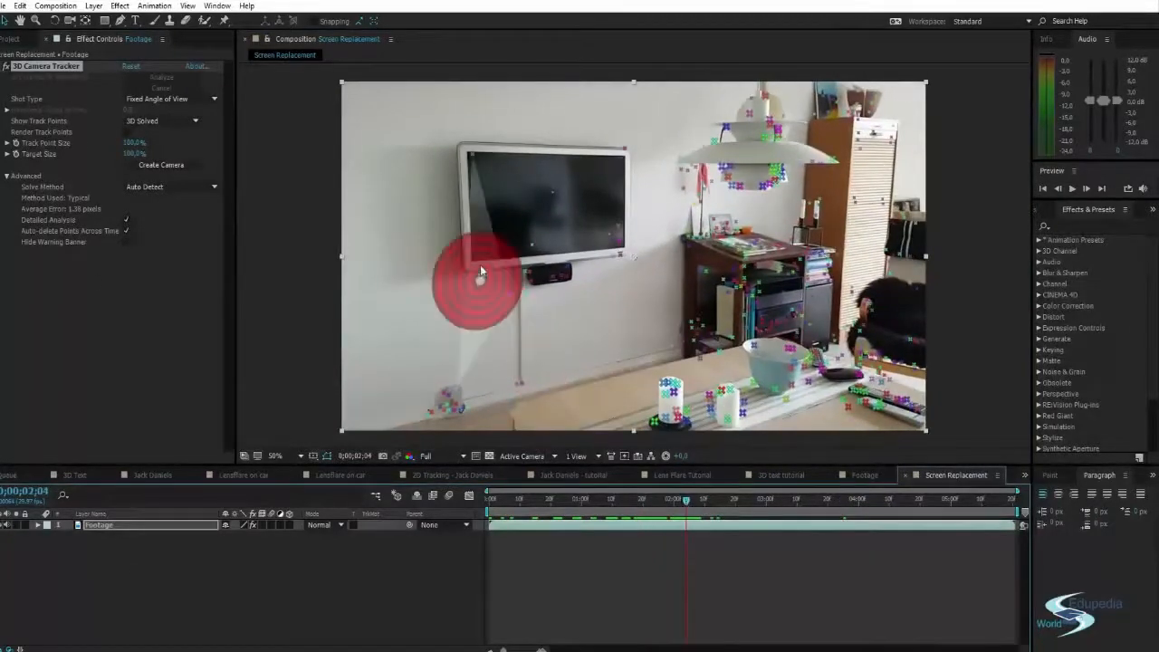
# Select track points at the TV's right corners, beneath it and by the desk, and create a solid and camera from them
pyautogui.click(552, 322)
pyautogui.moveTo(552, 320)
pyautogui.mouseDown()
pyautogui.moveTo(642, 268)
pyautogui.moveTo(612, 252)
pyautogui.moveTo(539, 256)
pyautogui.moveTo(505, 281)
pyautogui.mouseUp()
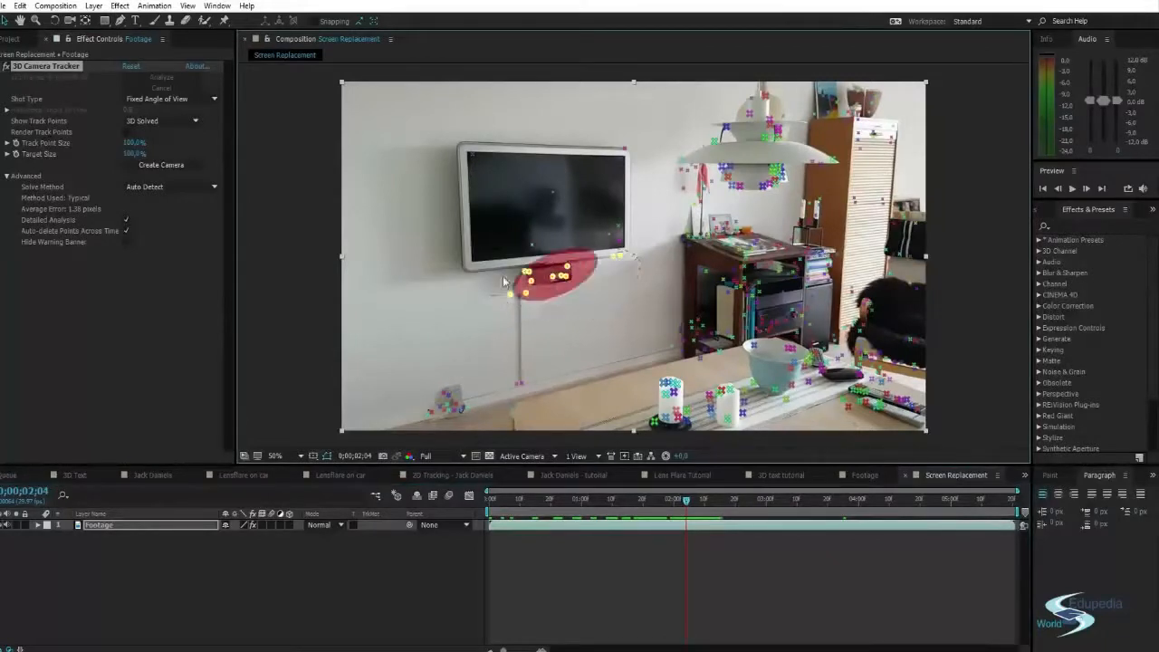
pyautogui.keyDown('shift'); pyautogui.click(624, 149); pyautogui.keyUp('shift')
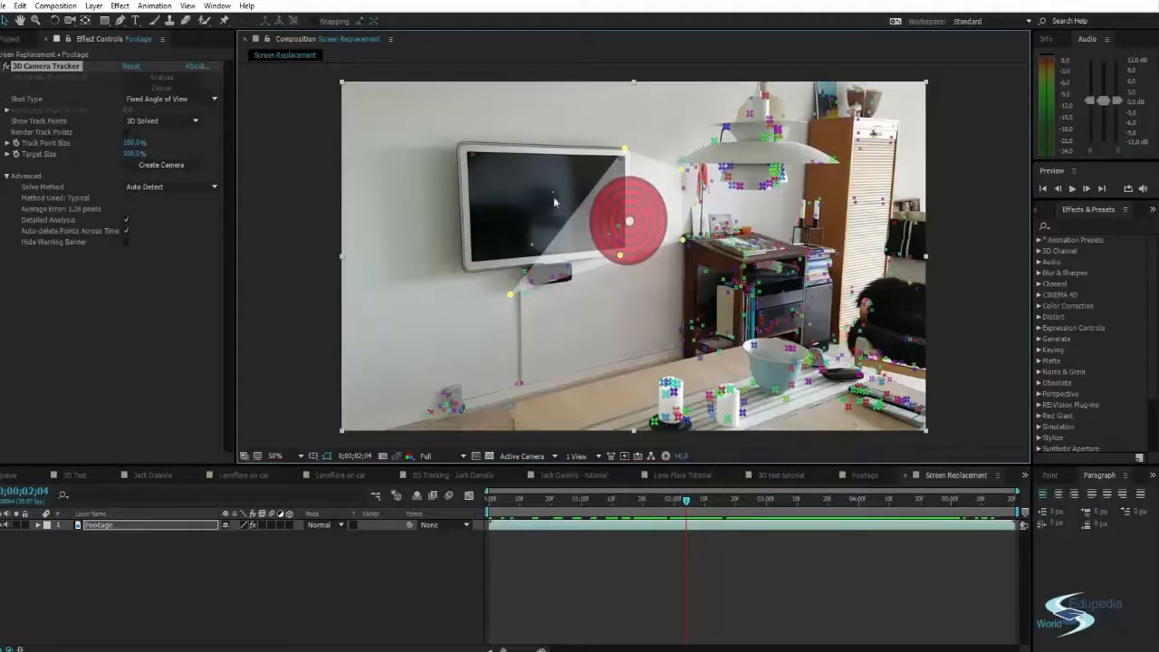
pyautogui.rightClick(610, 205)
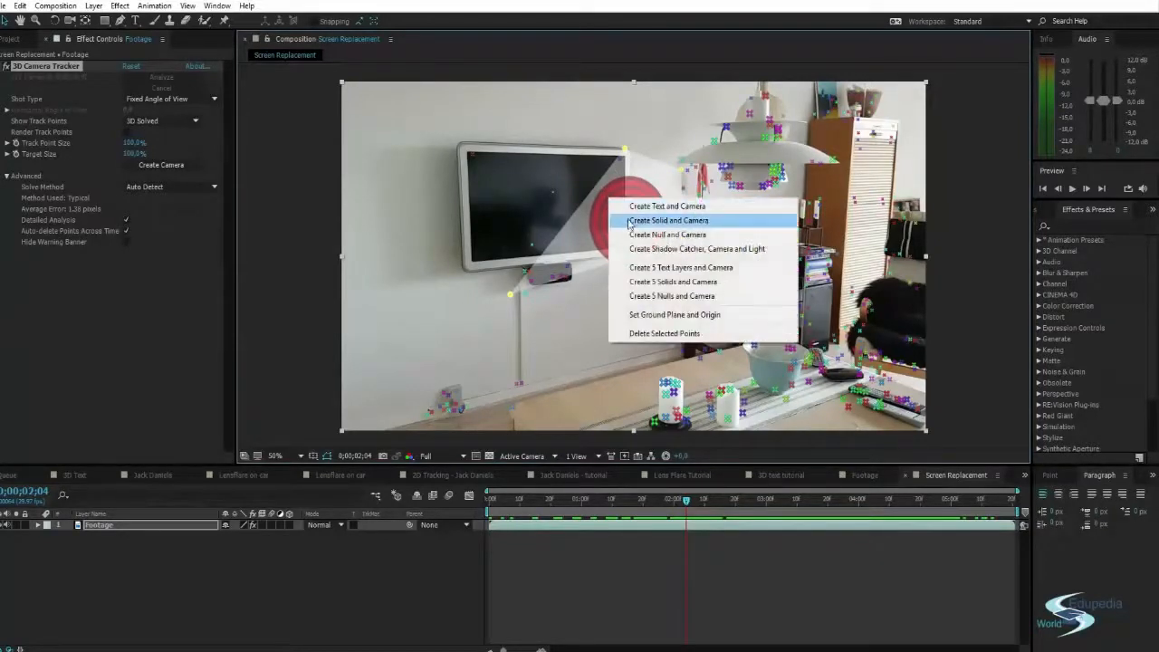
pyautogui.click(635, 223)
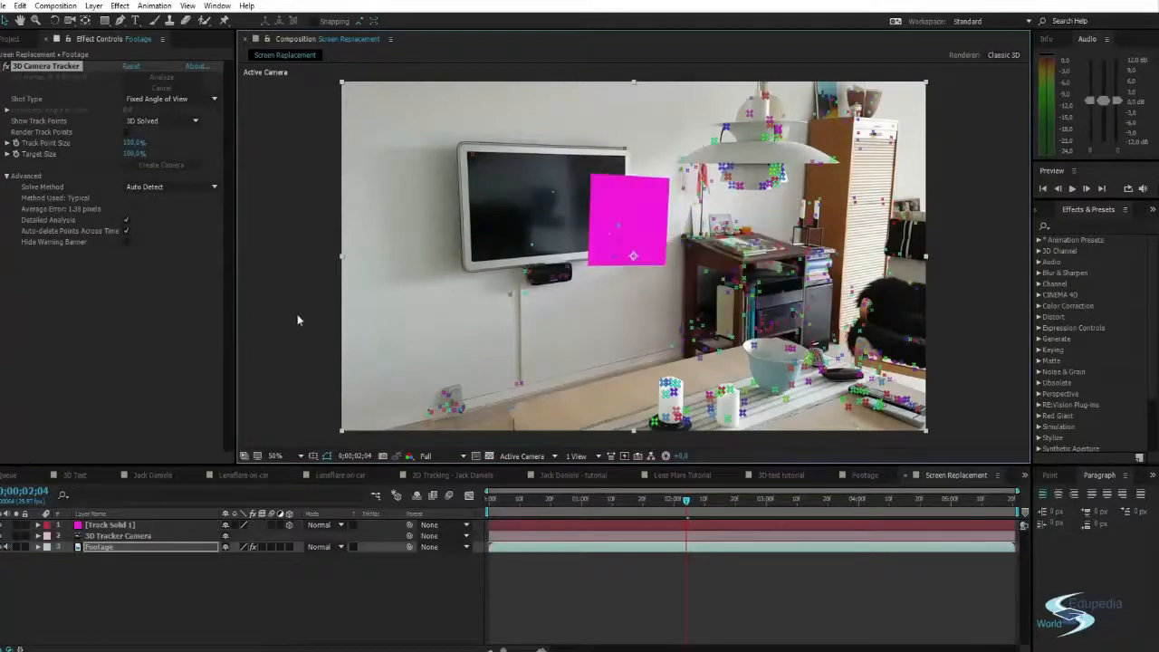
# Lower the opacity of the Track Solid 1 layer to 55%
pyautogui.click(120, 525)
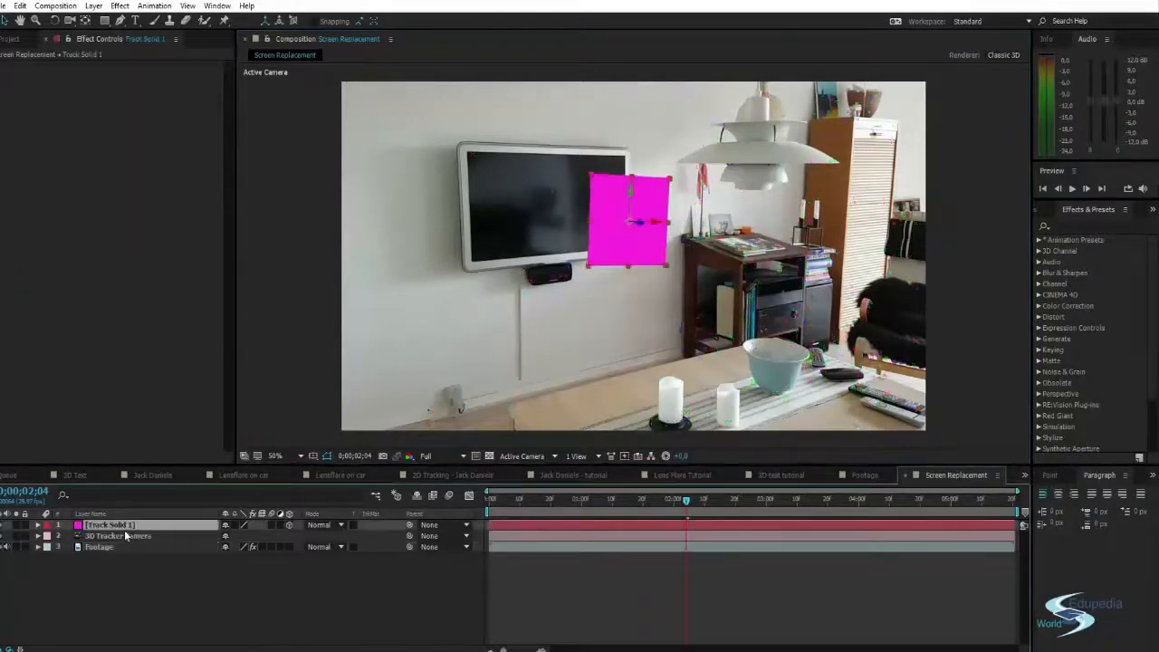
pyautogui.press('s')
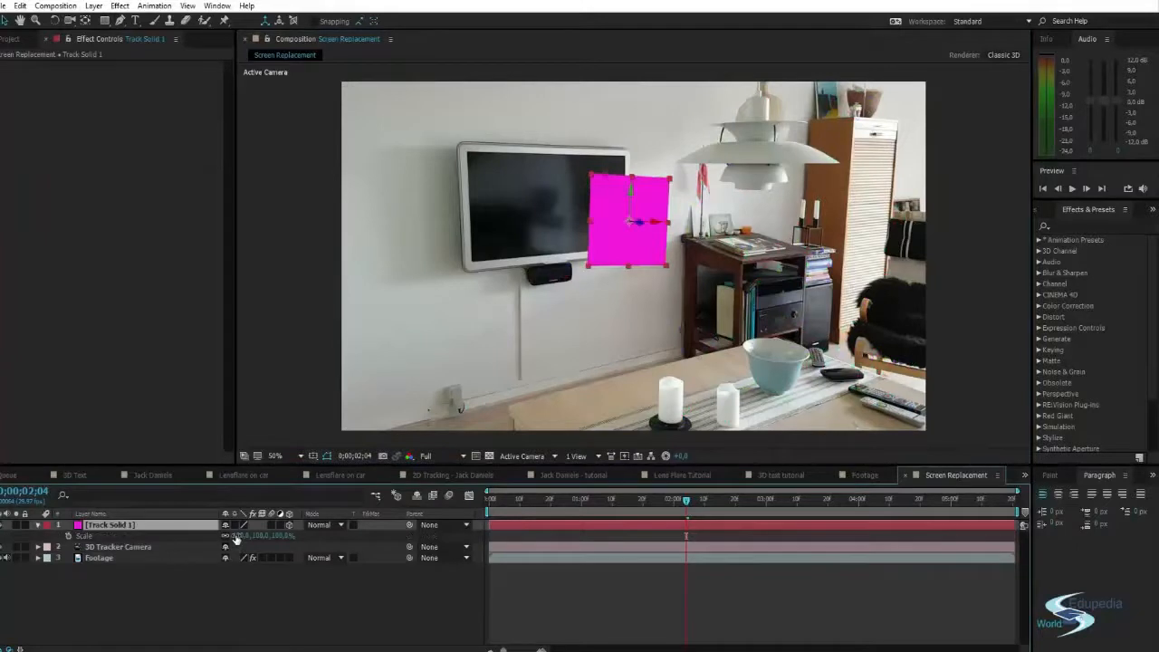
pyautogui.press('t')
pyautogui.moveTo(232, 536); pyautogui.dragTo(204, 542)
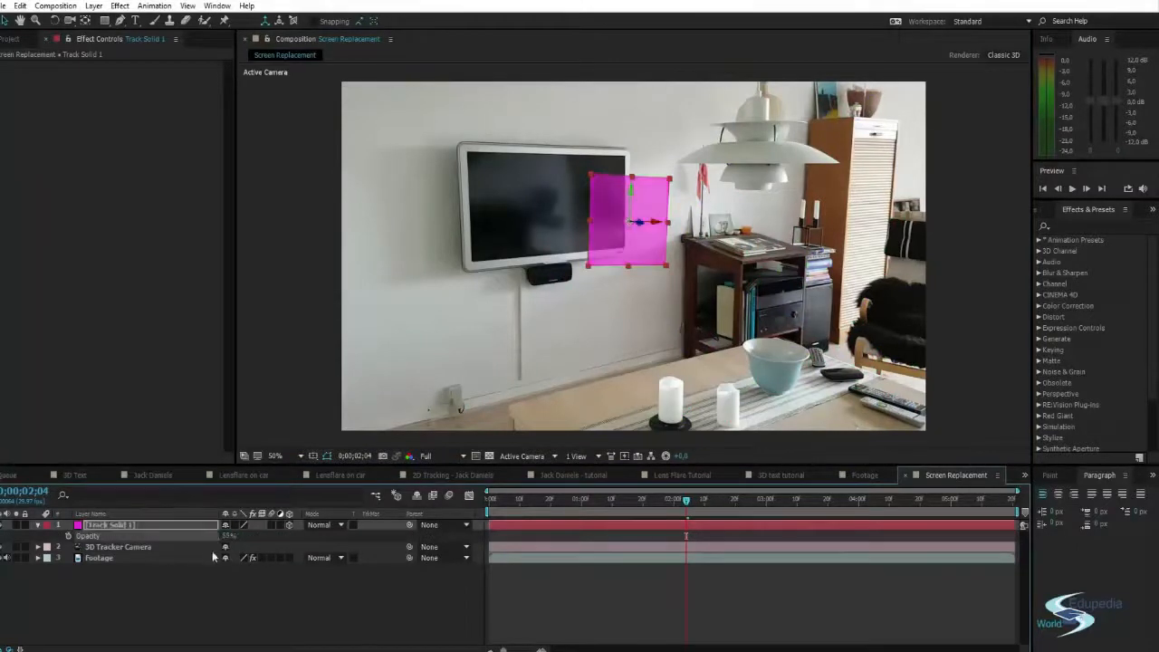
pyautogui.click(230, 590)
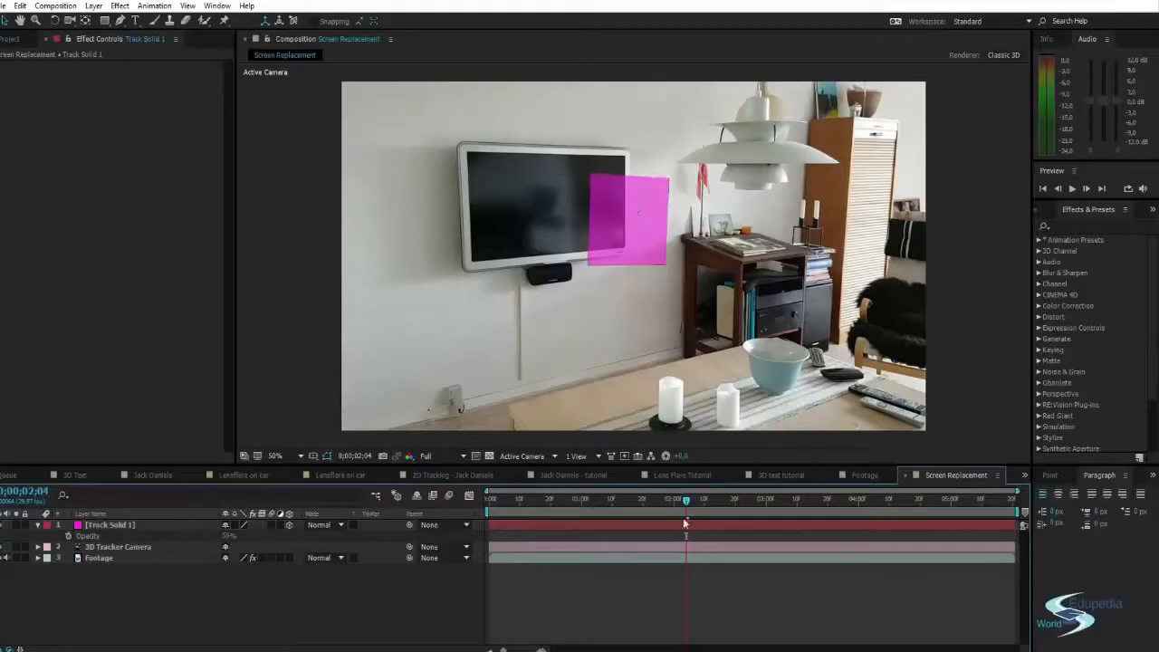
# Scrub through the whole composition and play it, examining how the magenta solid follows the wall and TV
pyautogui.moveTo(681, 499); pyautogui.dragTo(1028, 501)
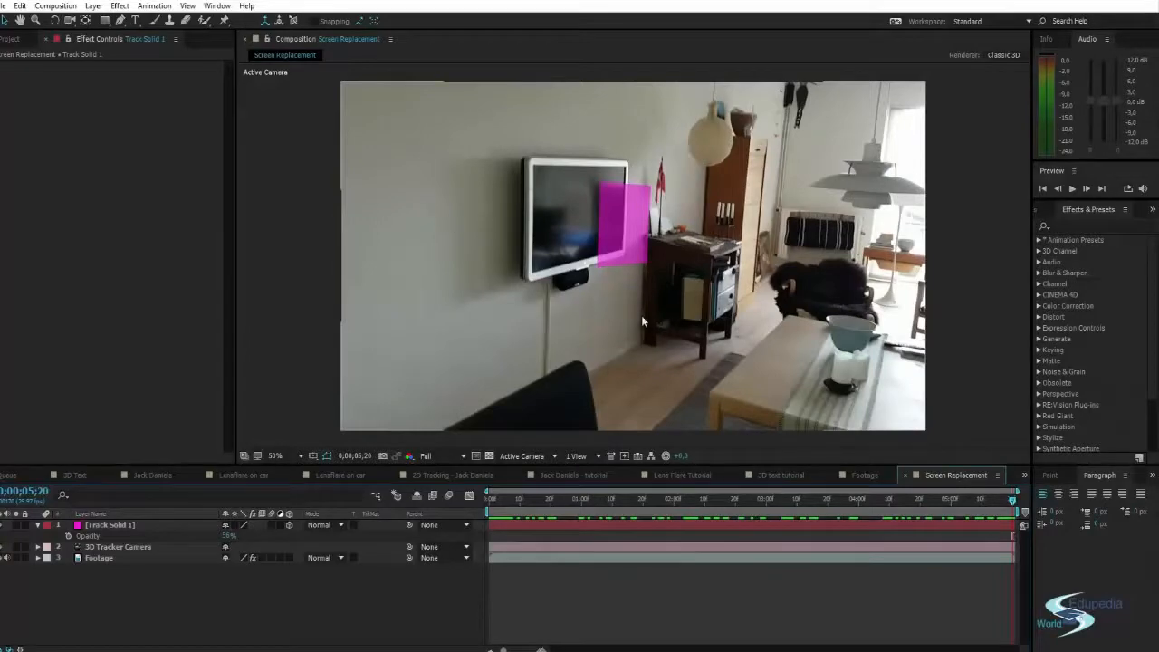
pyautogui.moveTo(493, 501); pyautogui.dragTo(1016, 533)
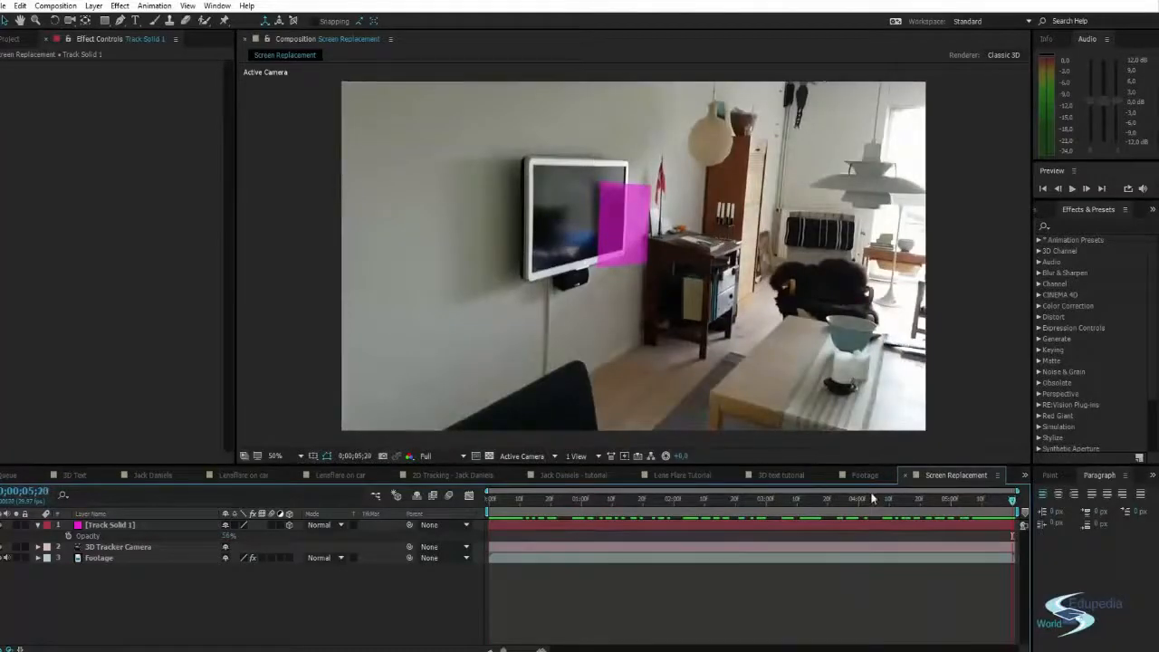
pyautogui.press('space')
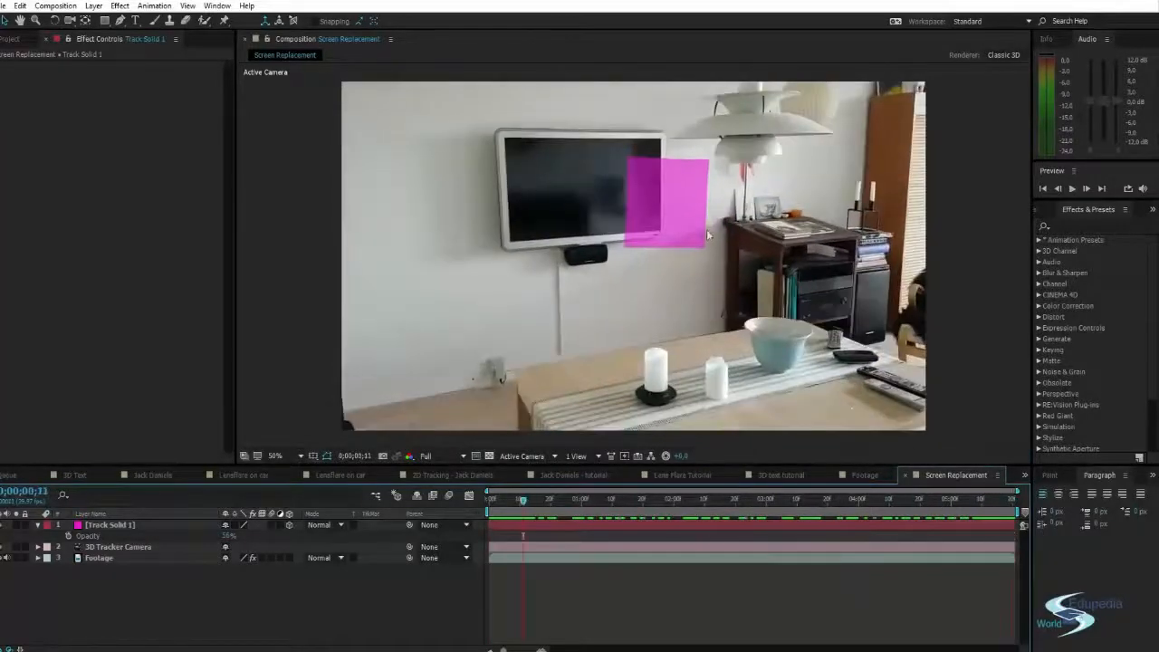
# Rename the Track Solid 1 layer as Screen
pyautogui.click(687, 183)
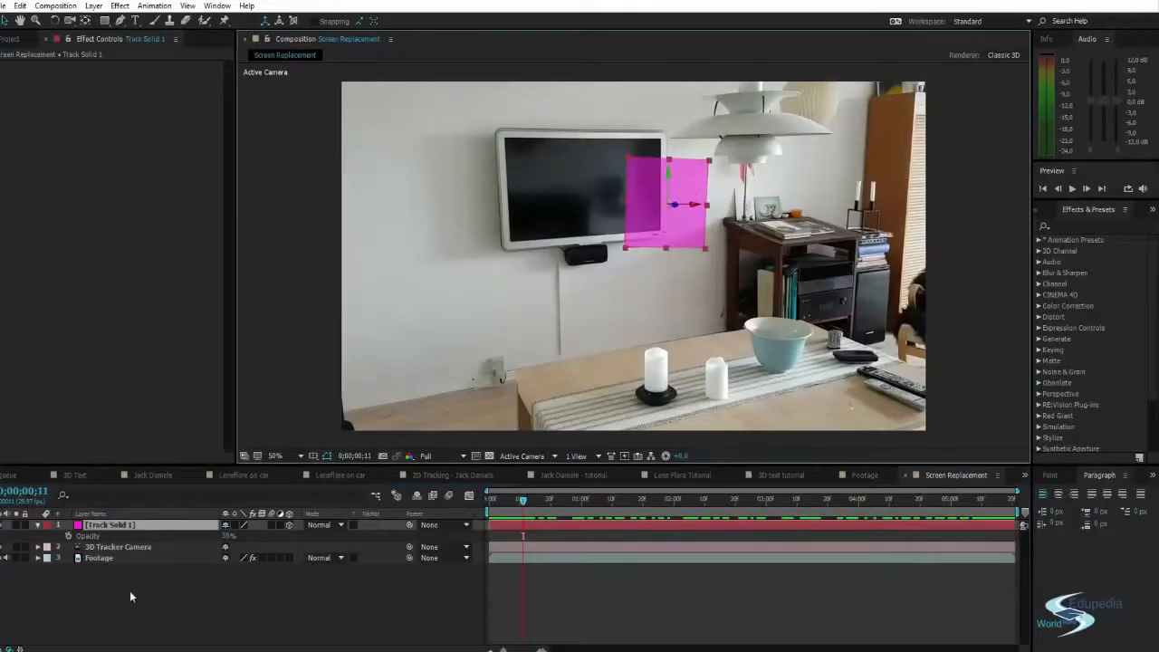
pyautogui.press('Return')
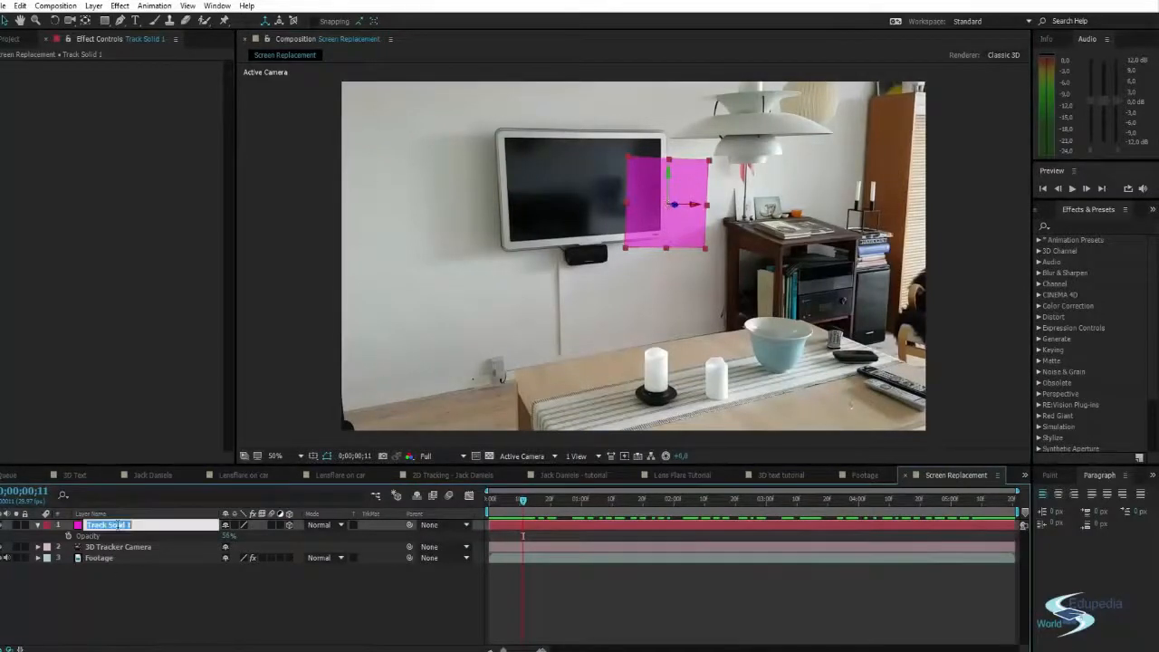
pyautogui.write('Screen')
pyautogui.press('Return')
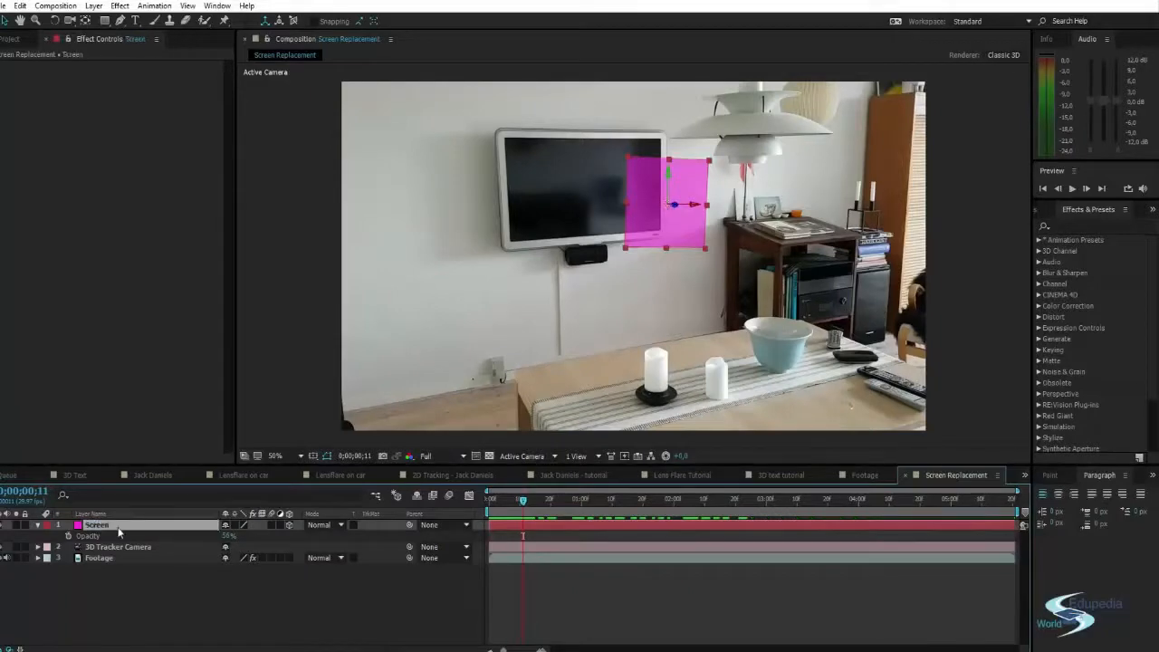
# In the solid's settings, name it Screen, set its width to 1920 px and lock the aspect ratio to 16:9
pyautogui.click(94, 6)
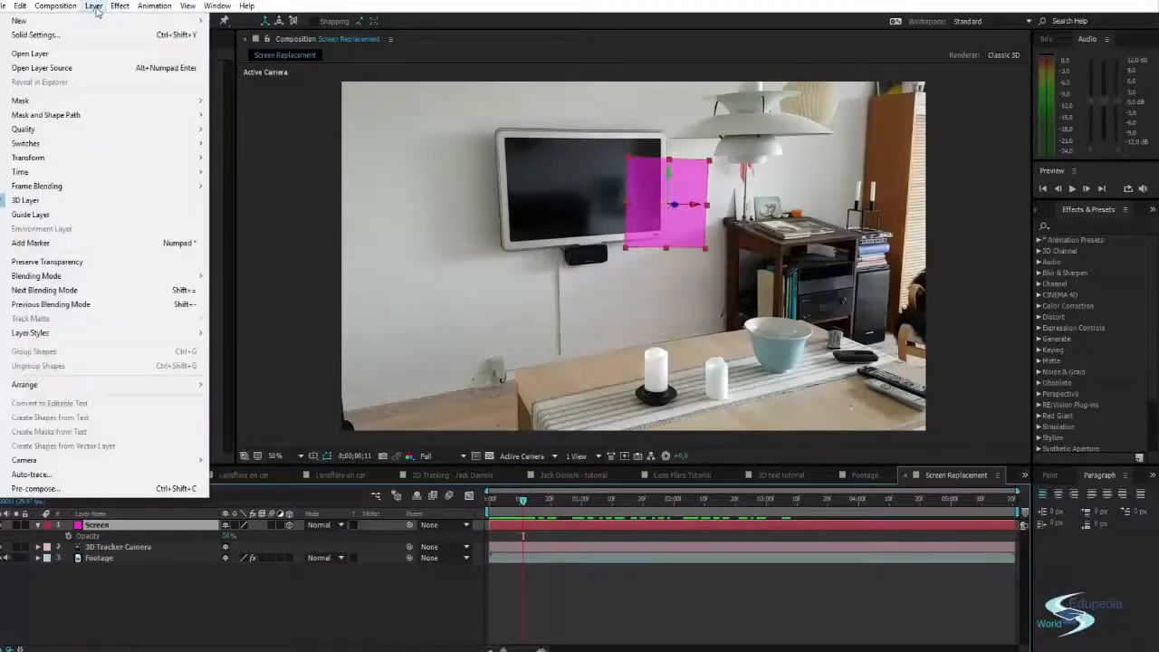
pyautogui.click(35, 35)
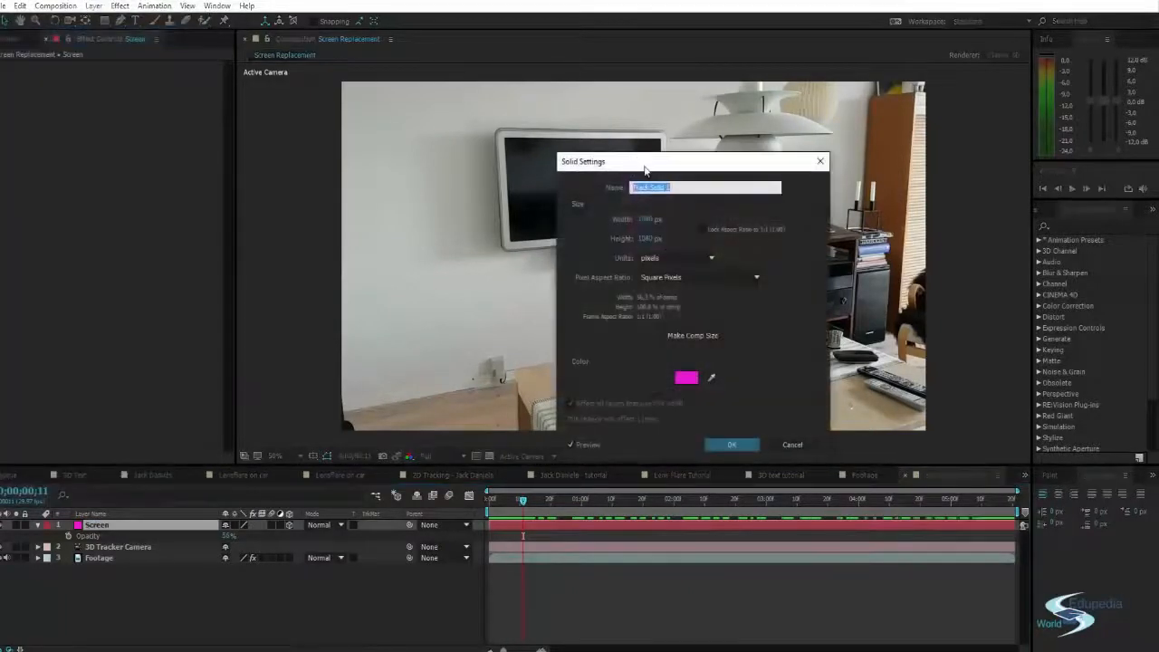
pyautogui.write('Screen')
pyautogui.moveTo(686, 175); pyautogui.dragTo(790, 288)
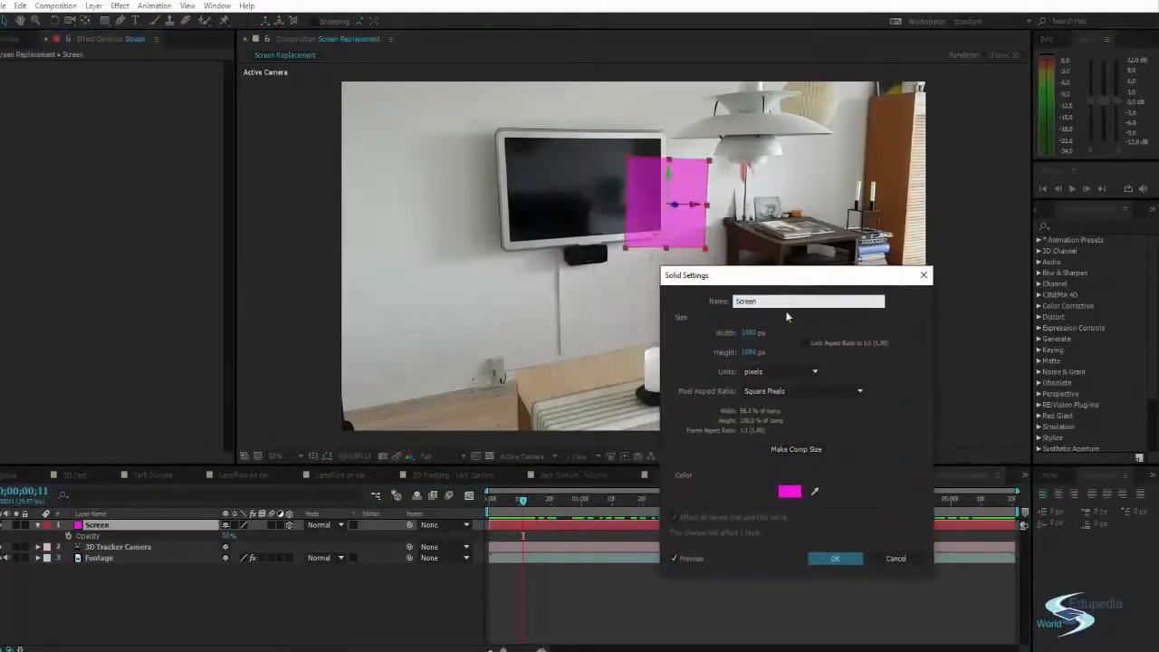
pyautogui.click(750, 333)
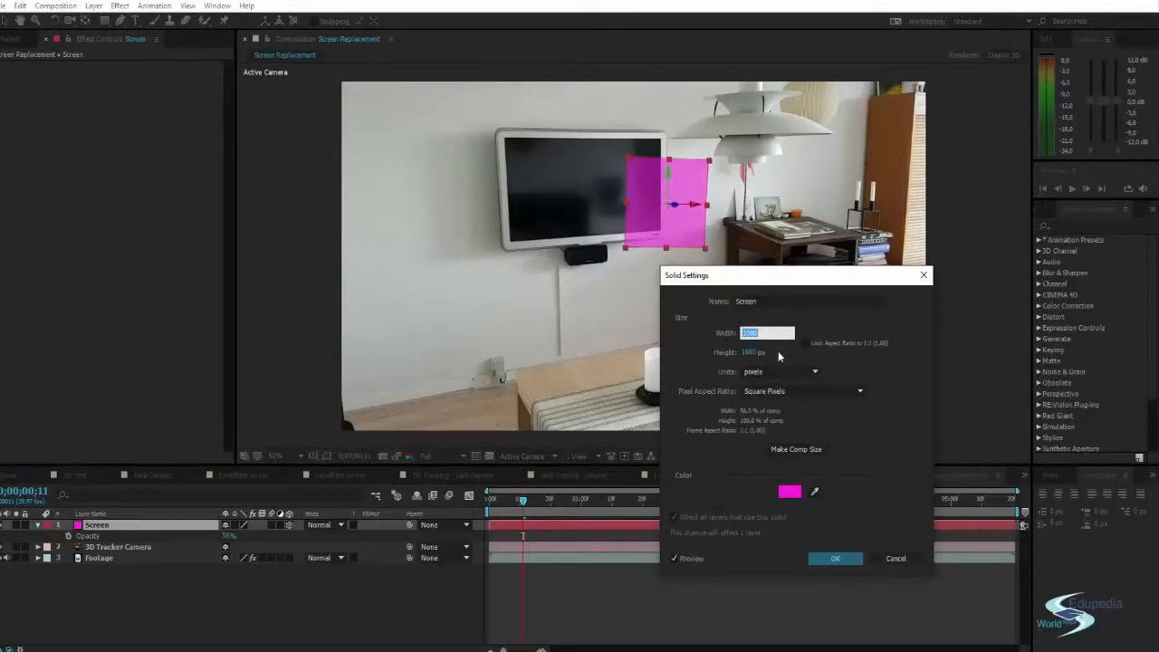
pyautogui.write('1920')
pyautogui.click(848, 319)
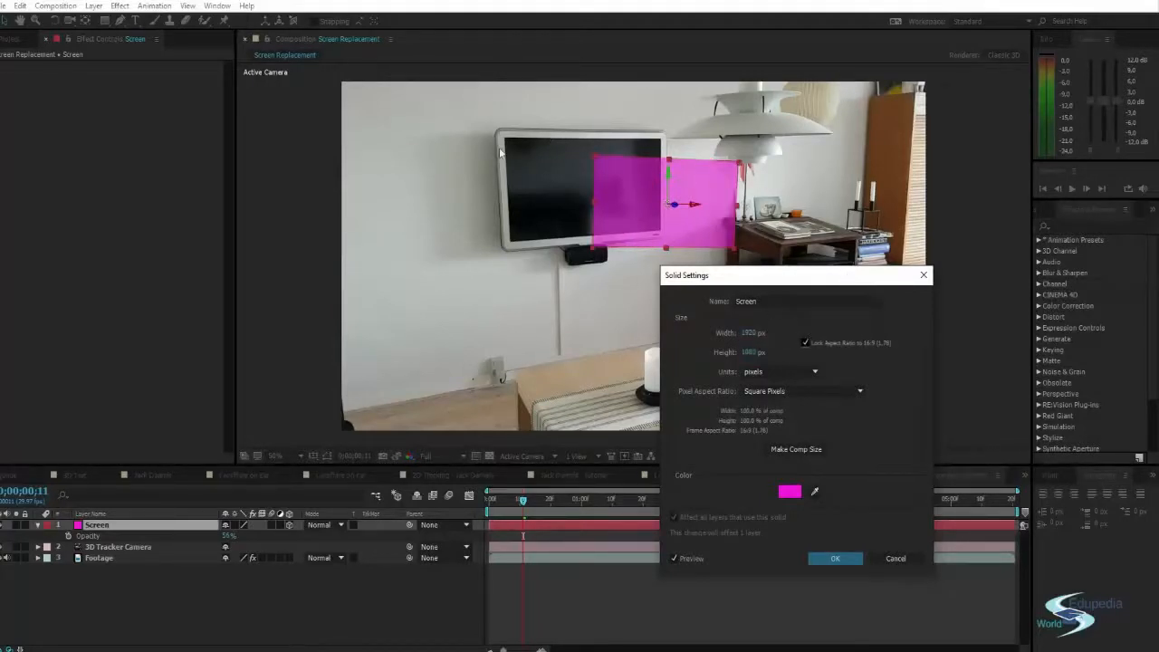
pyautogui.click(835, 559)
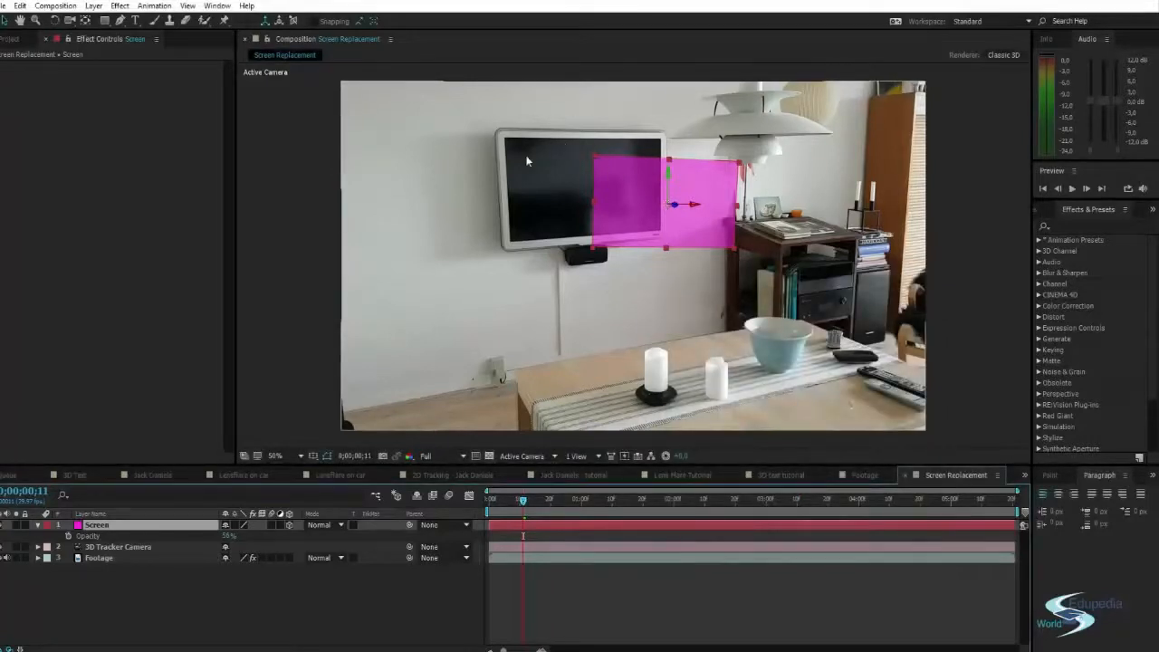
# Try moving the Screen solid along its horizontal and vertical axes to cover the TV's display
pyautogui.click(298, 255)
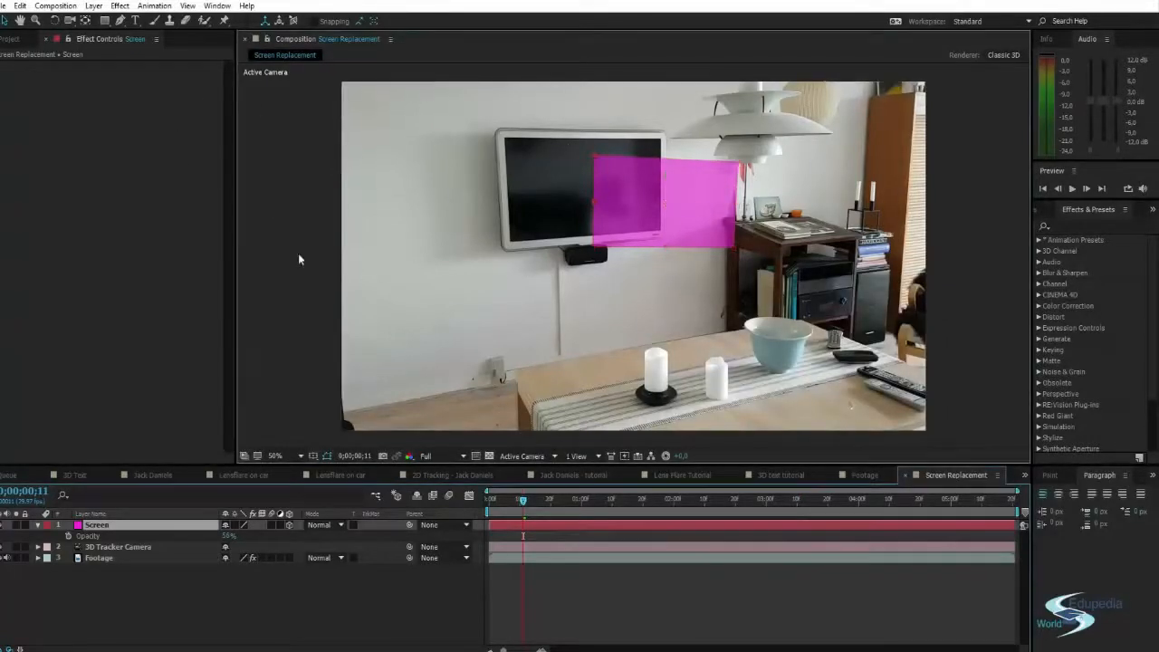
pyautogui.click(660, 195)
pyautogui.scroll(1, 625, 195)
pyautogui.scroll(-1, 625, 194)
pyautogui.moveTo(625, 194); pyautogui.dragTo(702, 143)
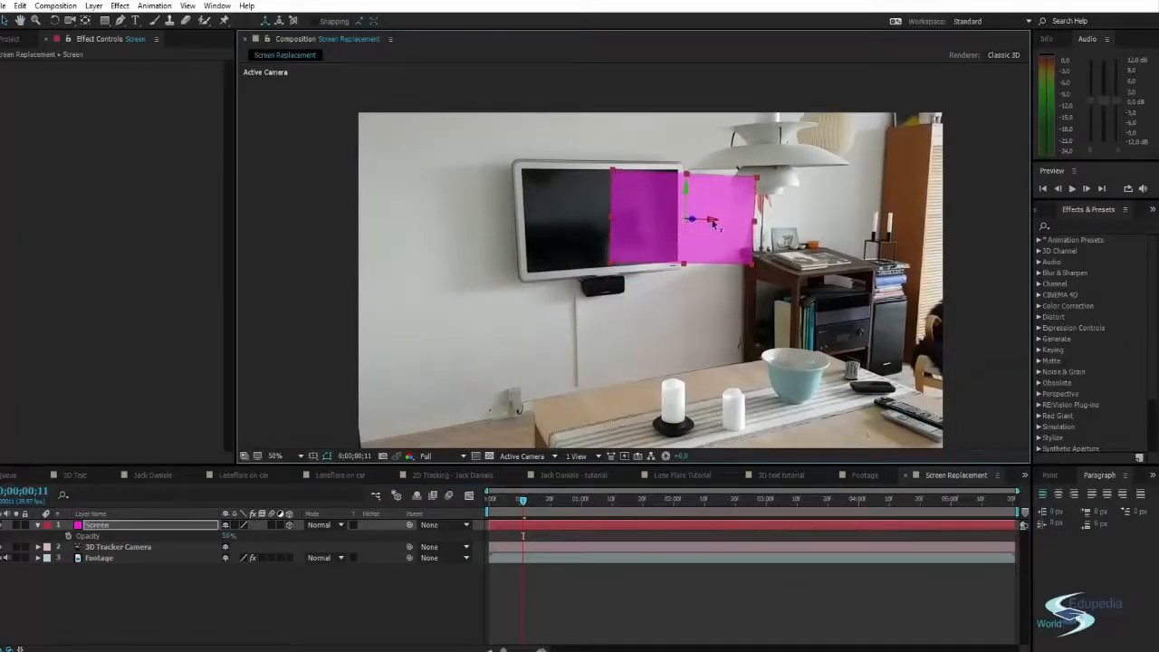
pyautogui.moveTo(715, 225); pyautogui.dragTo(505, 219)
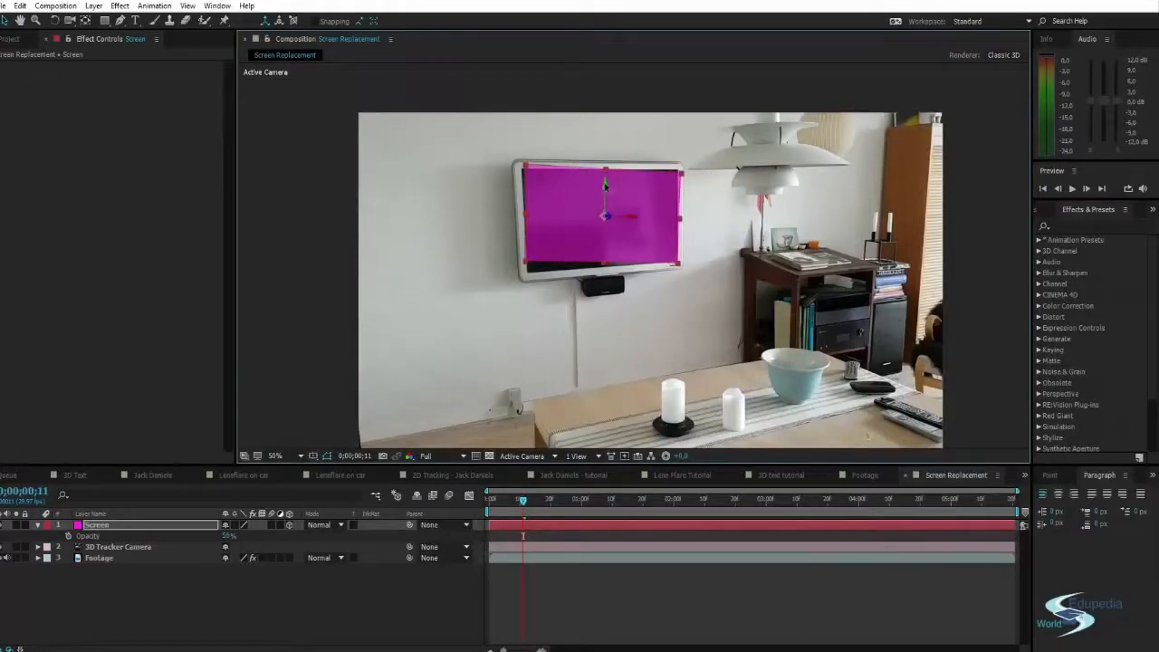
pyautogui.moveTo(605, 186); pyautogui.dragTo(603, 193)
pyautogui.press('w')
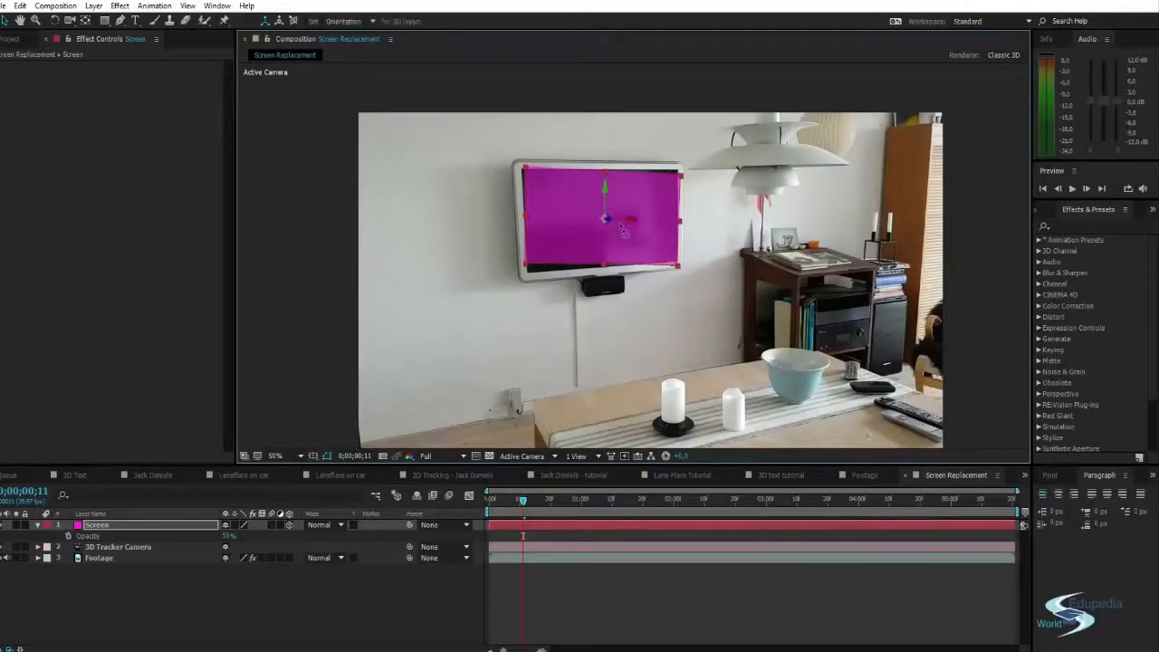
pyautogui.scroll(4, 623, 231)
pyautogui.scroll(-2, 611, 214)
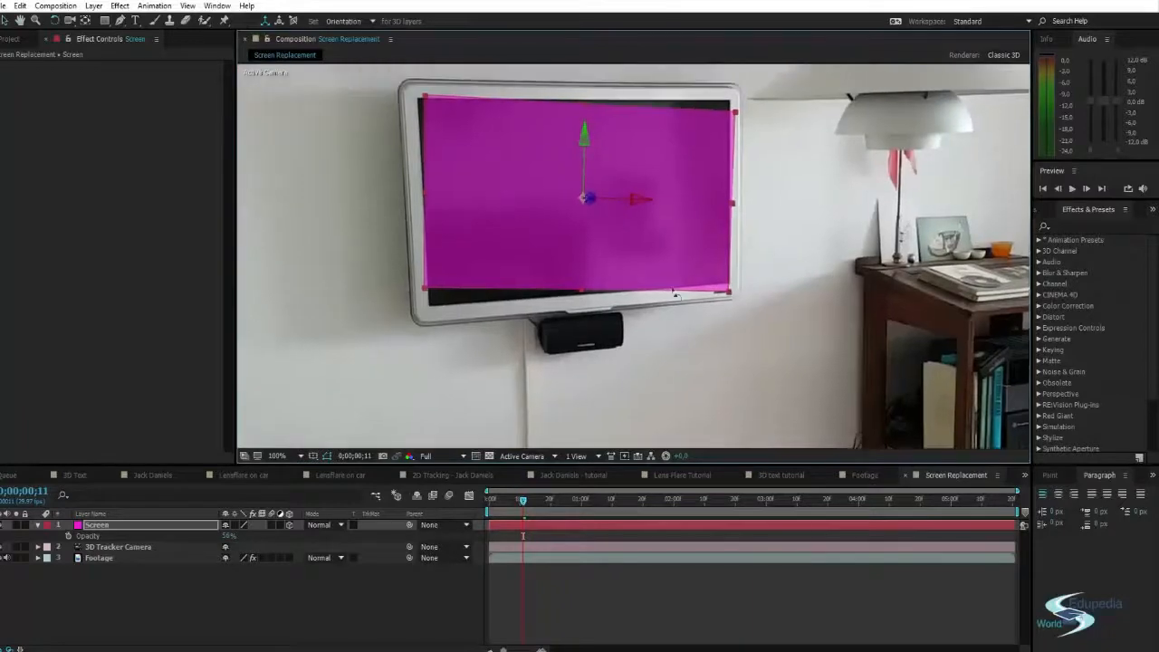
pyautogui.scroll(-1, 598, 440)
# Try shifting the Screen solid along its depth axis at the end of the composition to line up with the TV
pyautogui.moveTo(523, 500); pyautogui.dragTo(1013, 500)
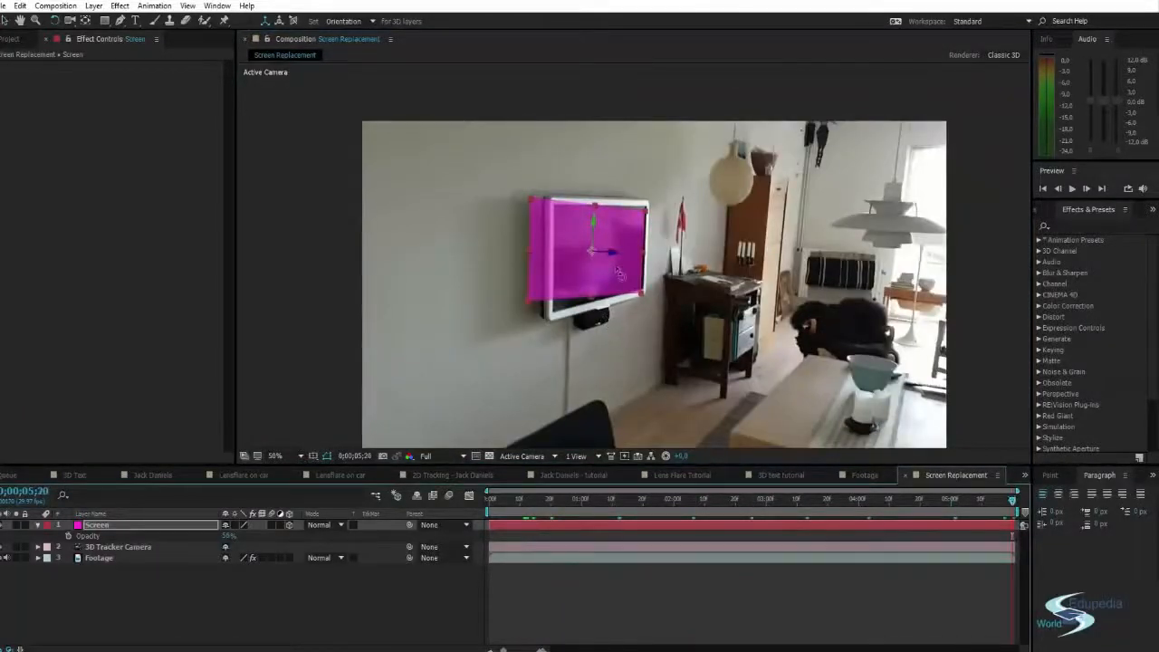
pyautogui.press('v')
pyautogui.moveTo(613, 252); pyautogui.dragTo(674, 267)
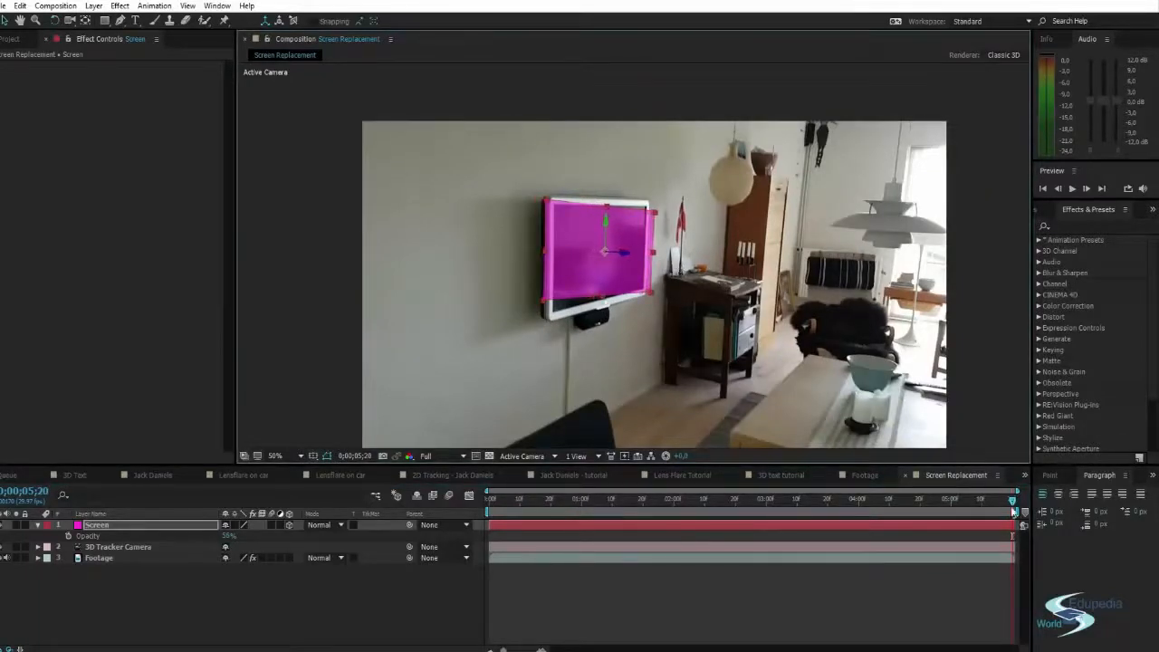
pyautogui.moveTo(1013, 500); pyautogui.dragTo(761, 500)
pyautogui.press('space')
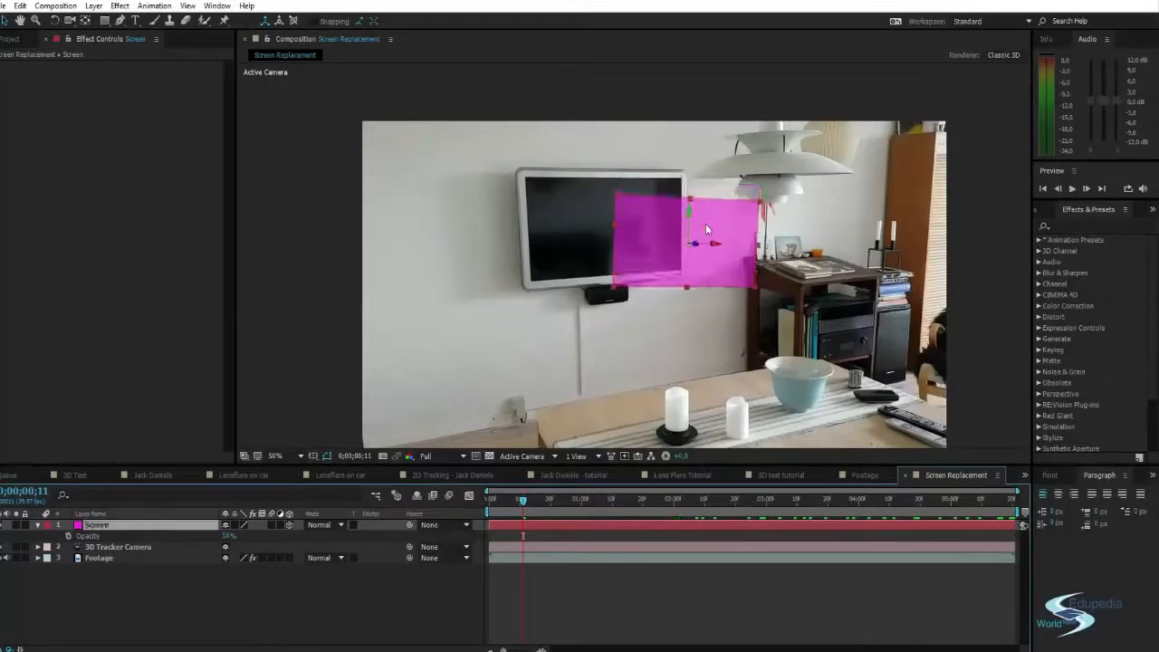
# At frame 0;00;00;11, rotate the Screen solid about its 3D axes so its edges run parallel to the TV's edges
pyautogui.press('w')
pyautogui.press('.')
pyautogui.press('.')
pyautogui.moveTo(751, 242); pyautogui.dragTo(895, 243)
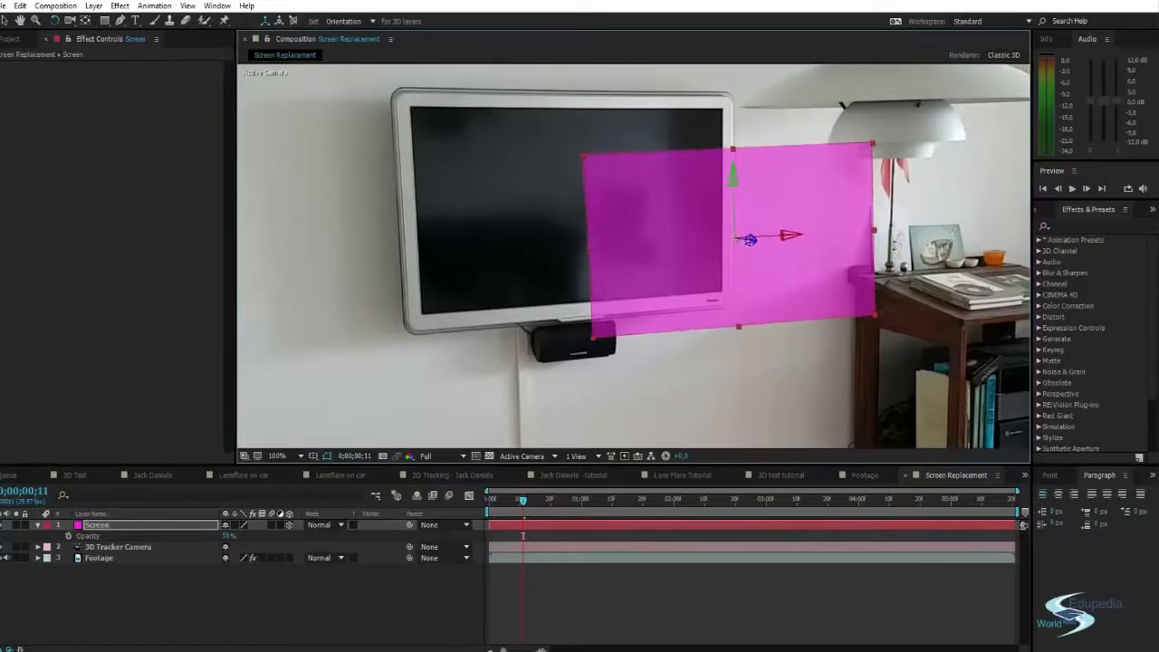
pyautogui.moveTo(777, 238); pyautogui.dragTo(772, 238)
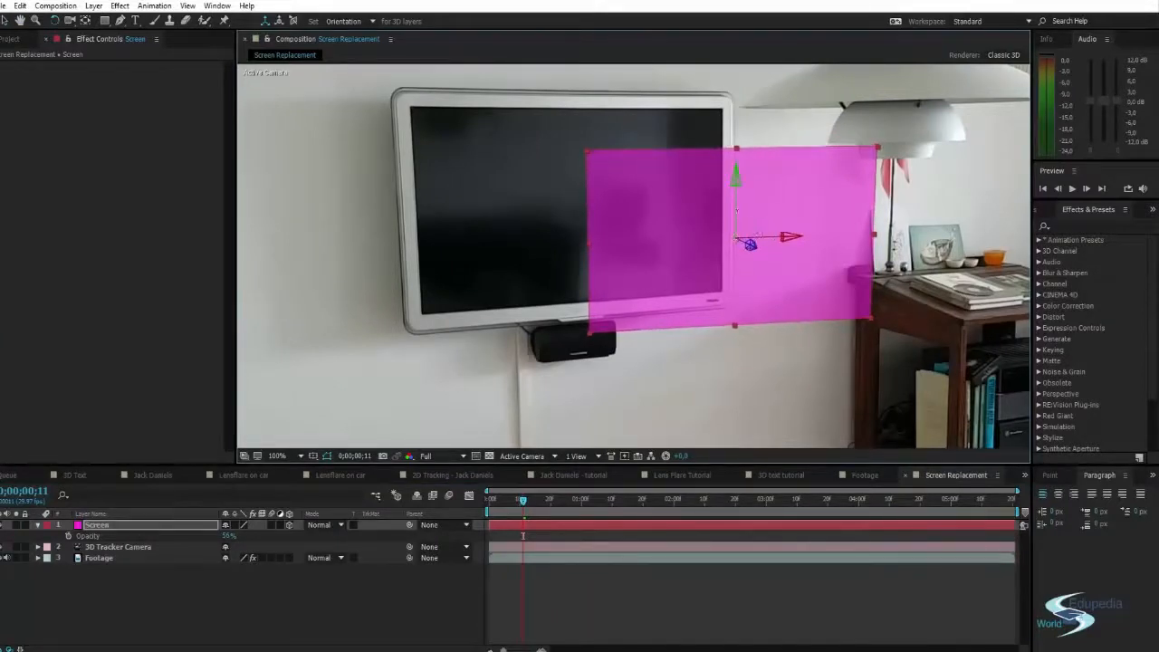
pyautogui.moveTo(737, 210); pyautogui.dragTo(770, 236)
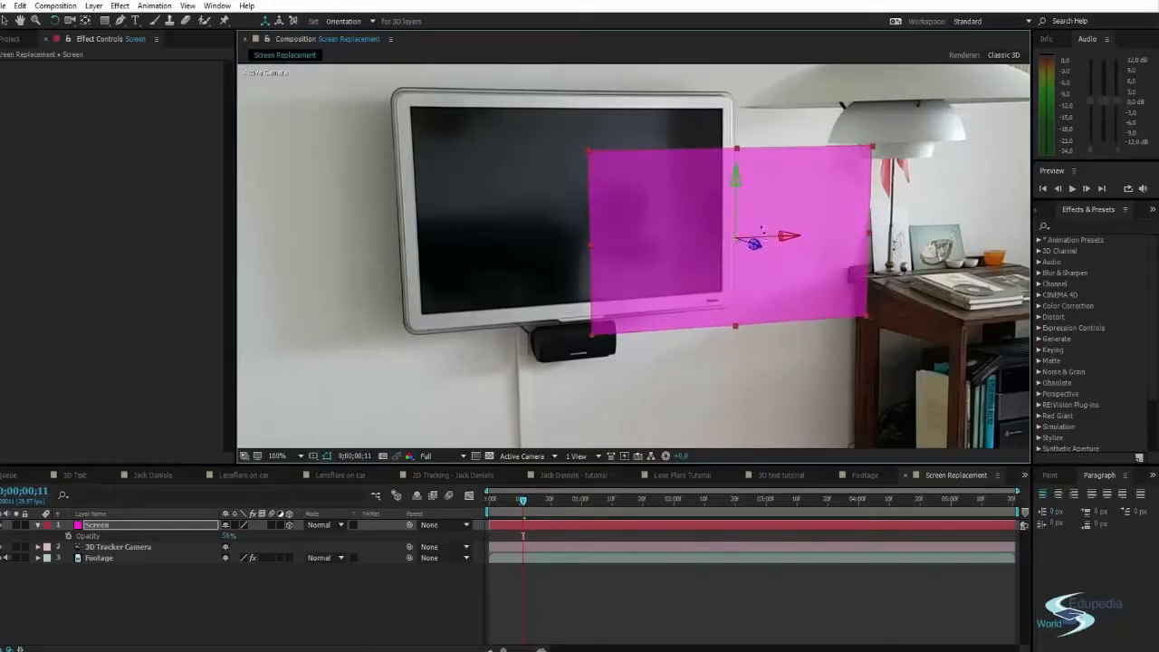
pyautogui.scroll(2, 745, 206)
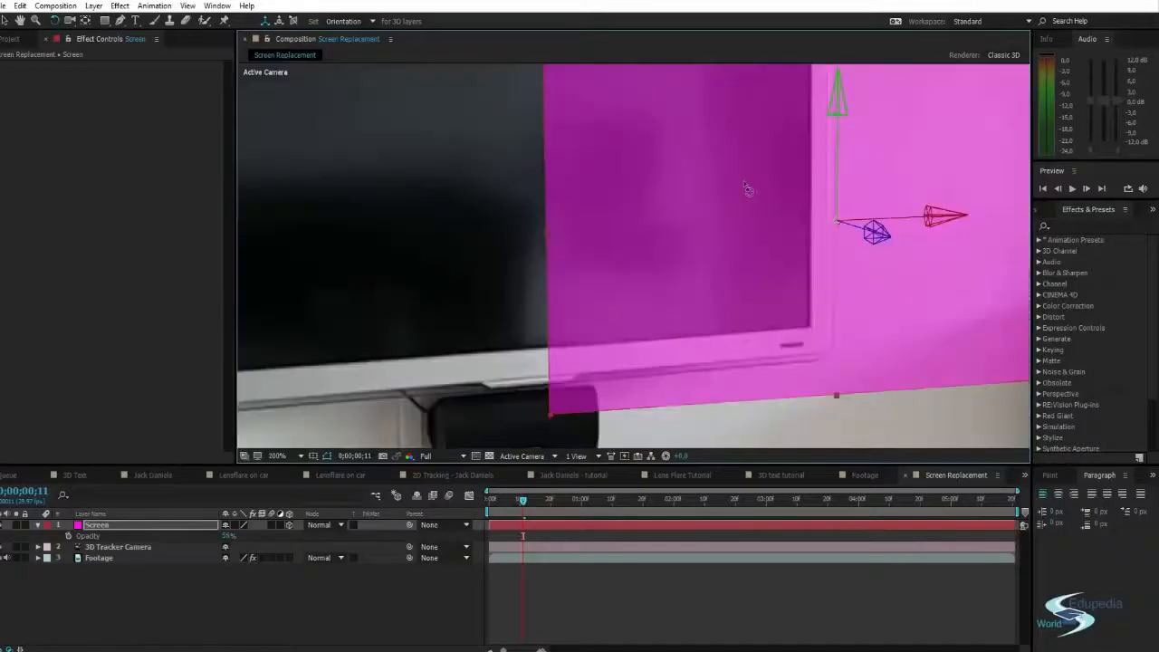
pyautogui.moveTo(794, 187); pyautogui.dragTo(662, 274)
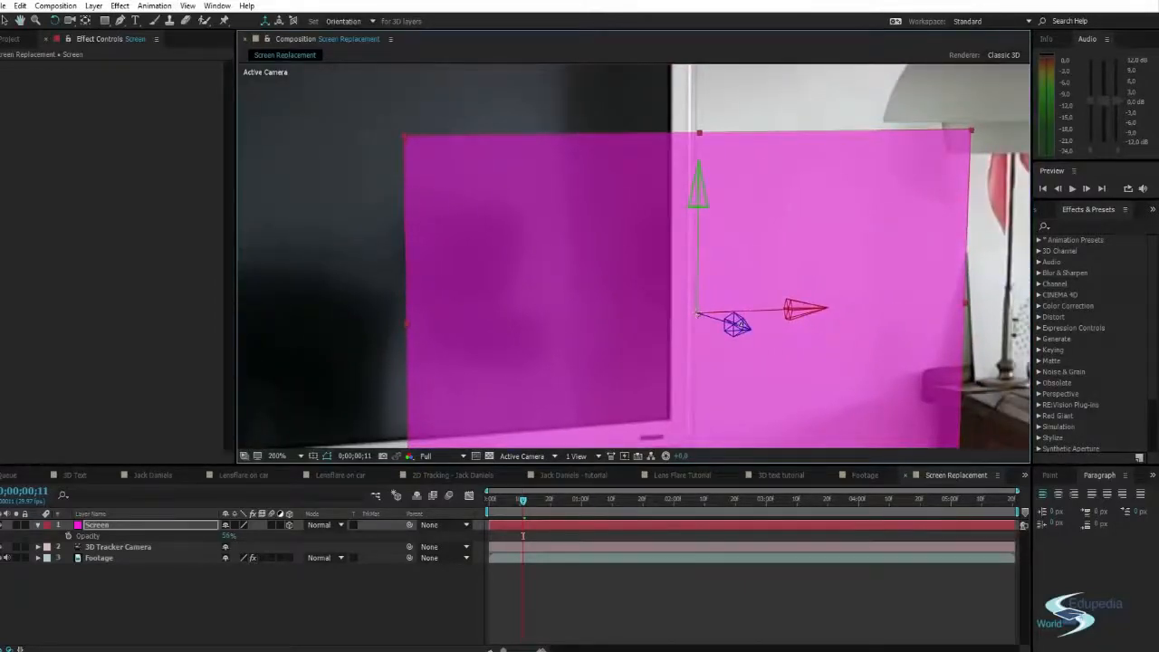
pyautogui.scroll(-2, 698, 168)
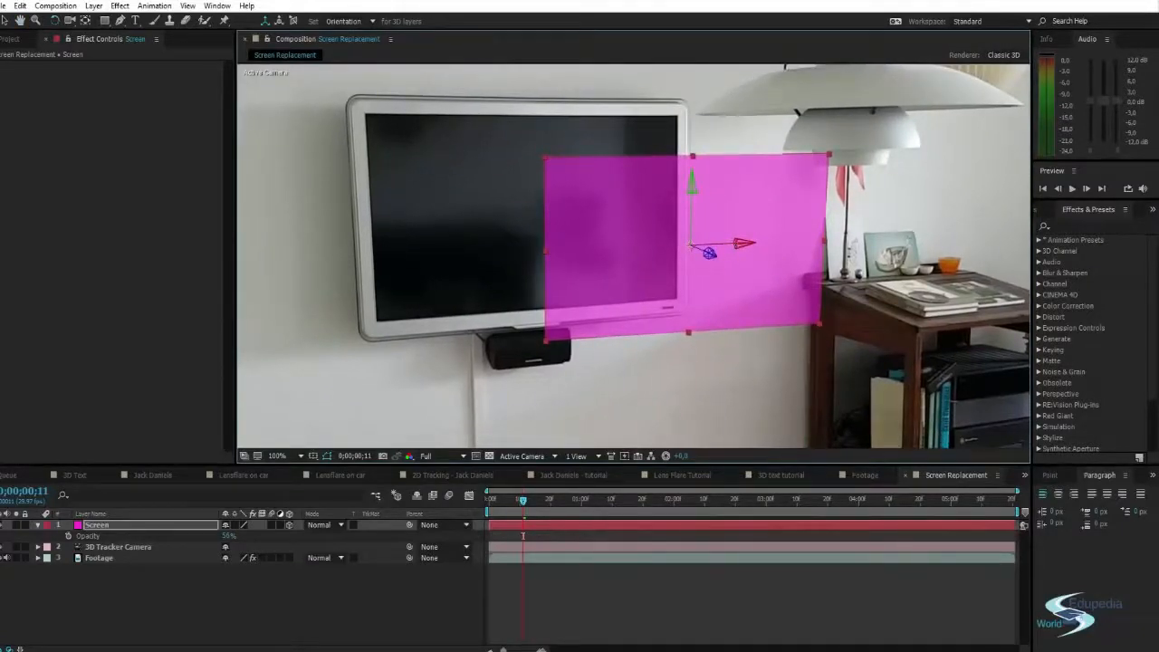
pyautogui.moveTo(744, 242); pyautogui.dragTo(744, 238)
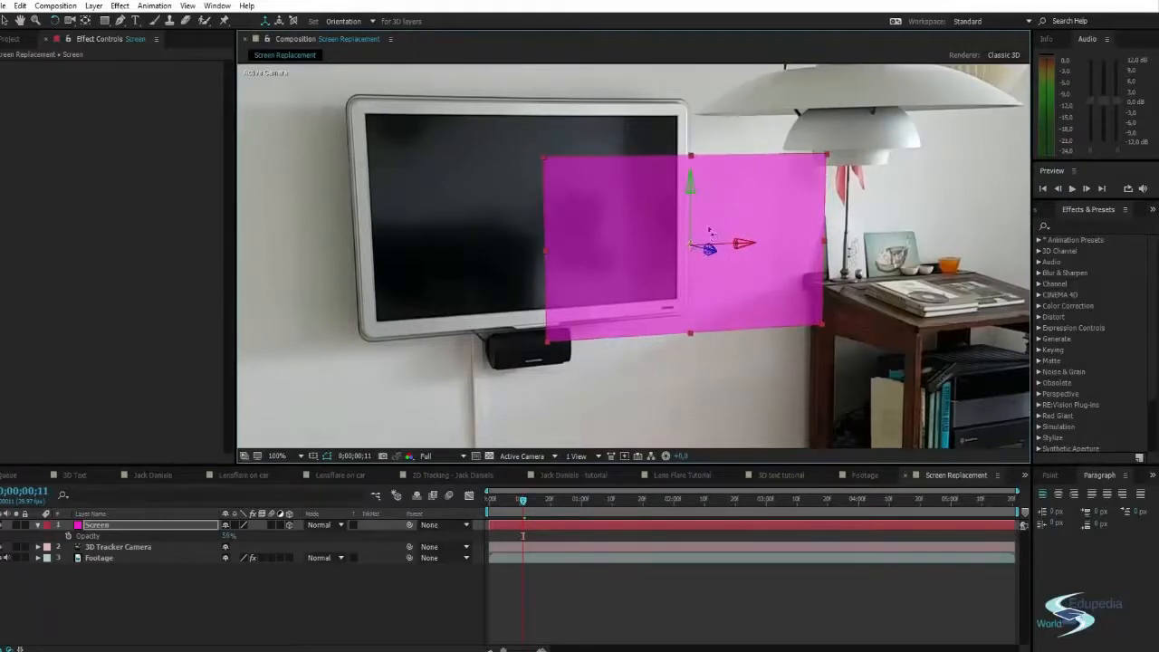
# Fine-tune the Screen solid's rotation so its perspective matches the slant of the TV frame
pyautogui.scroll(4, 711, 232)
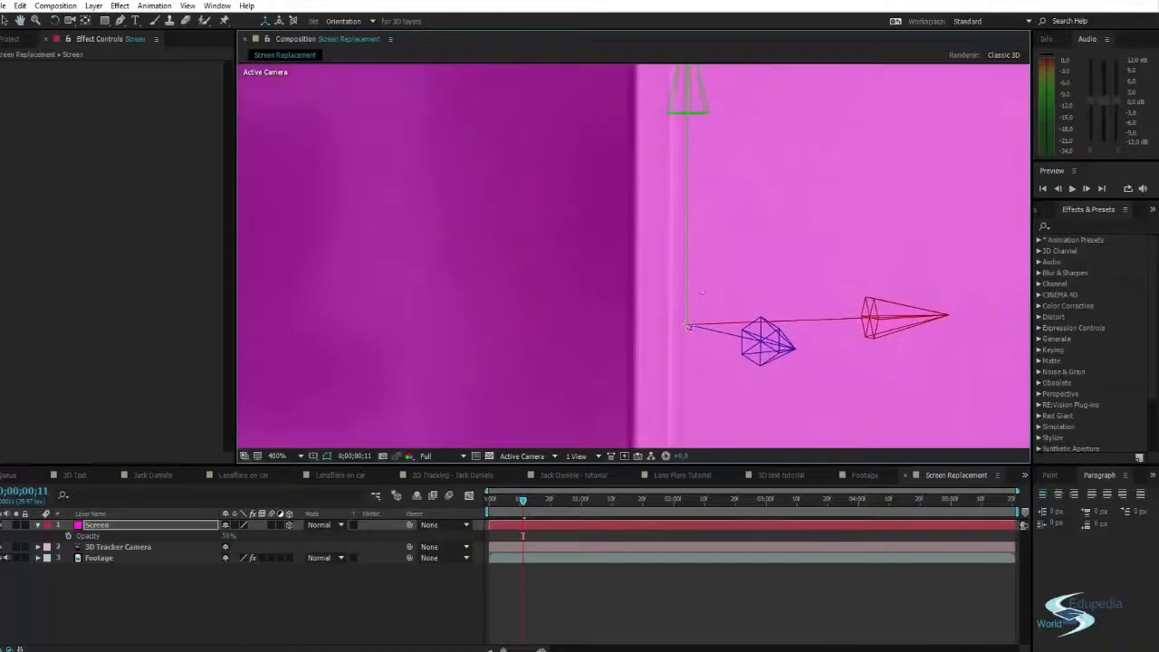
pyautogui.scroll(-1, 702, 293)
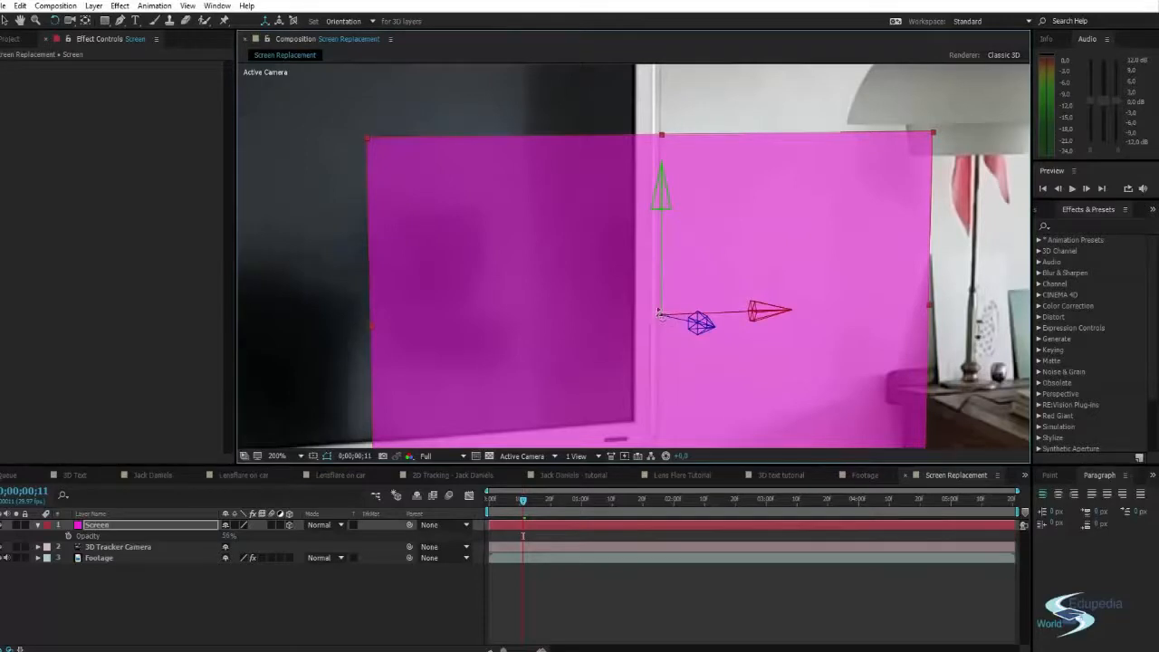
pyautogui.moveTo(663, 316); pyautogui.dragTo(691, 136)
pyautogui.scroll(-1, 595, 306)
pyautogui.moveTo(654, 245); pyautogui.dragTo(656, 254)
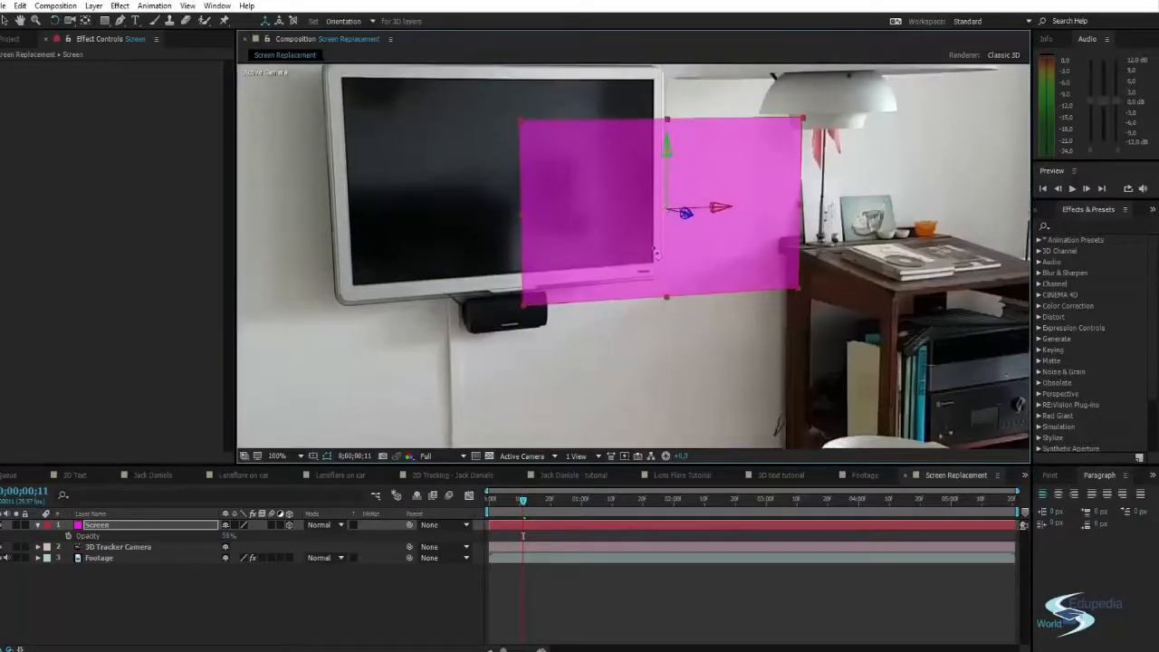
pyautogui.moveTo(705, 209)
pyautogui.mouseDown()
pyautogui.moveTo(707, 230)
pyautogui.moveTo(692, 214)
pyautogui.mouseUp()
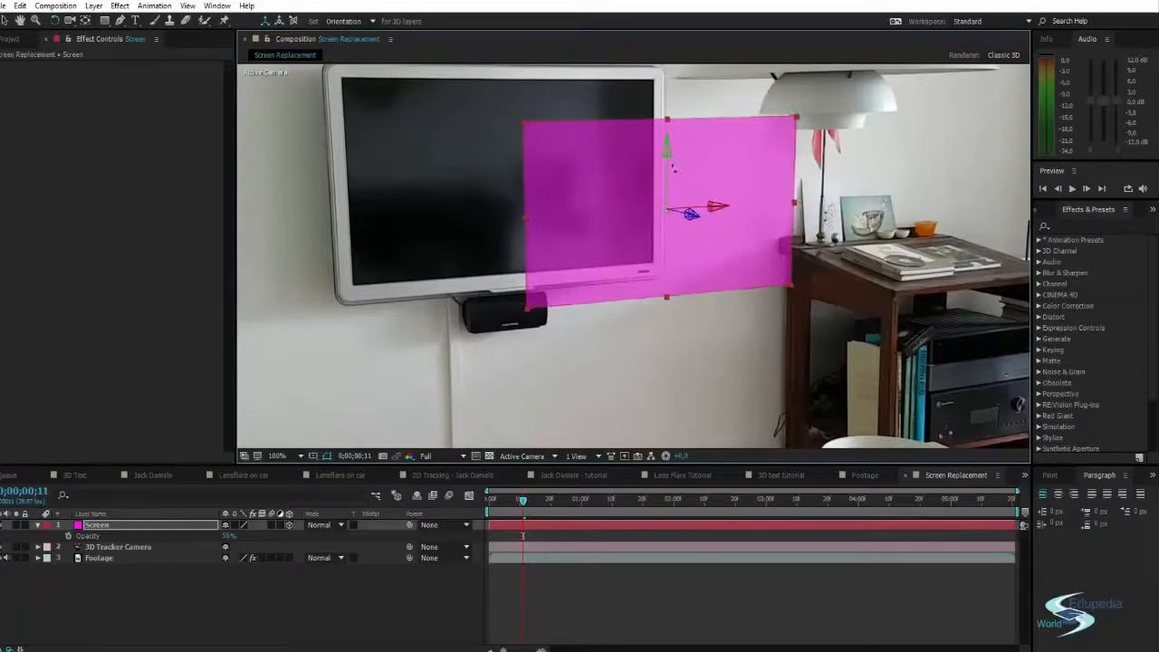
pyautogui.scroll(-1, 660, 171)
pyautogui.moveTo(594, 224); pyautogui.dragTo(690, 223)
pyautogui.scroll(1, 638, 218)
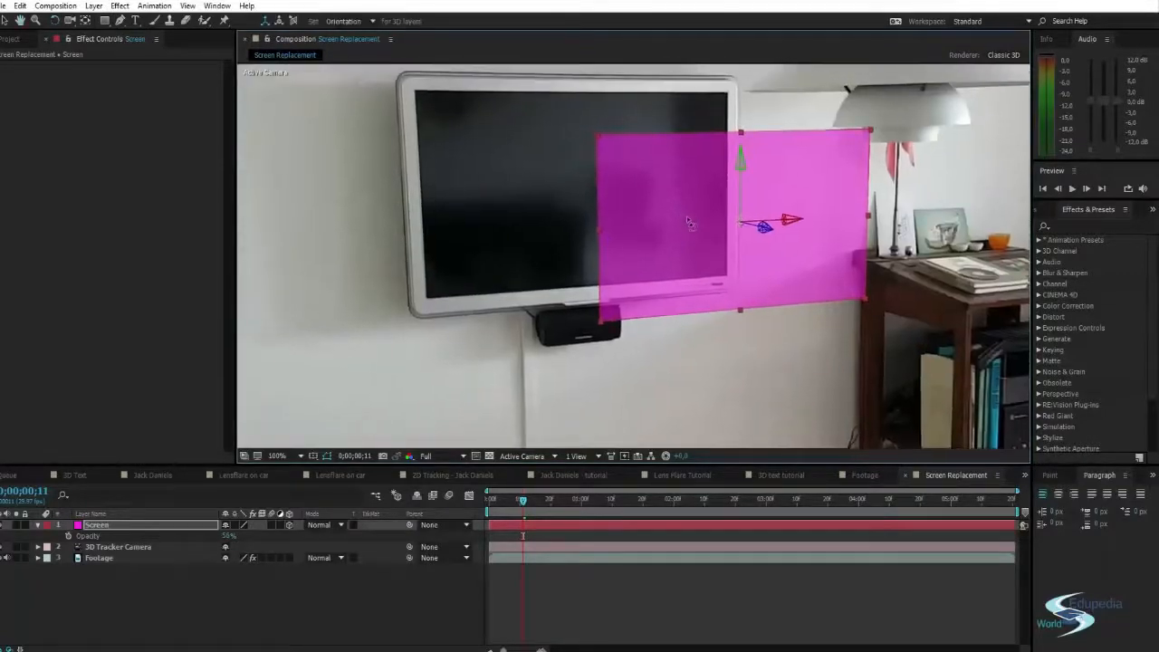
# Move the Screen solid sideways and up onto the TV's display, and slightly correct its rotation to align the edges
pyautogui.press('v')
pyautogui.moveTo(789, 216); pyautogui.dragTo(226, 248)
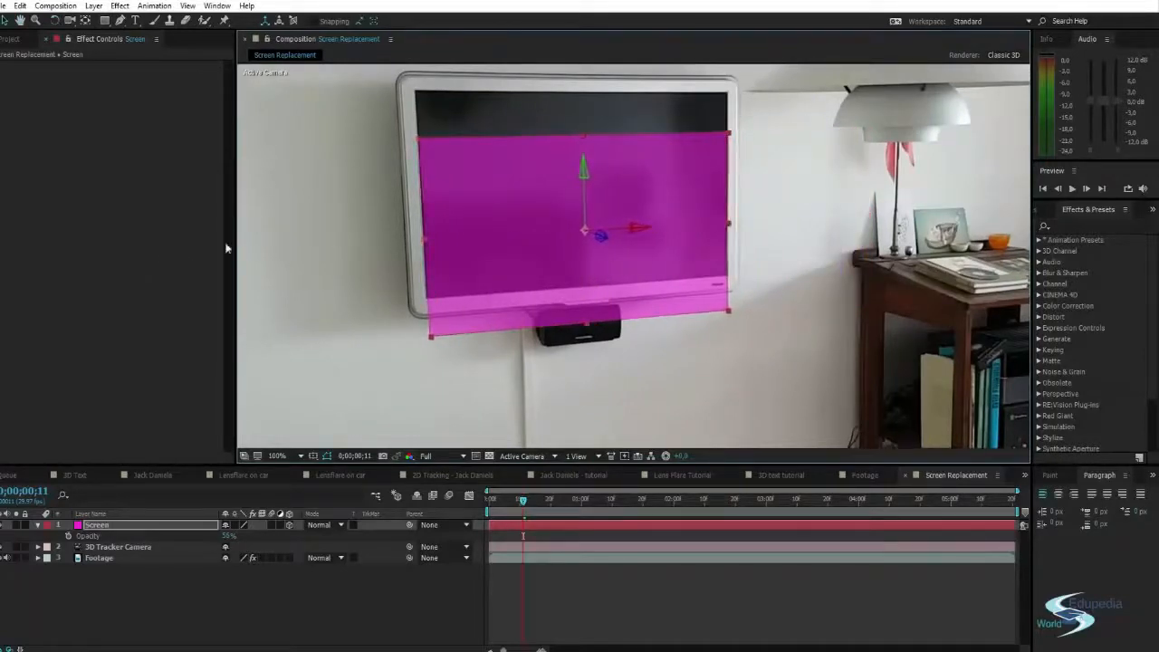
pyautogui.moveTo(582, 172); pyautogui.dragTo(582, 136)
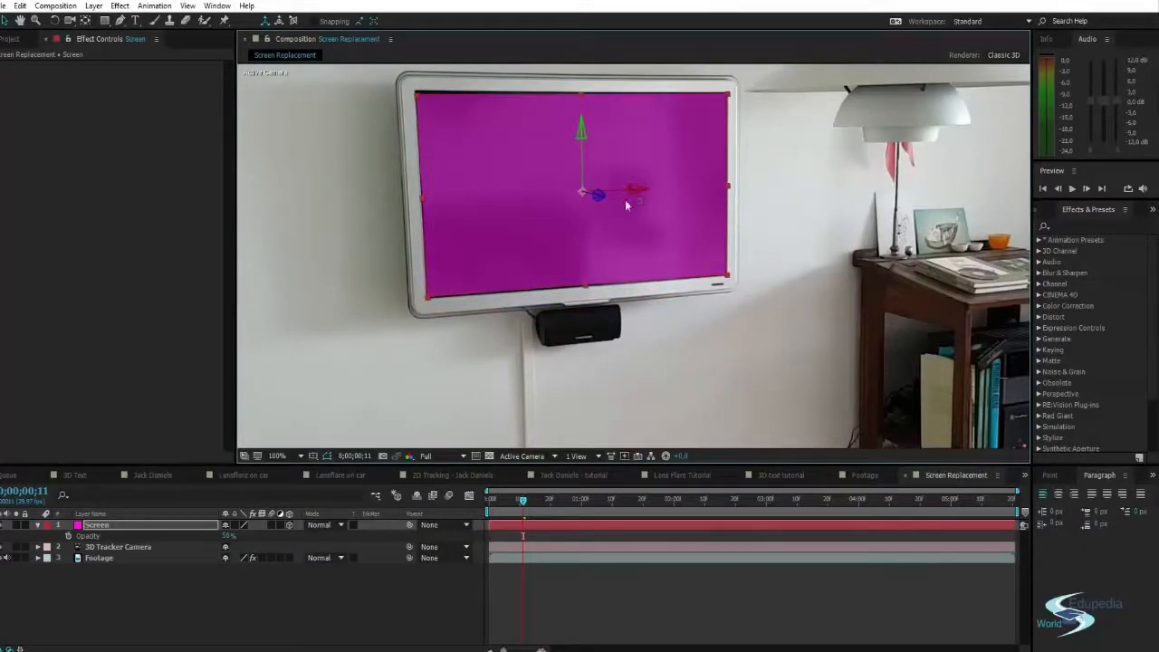
pyautogui.press('w')
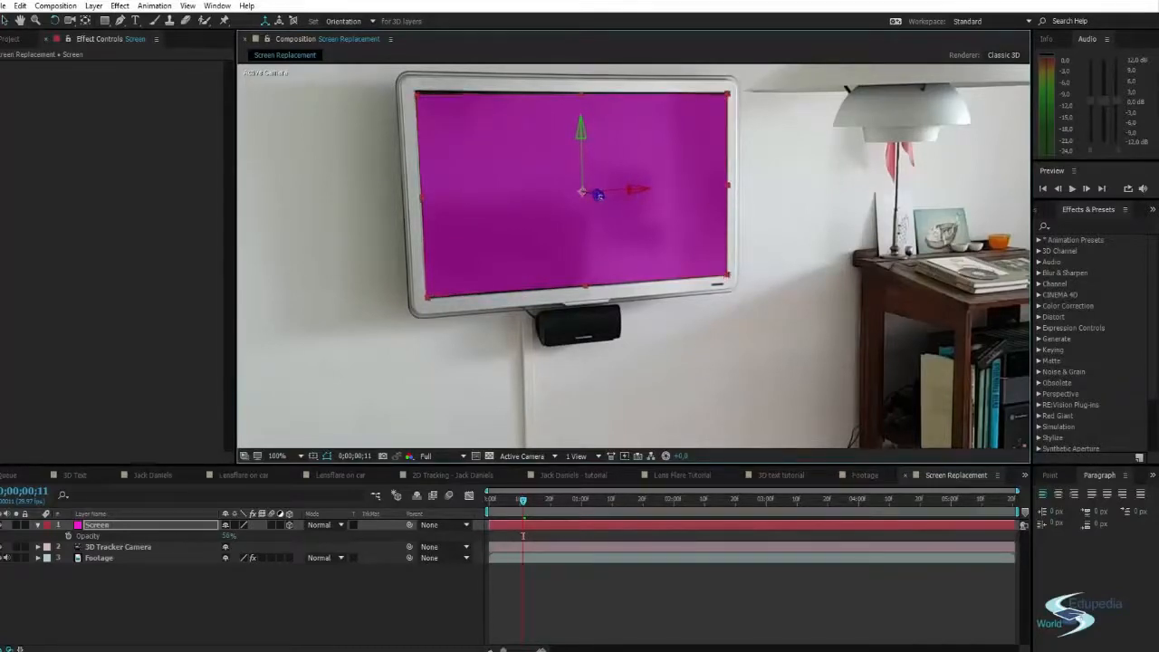
pyautogui.moveTo(599, 196); pyautogui.dragTo(599, 196)
pyautogui.moveTo(600, 195); pyautogui.dragTo(599, 196)
# Scale the Screen layer down to 99% so it fits inside the TV frame
pyautogui.press('s')
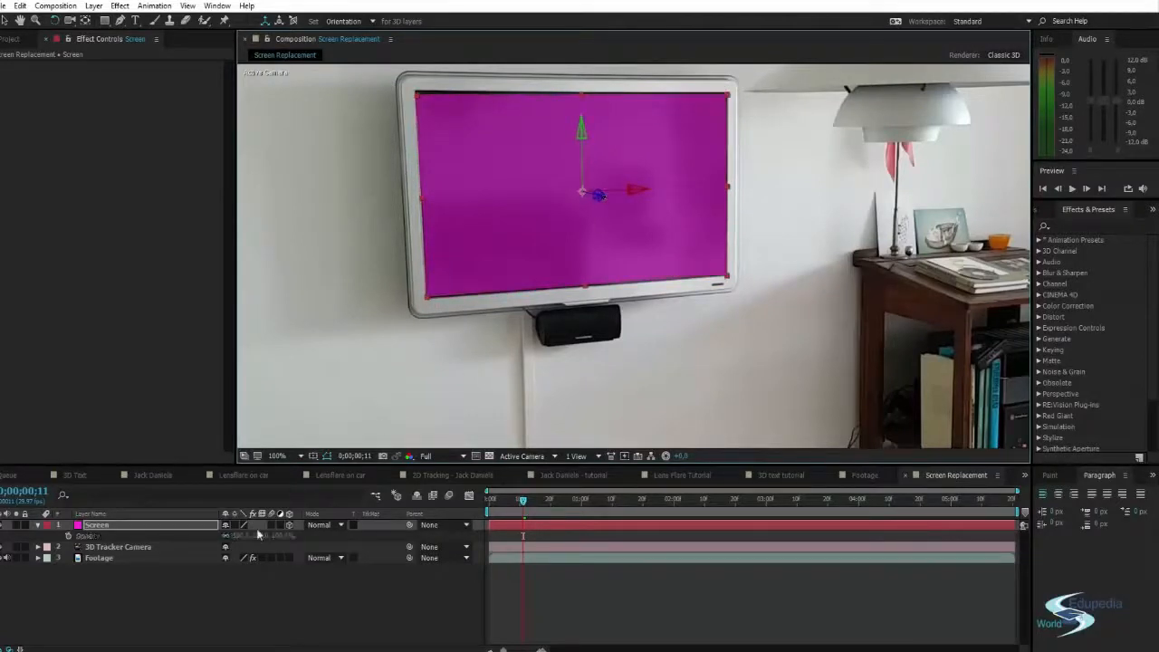
pyautogui.moveTo(242, 536); pyautogui.dragTo(237, 535)
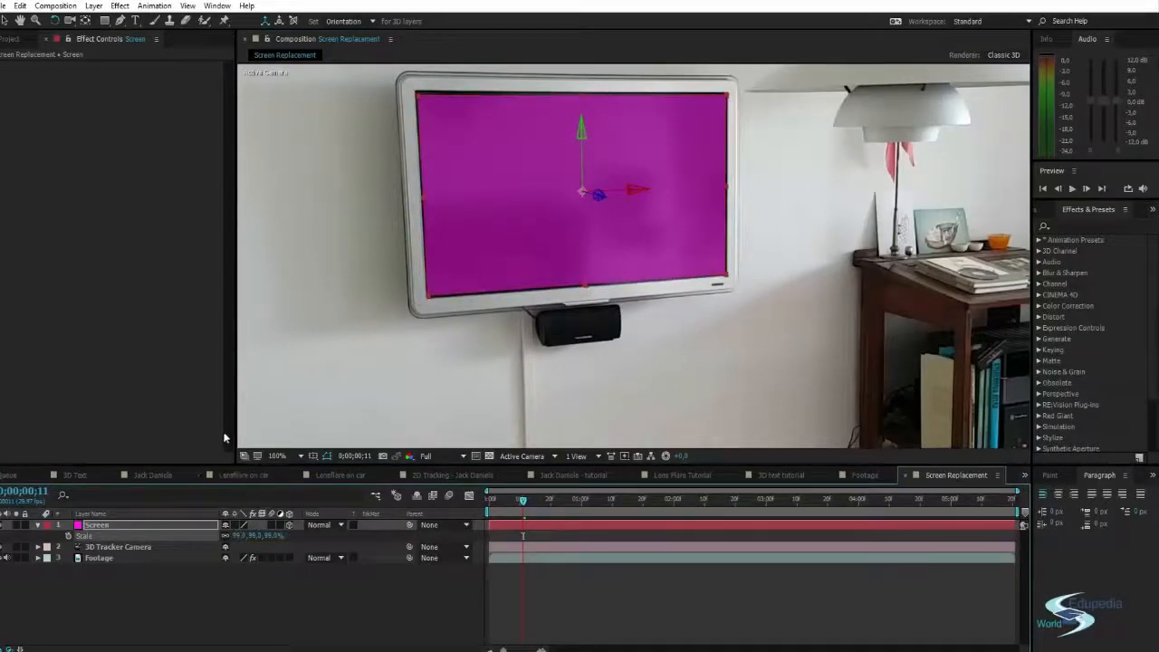
pyautogui.press('v')
pyautogui.click(321, 293)
# Examine how the Screen solid fits the TV up close and at the end of the composition, keeping the Screen layer selected
pyautogui.scroll(-1, 558, 226)
pyautogui.moveTo(540, 208); pyautogui.dragTo(585, 239)
pyautogui.scroll(1, 638, 180)
pyautogui.click(105, 527)
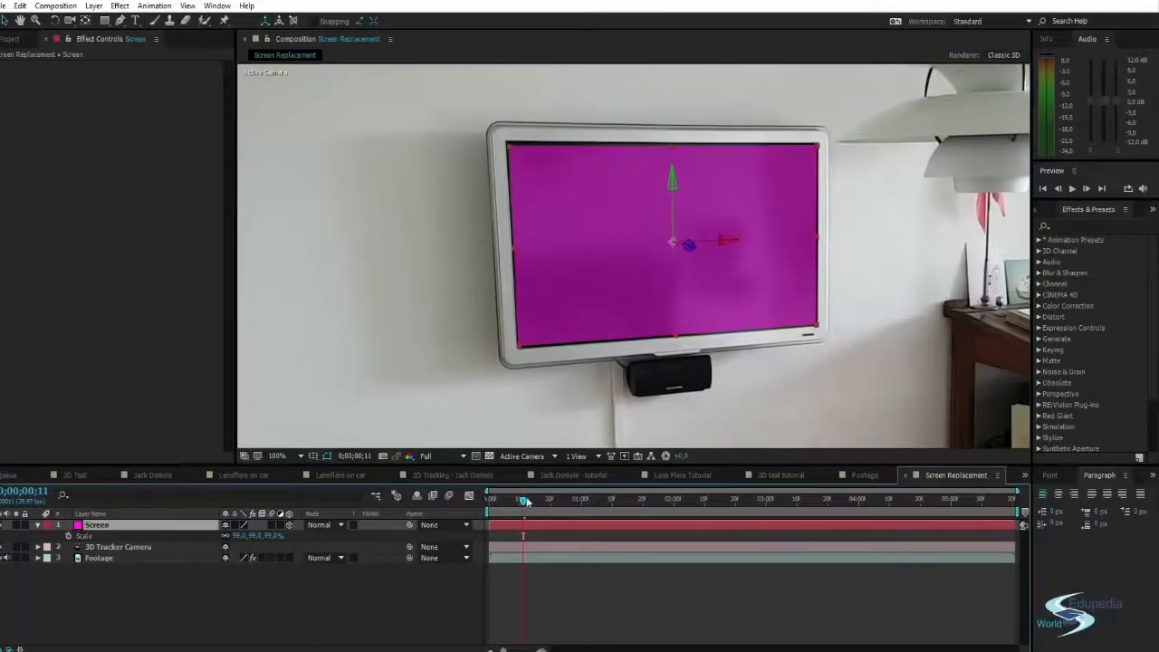
pyautogui.click(764, 377)
pyautogui.scroll(-1, 547, 300)
pyautogui.moveTo(549, 297); pyautogui.dragTo(541, 278)
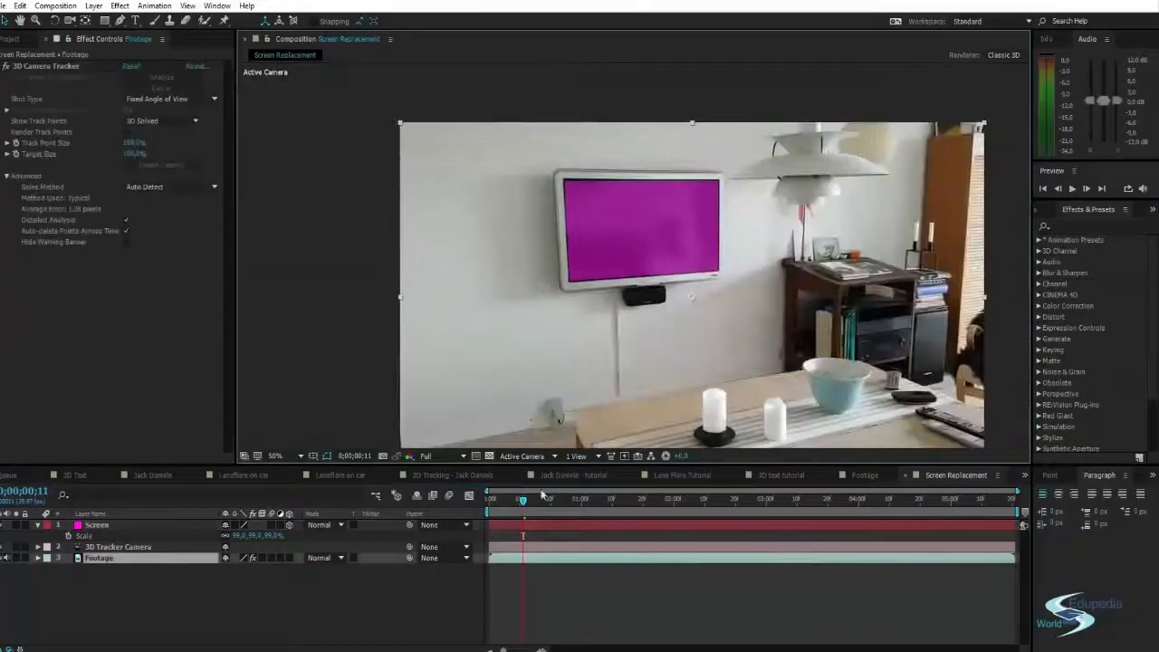
pyautogui.moveTo(523, 501); pyautogui.dragTo(1012, 499)
pyautogui.scroll(2, 679, 222)
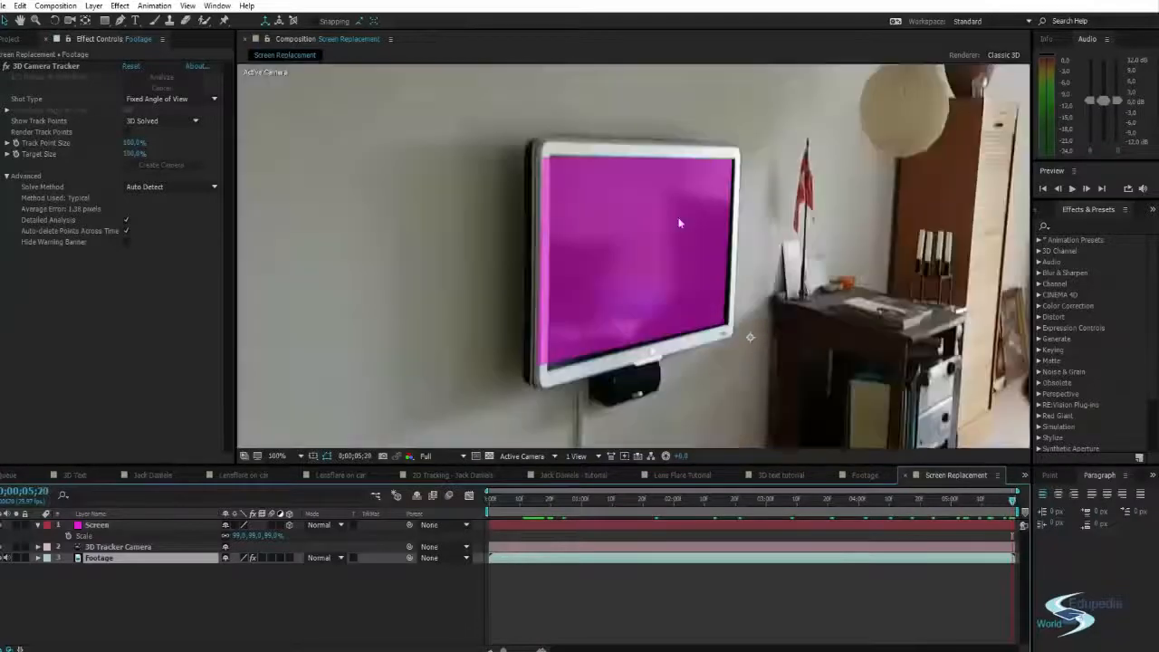
pyautogui.click(106, 525)
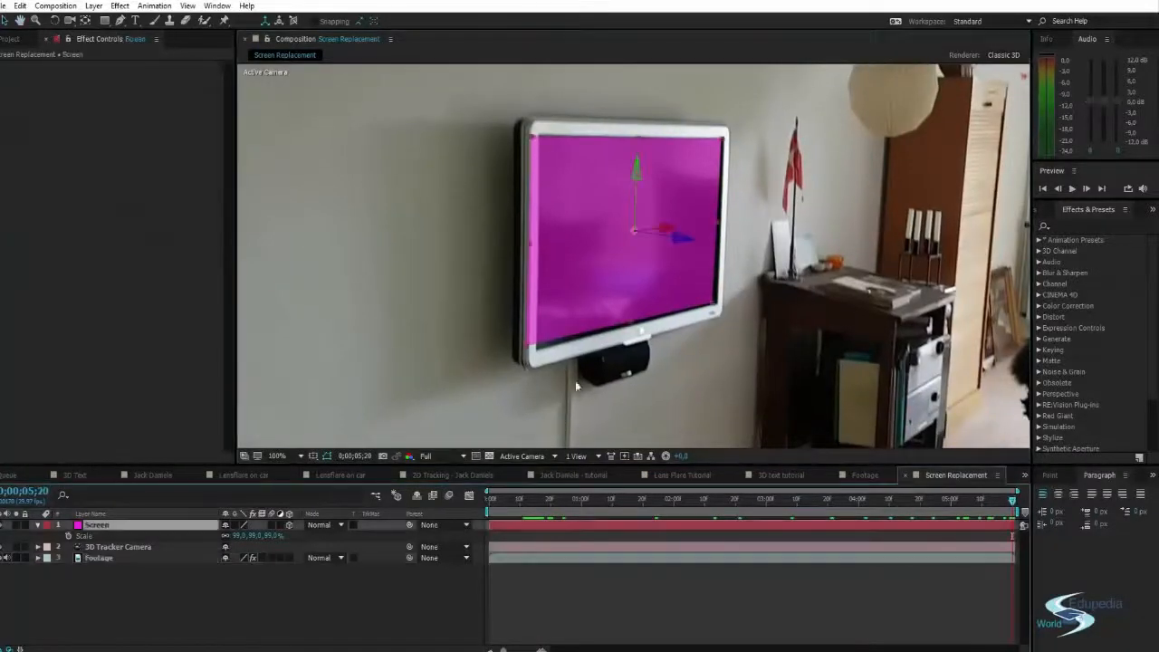
# Fine-tune the Screen solid's rotation at the end of the composition so its edges follow the TV frame
pyautogui.scroll(1, 671, 312)
pyautogui.scroll(-1, 671, 313)
pyautogui.moveTo(680, 279); pyautogui.dragTo(676, 285)
pyautogui.press('w')
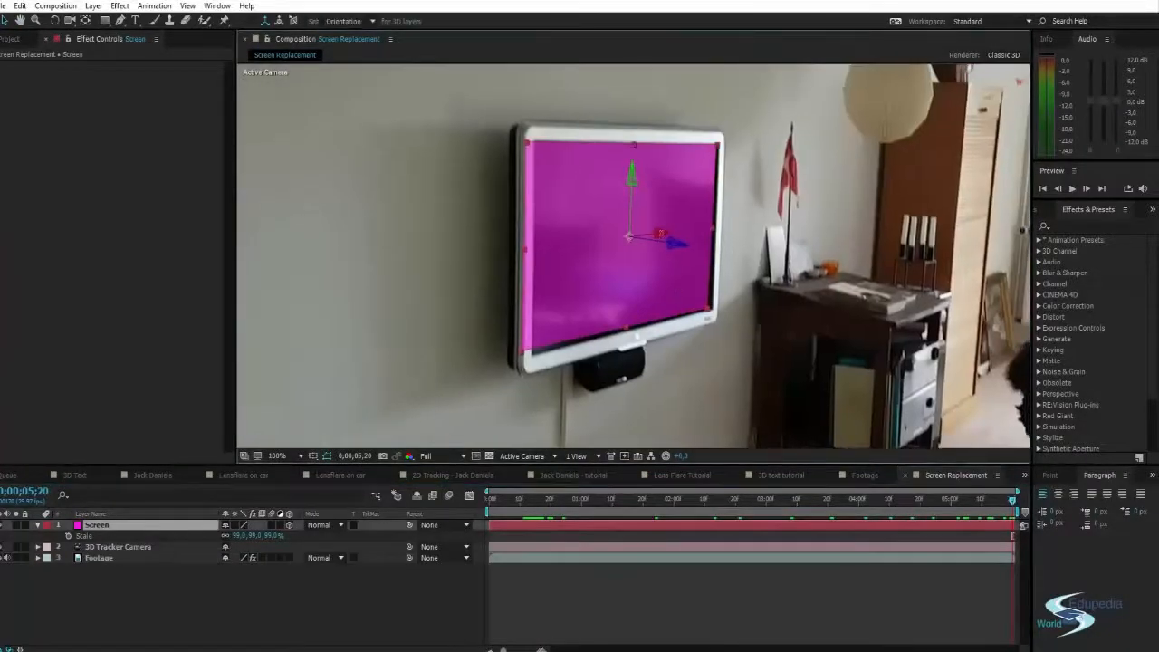
pyautogui.press('Return')
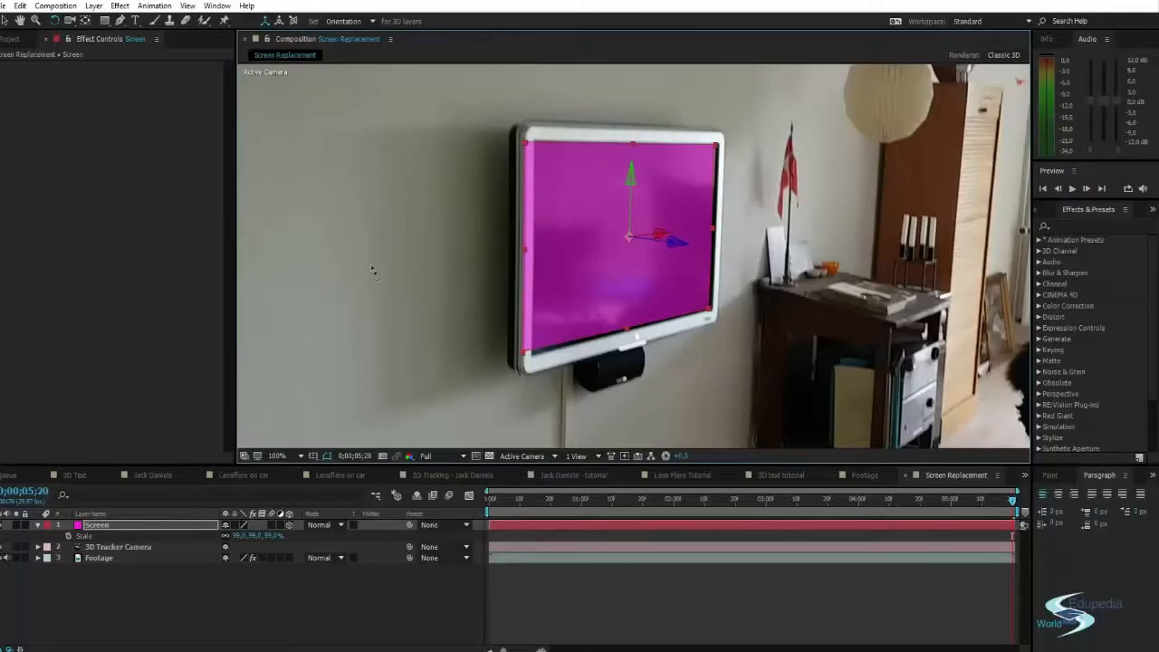
pyautogui.click(426, 255)
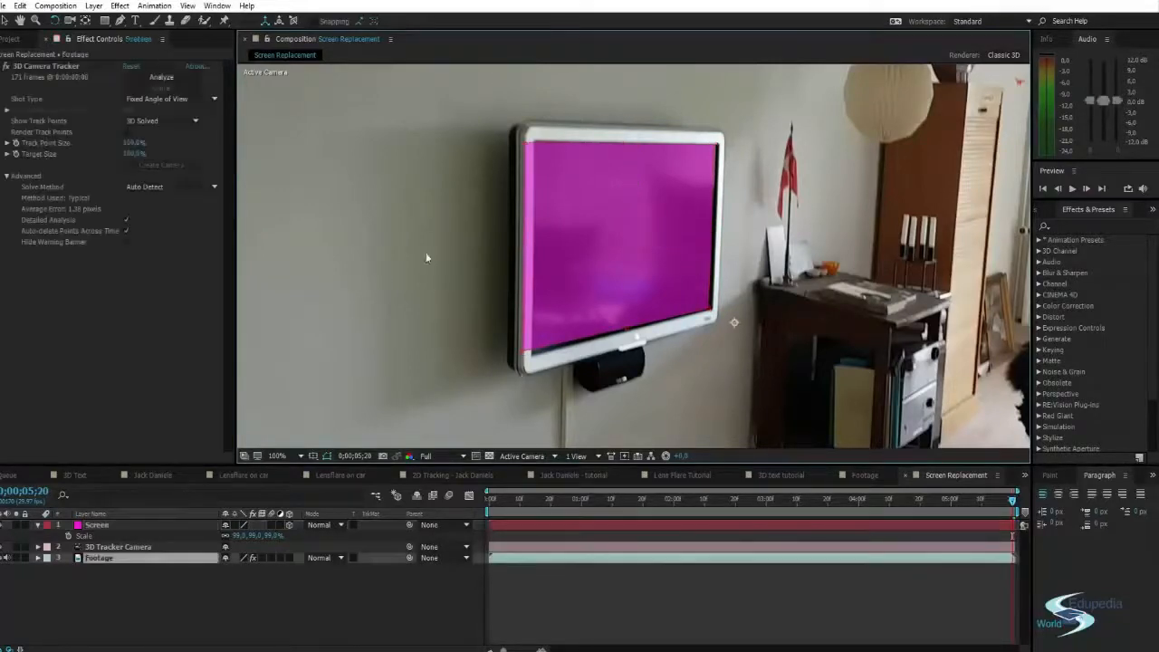
# Play the shot from the start to check the fit, and slightly correct the Screen solid's rotation at the first frame
pyautogui.moveTo(1014, 504); pyautogui.dragTo(403, 453)
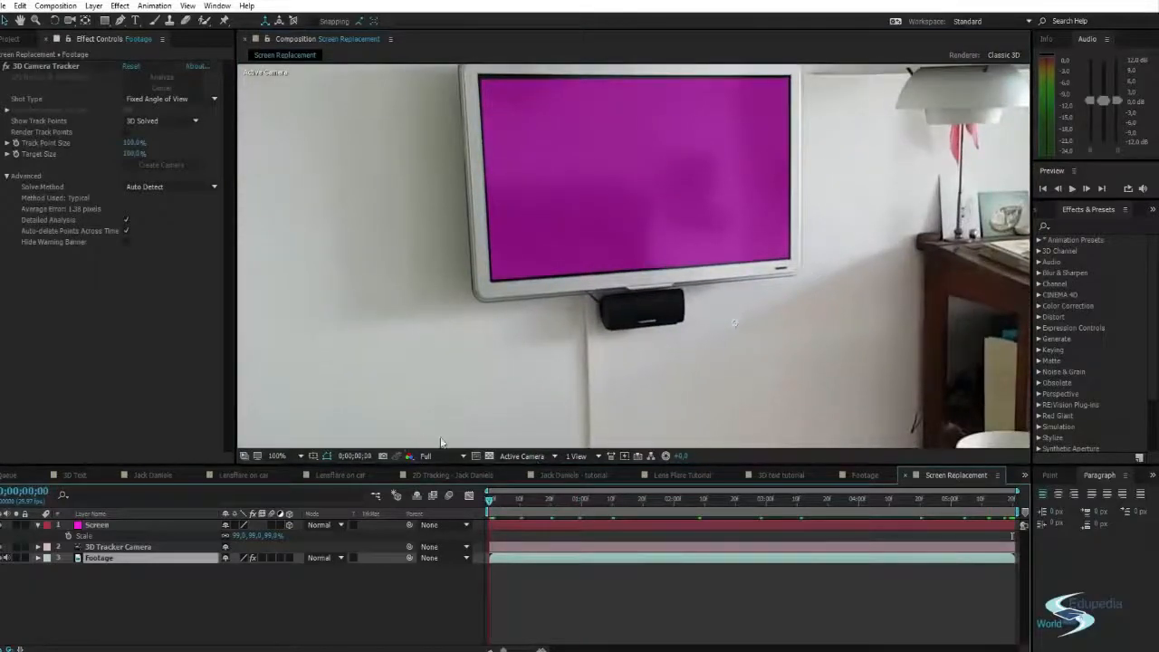
pyautogui.press('space')
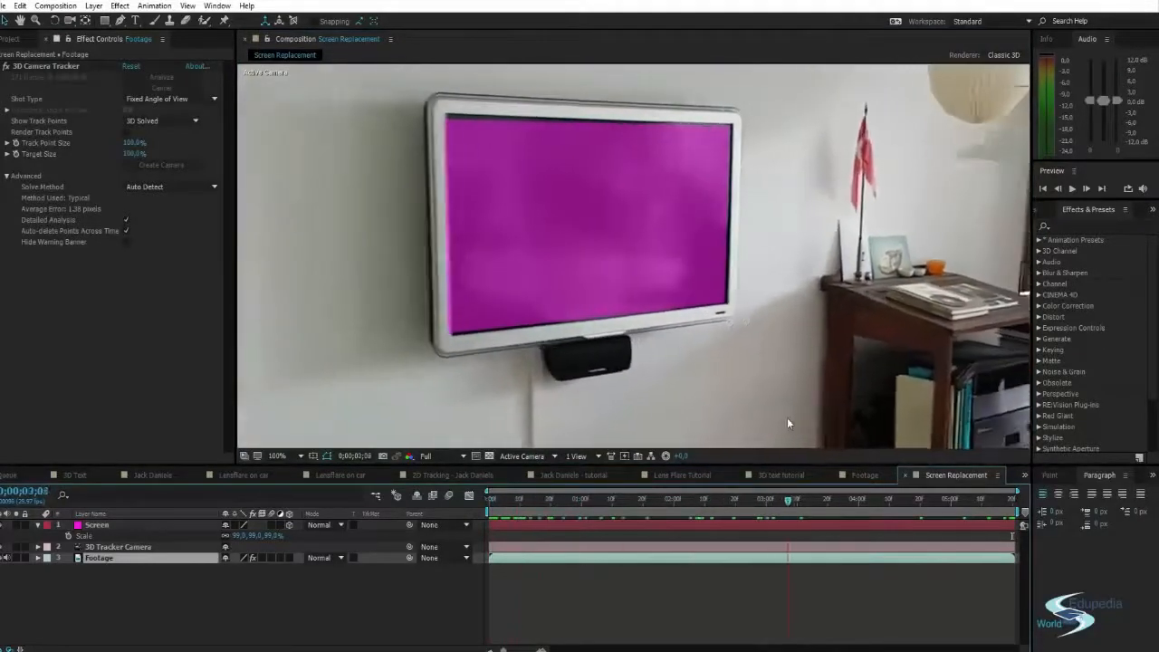
pyautogui.press('space')
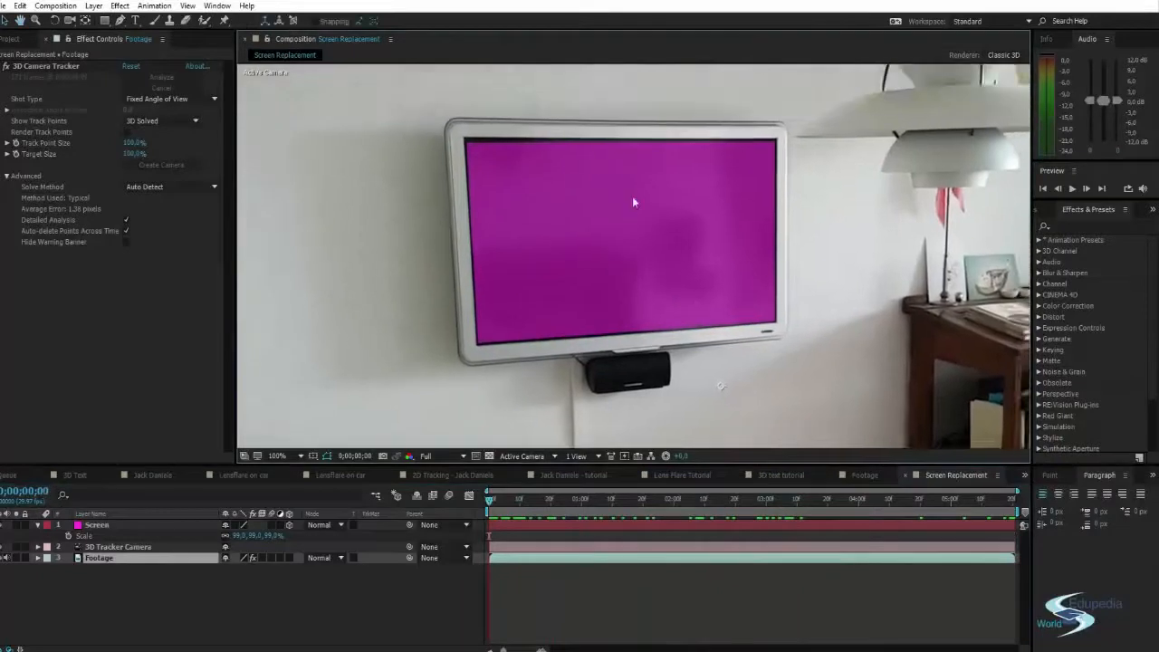
pyautogui.click(134, 524)
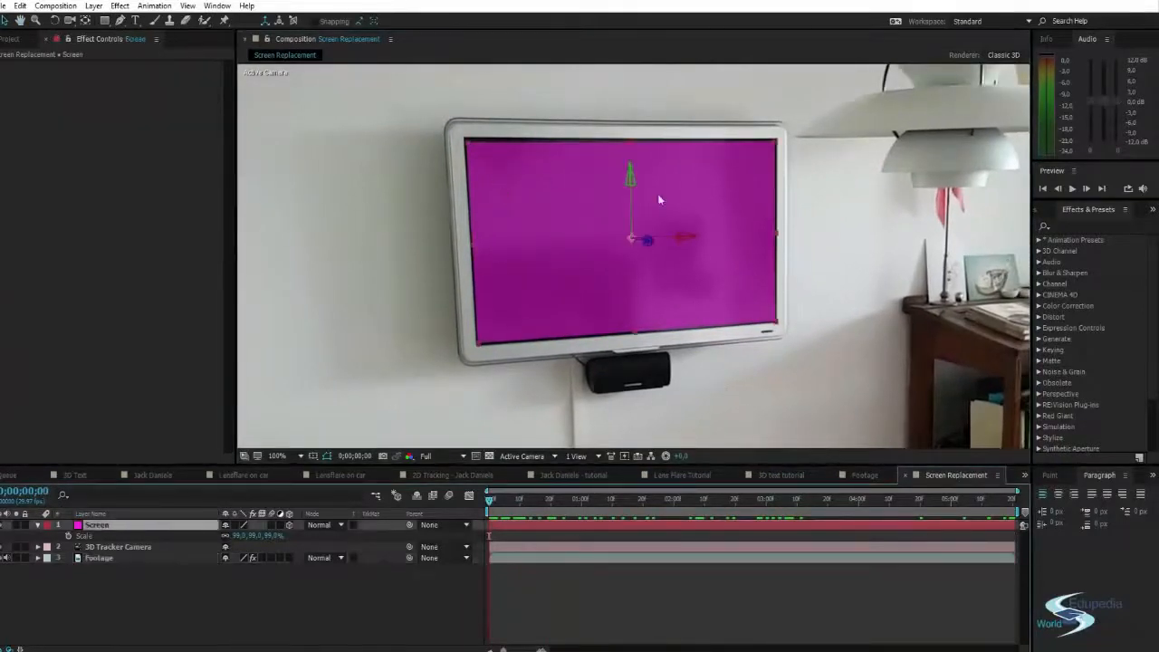
pyautogui.press('w')
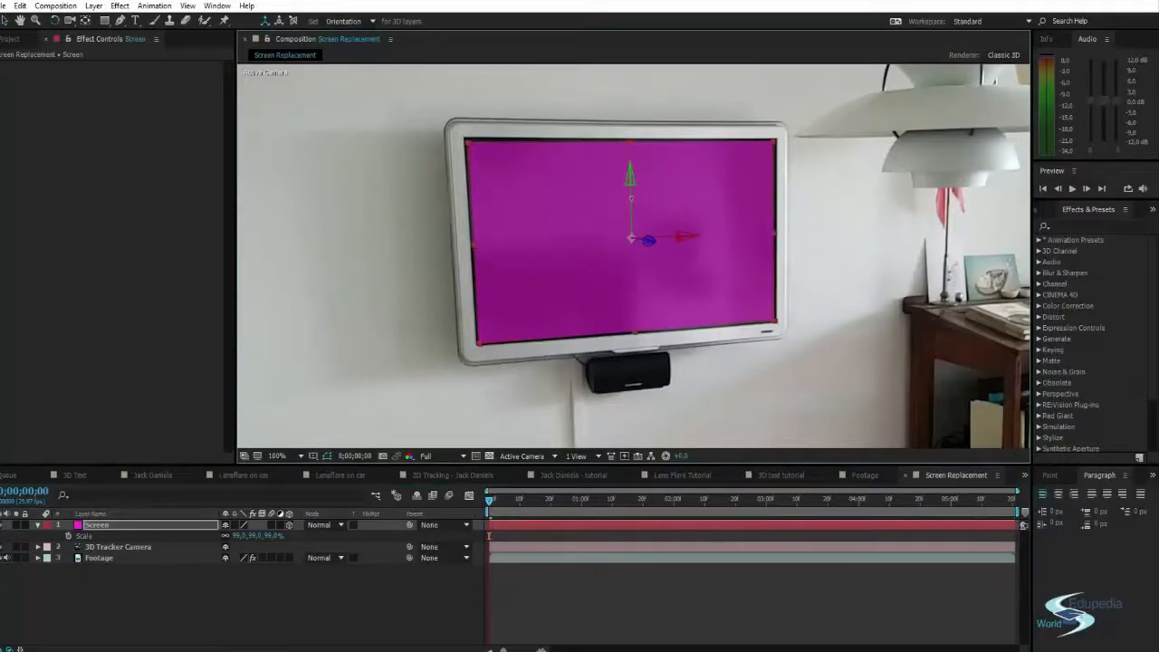
# Set the Screen layer's scale back to 100% in all dimensions
pyautogui.click(240, 536)
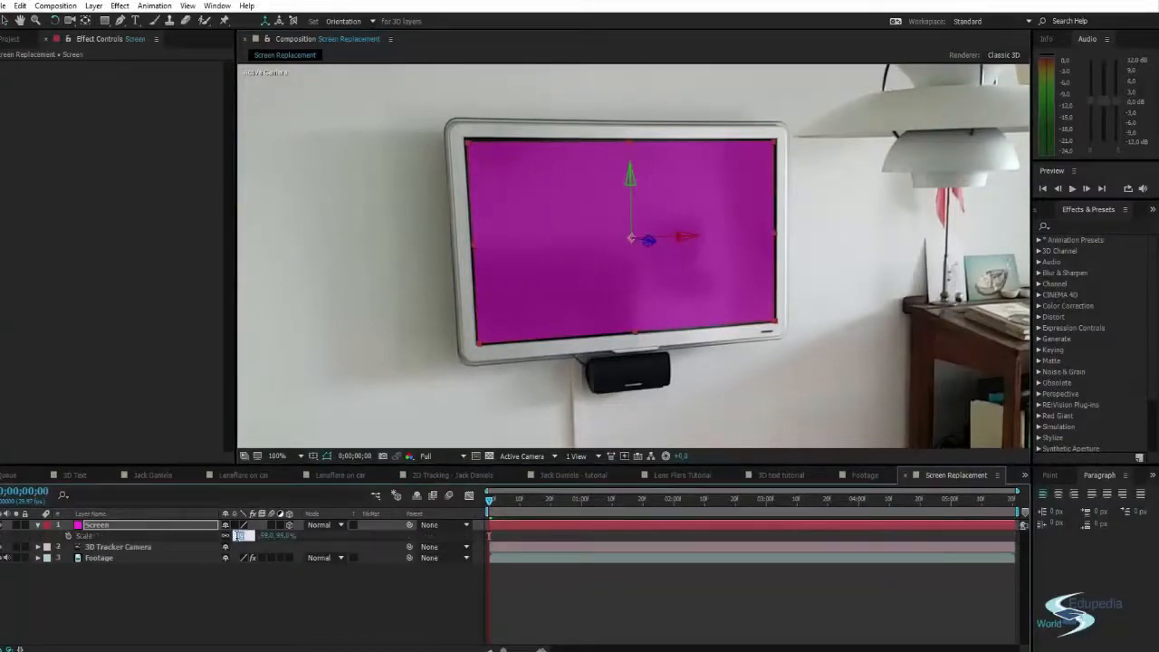
pyautogui.press('Return')
pyautogui.click(253, 536)
pyautogui.write('100')
pyautogui.press('Return')
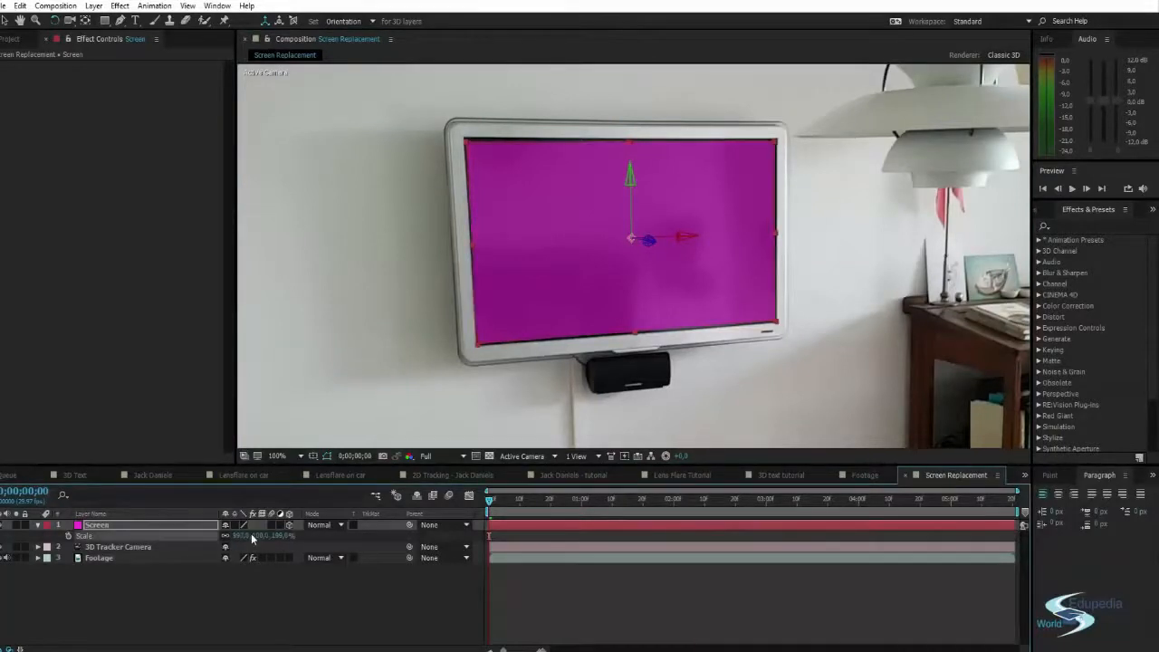
pyautogui.click(361, 395)
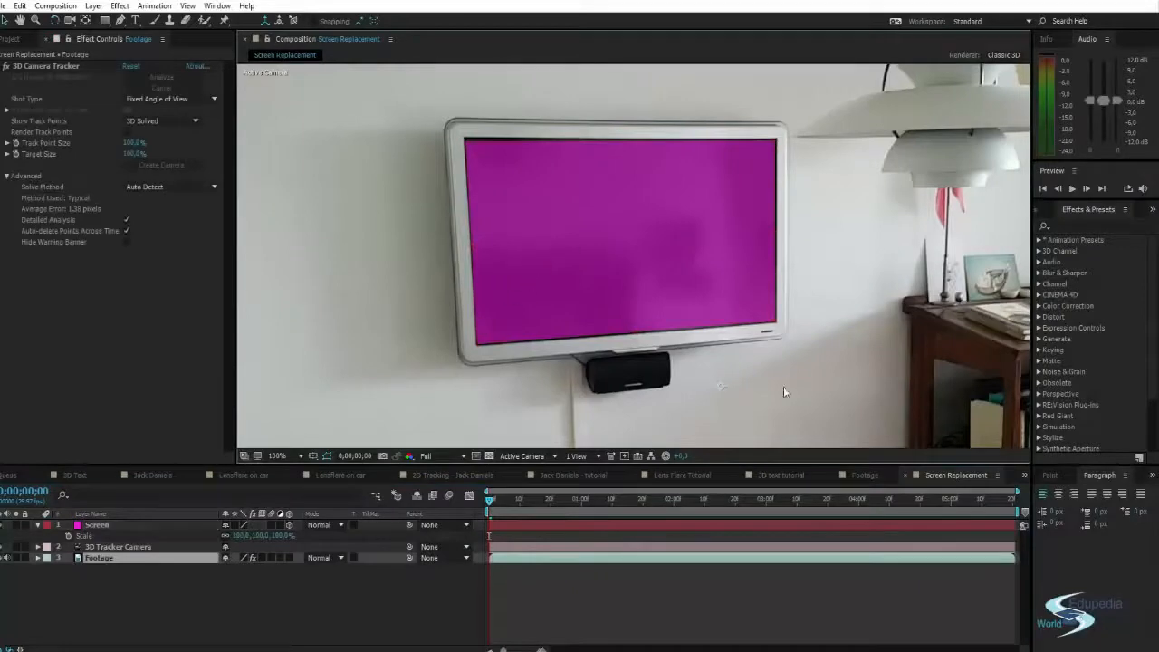
# Compare the Screen solid's fit at the end and start of the composition, and set its Position keyframe at the first frame
pyautogui.moveTo(504, 502); pyautogui.dragTo(1116, 516)
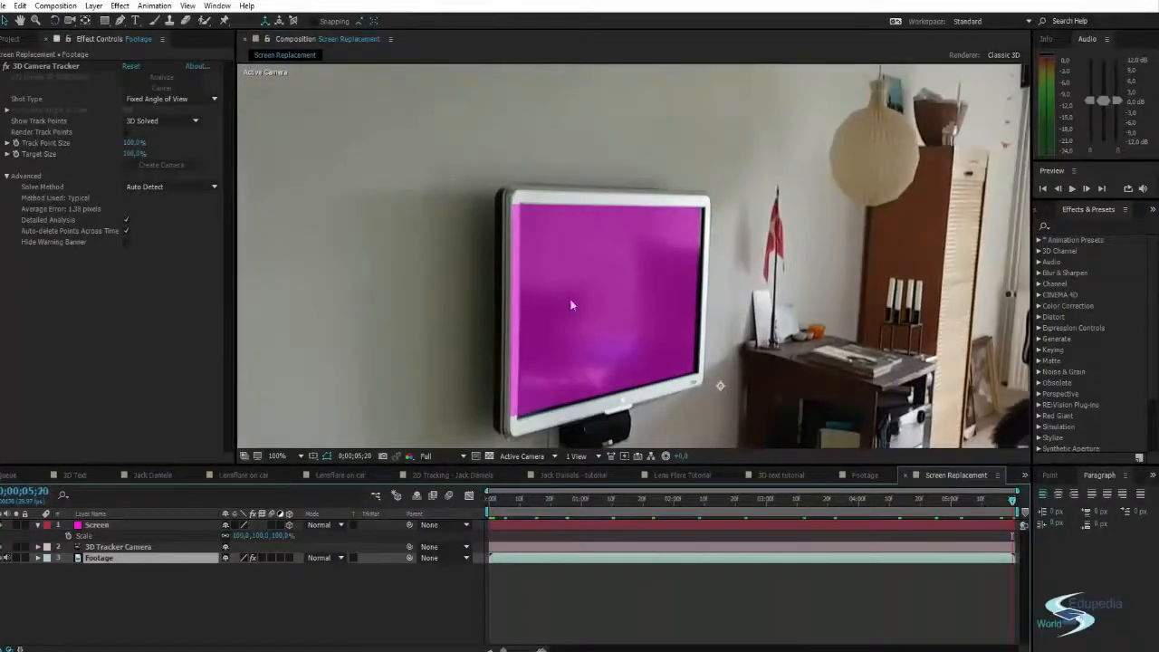
pyautogui.click(100, 527)
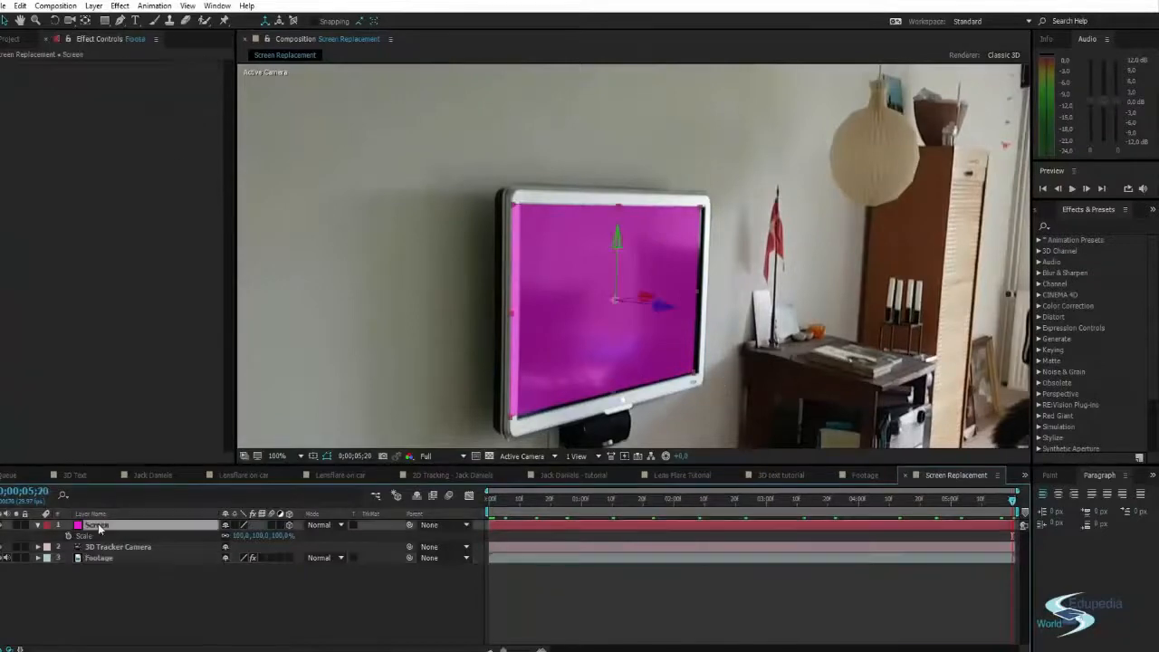
pyautogui.moveTo(976, 504); pyautogui.dragTo(407, 506)
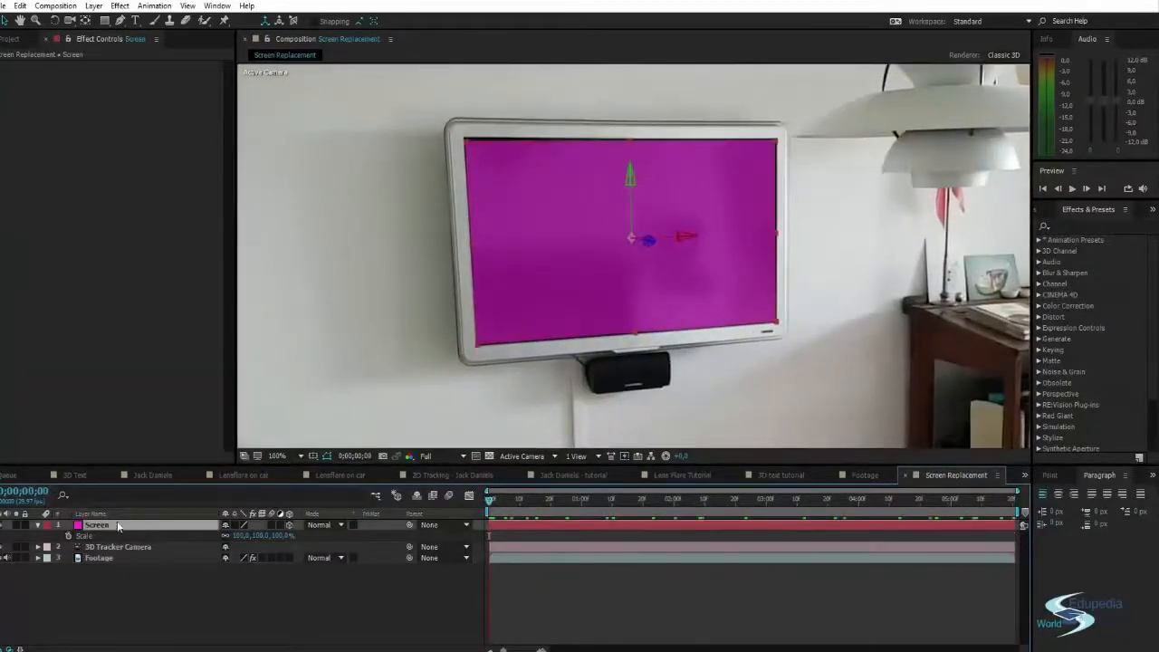
pyautogui.press('w')
pyautogui.press('p')
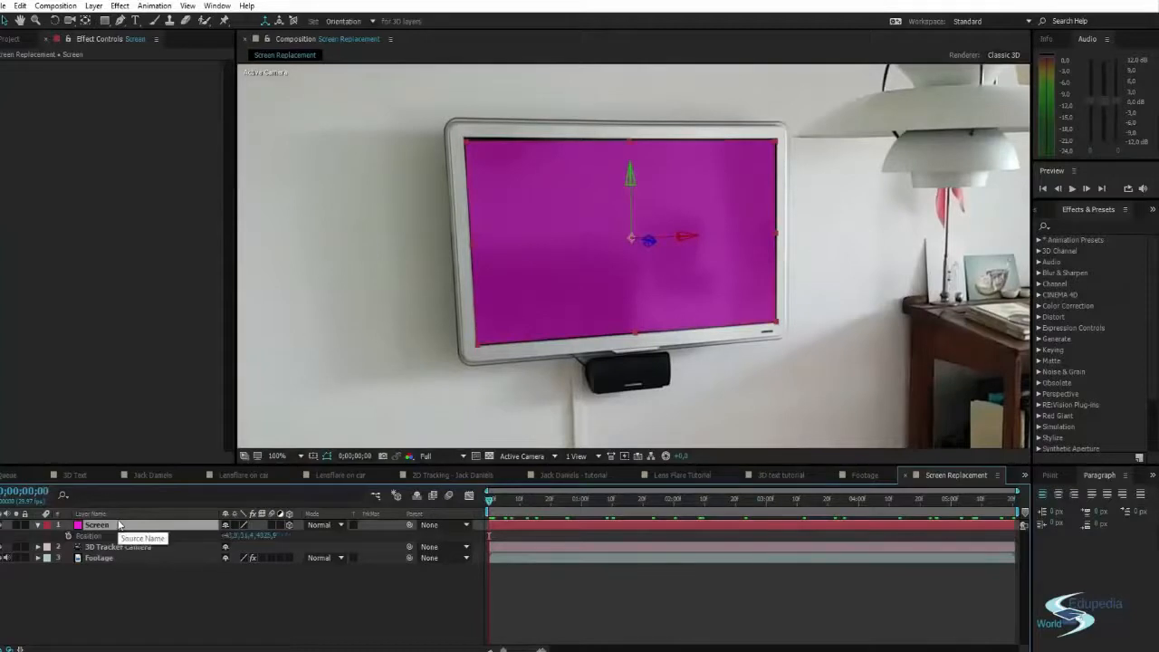
pyautogui.click(69, 536)
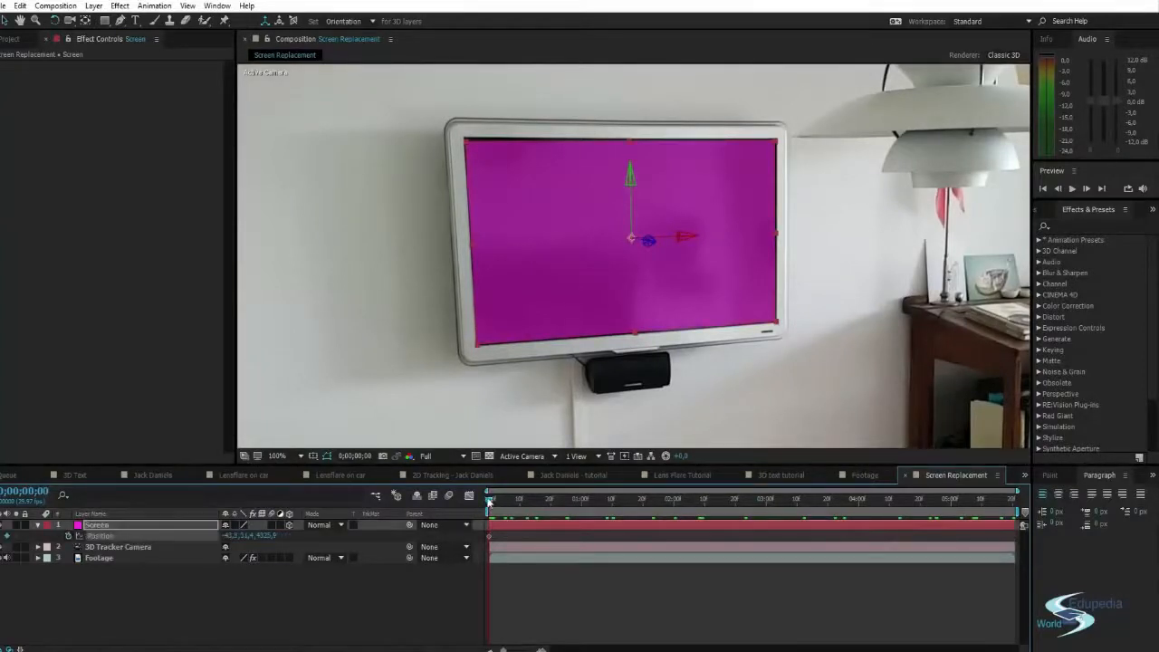
# At 0;00;02;27, shift the Screen solid sideways to fit inside the TV frame, adding a second Position keyframe
pyautogui.moveTo(489, 501); pyautogui.dragTo(755, 498)
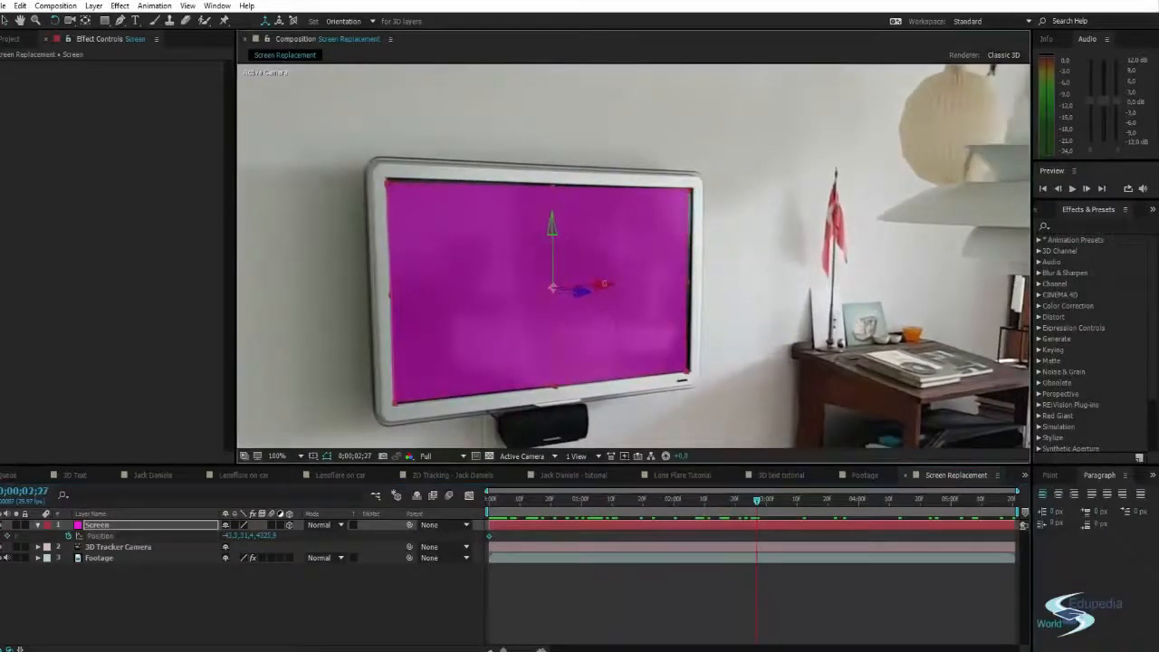
pyautogui.hotkey('ctrl', 'z')
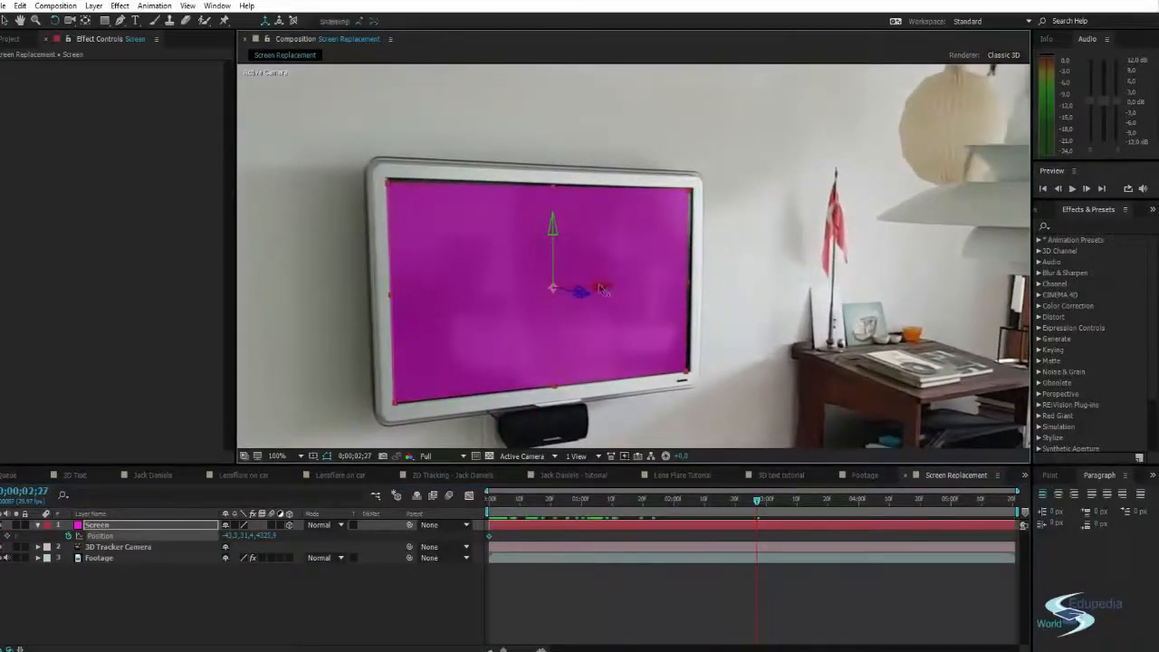
pyautogui.moveTo(610, 288); pyautogui.dragTo(612, 290)
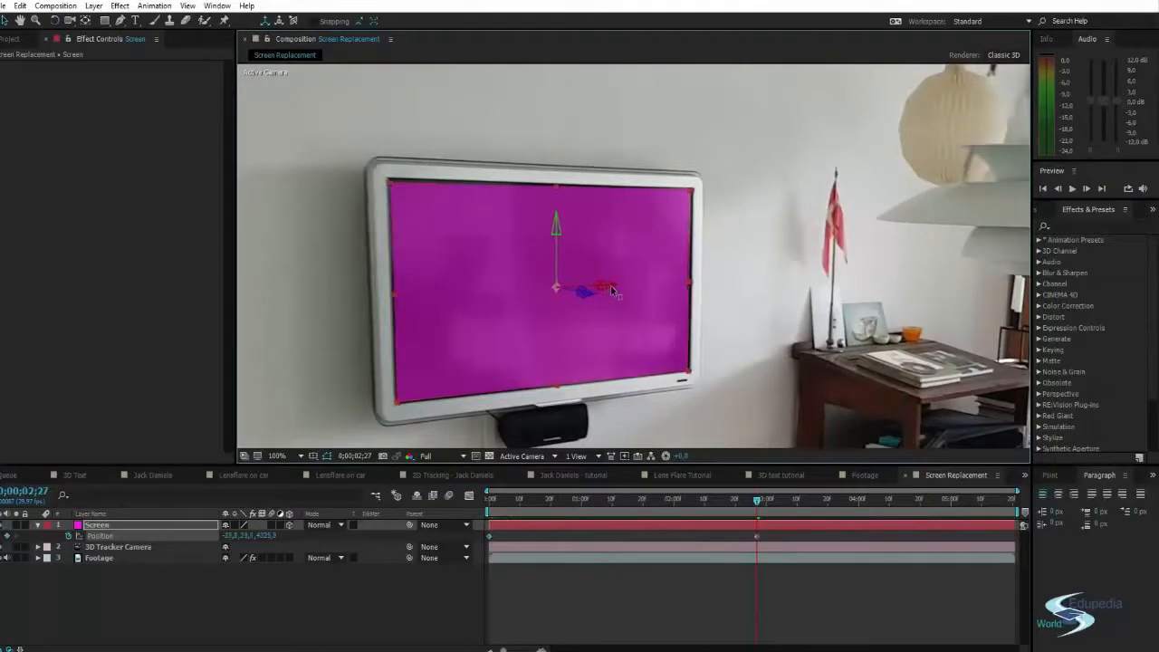
pyautogui.moveTo(691, 334); pyautogui.dragTo(738, 306)
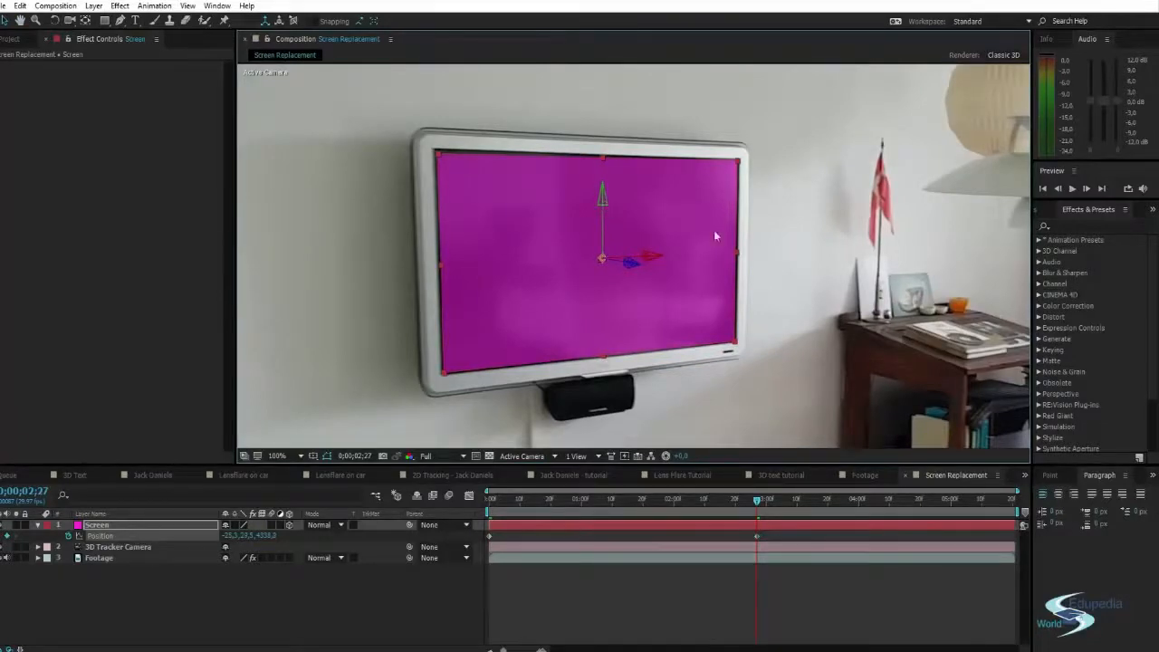
pyautogui.scroll(-1, 714, 233)
pyautogui.scroll(1, 707, 274)
pyautogui.moveTo(681, 276); pyautogui.dragTo(693, 270)
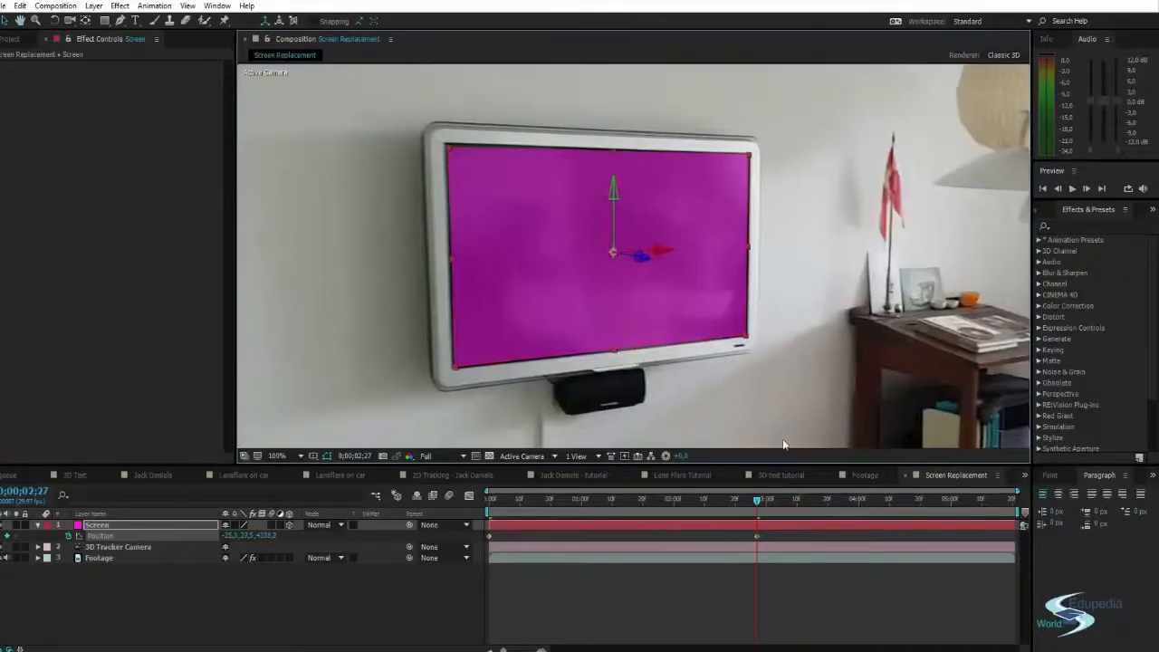
# Check the fit from the start up to 0;00;01;20 and reveal the Screen layer's rotation properties there
pyautogui.moveTo(757, 500); pyautogui.dragTo(417, 499)
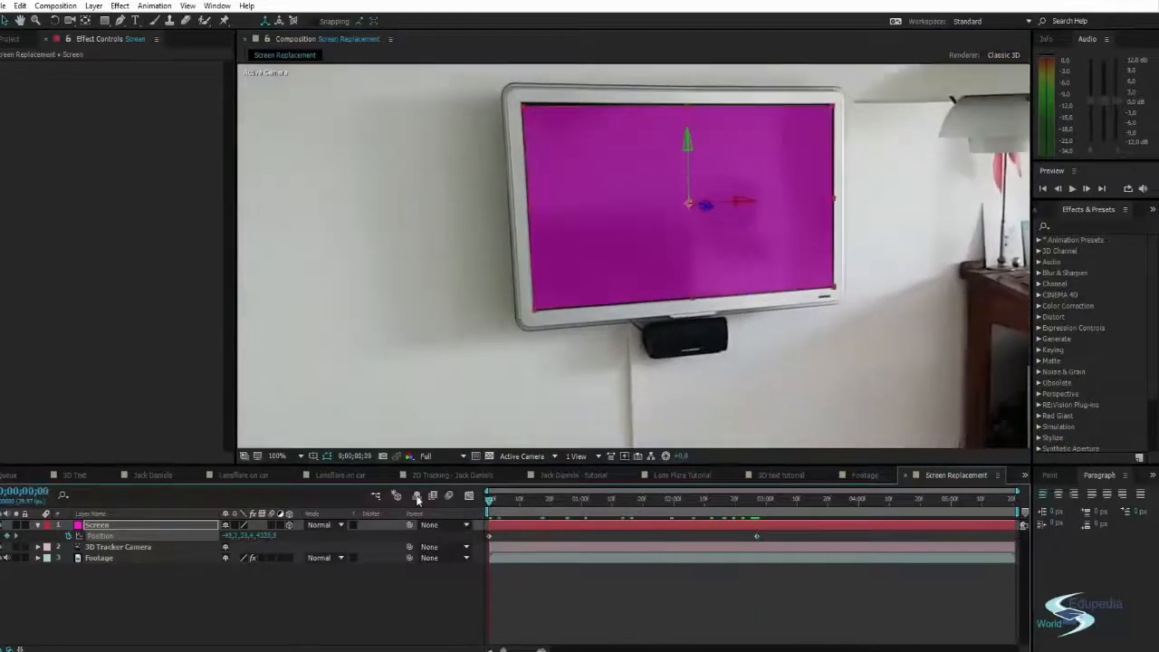
pyautogui.moveTo(504, 500); pyautogui.dragTo(644, 501)
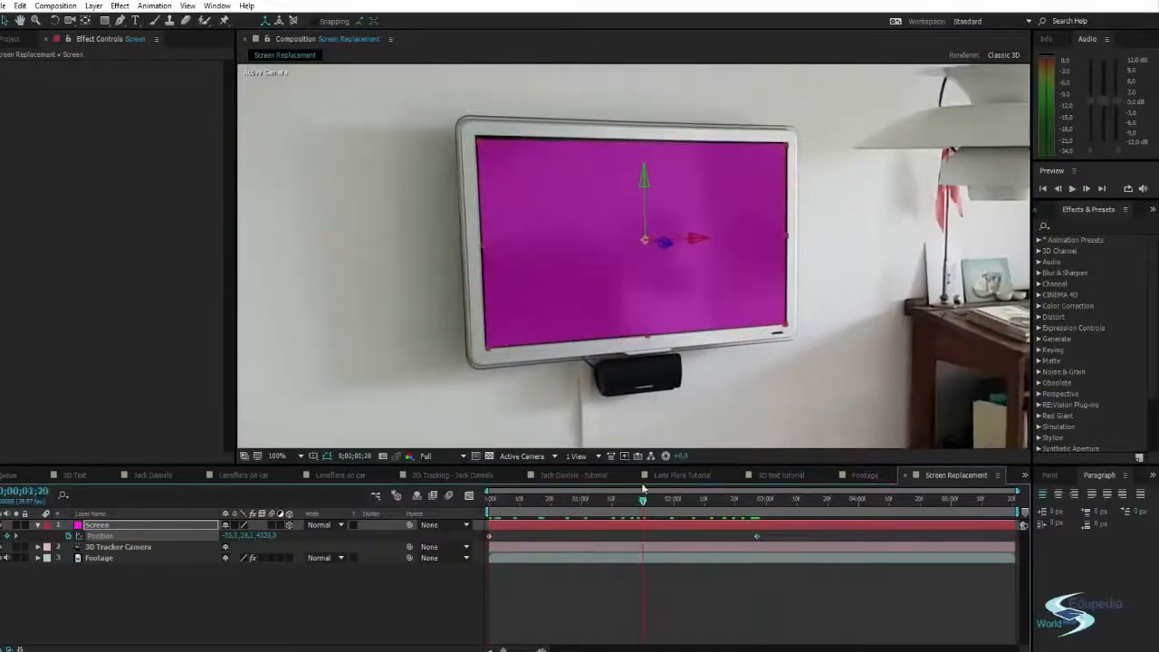
pyautogui.press('w')
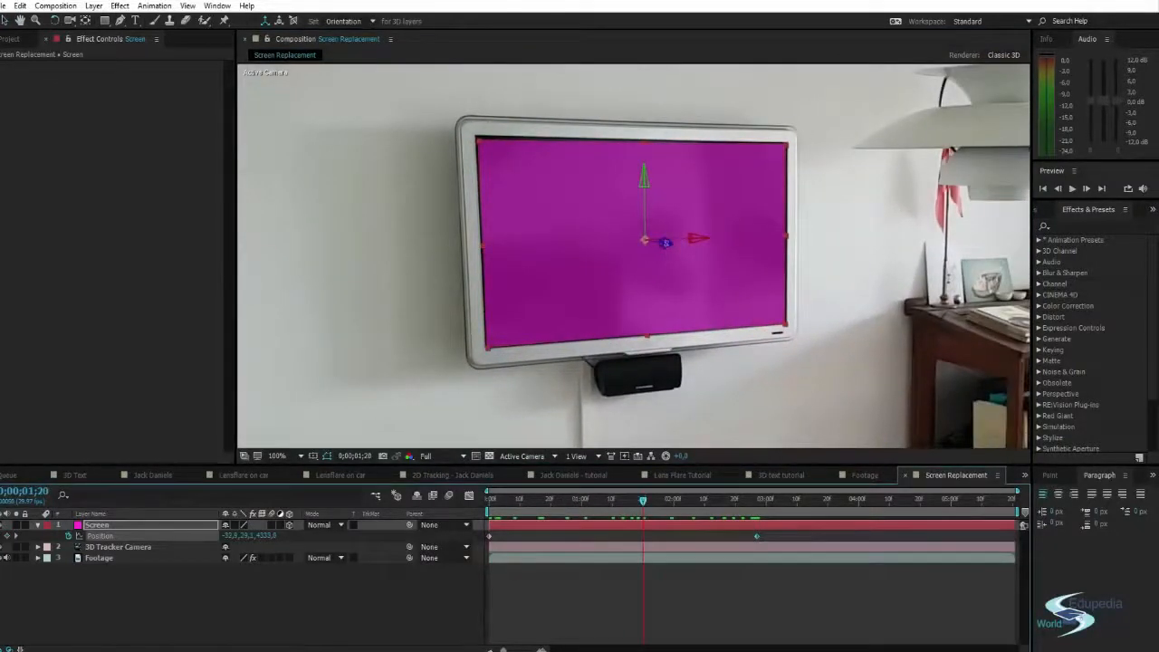
pyautogui.press('r')
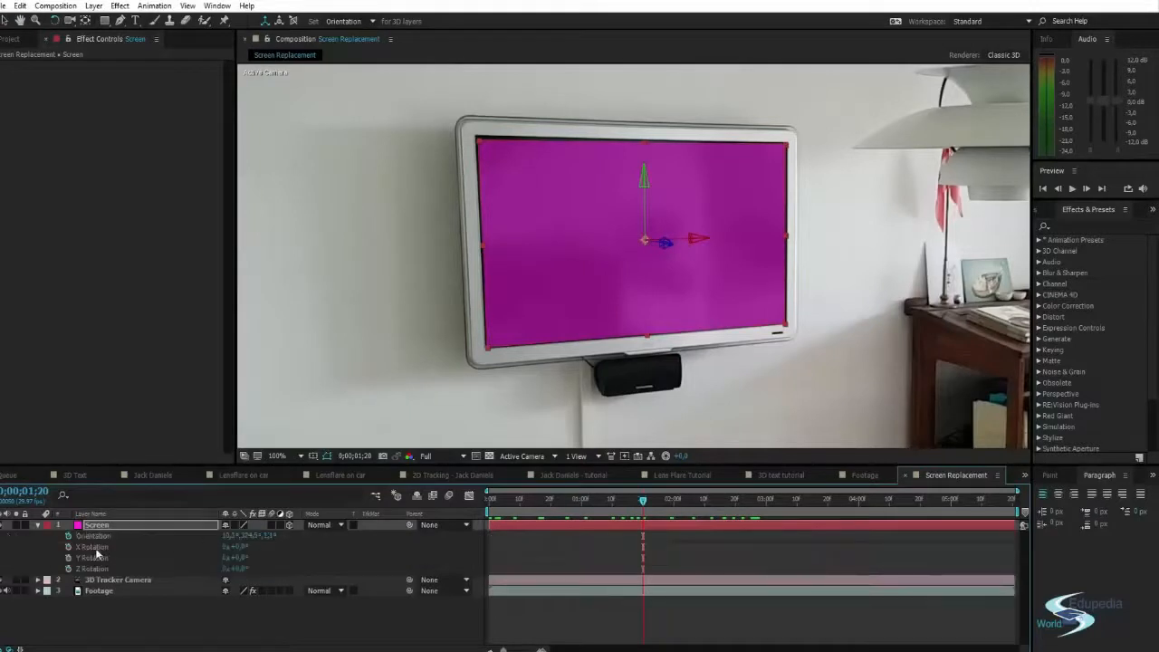
pyautogui.keyDown('alt'); pyautogui.click(68, 536); pyautogui.keyUp('alt')
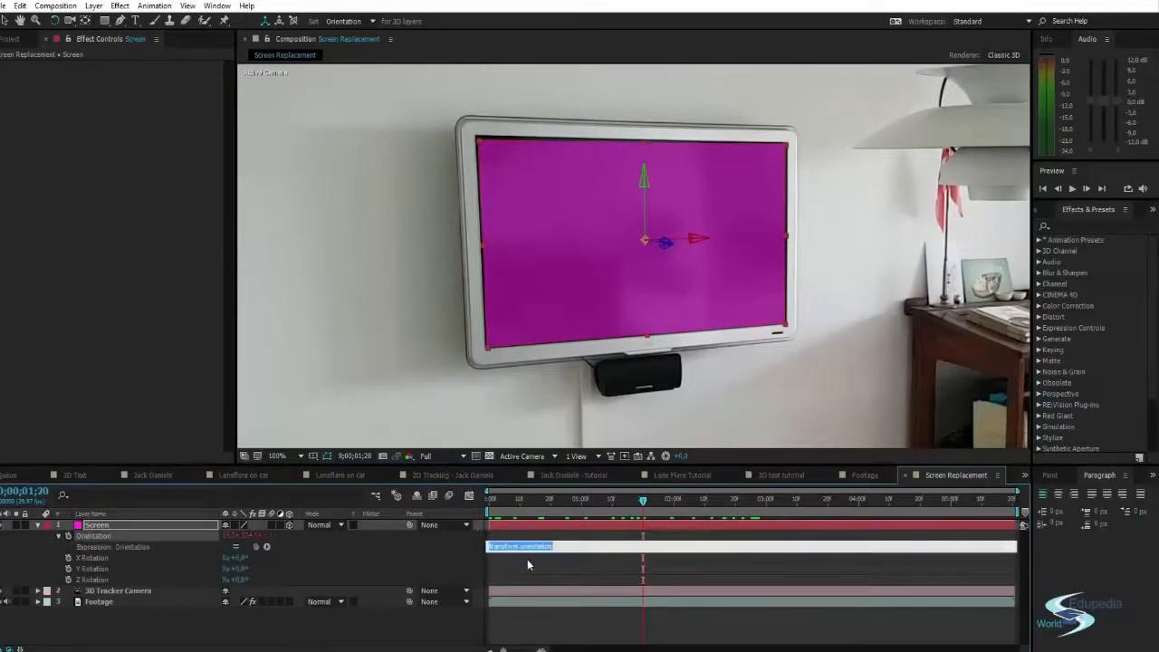
pyautogui.click(527, 566)
pyautogui.hotkey('ctrl', 'z')
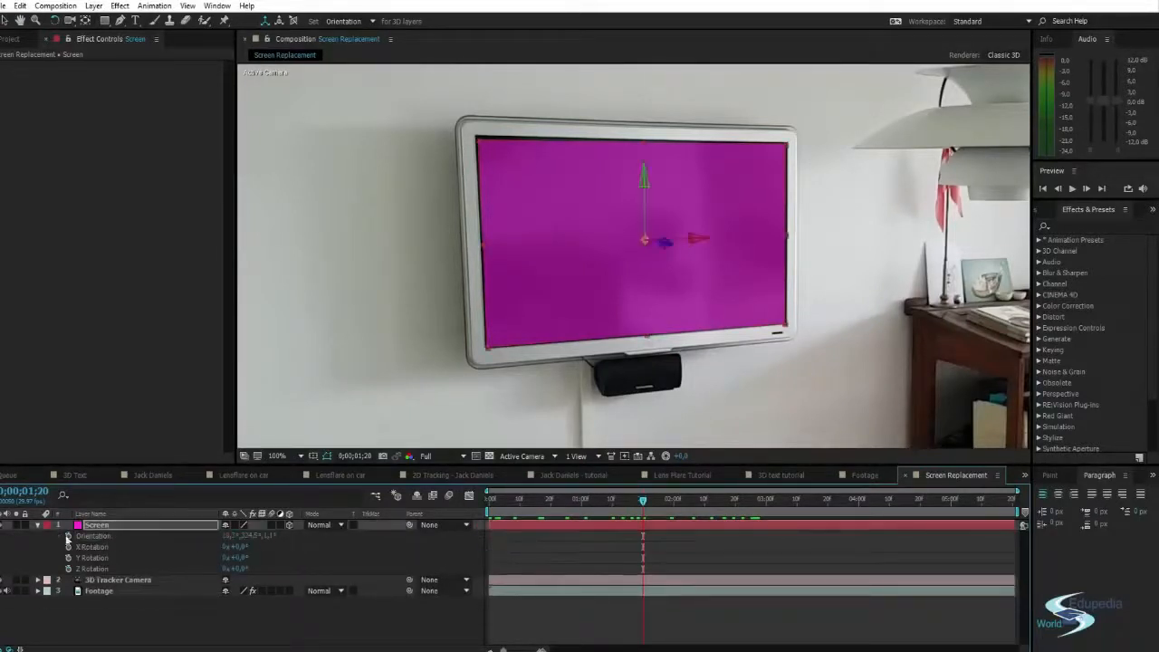
# Keyframe the Screen layer's Orientation at 0;00;01;20, slightly rotate and reposition the solid to fit the TV, and reveal all its keyframed properties
pyautogui.click(69, 537)
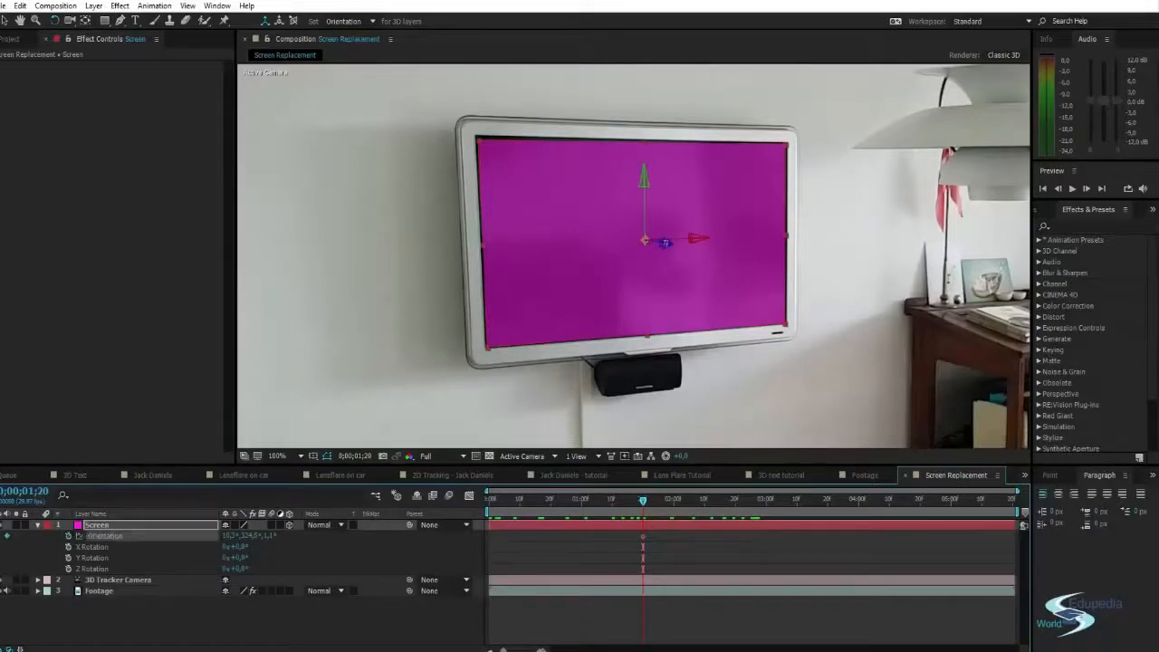
pyautogui.moveTo(666, 243); pyautogui.dragTo(668, 242)
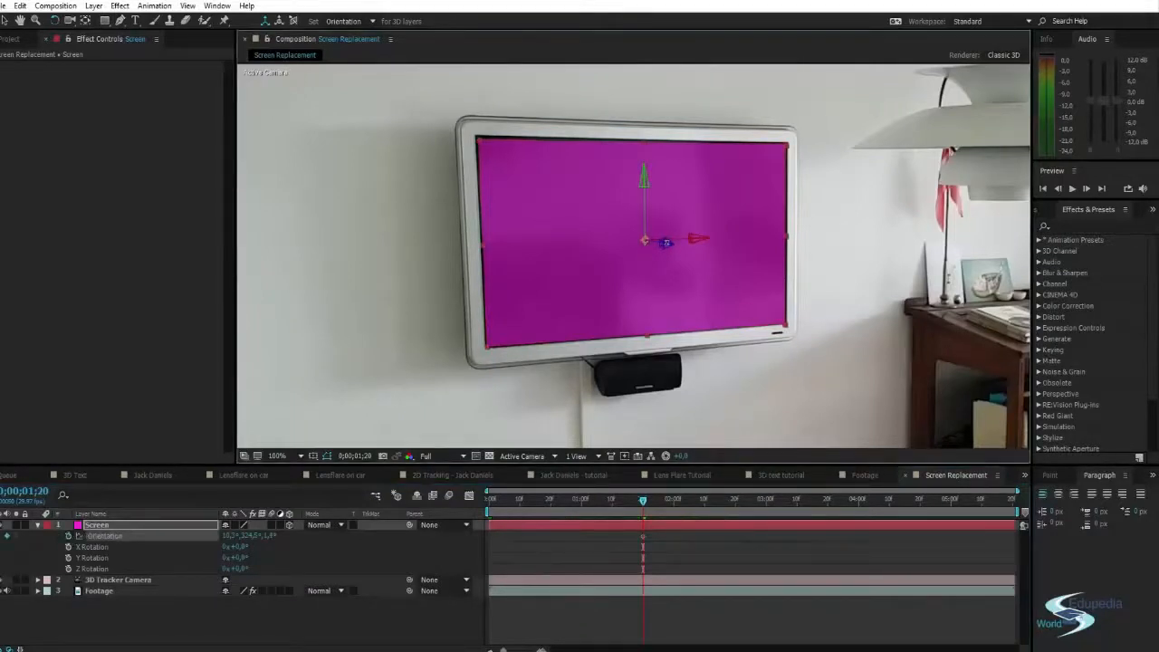
pyautogui.press('v')
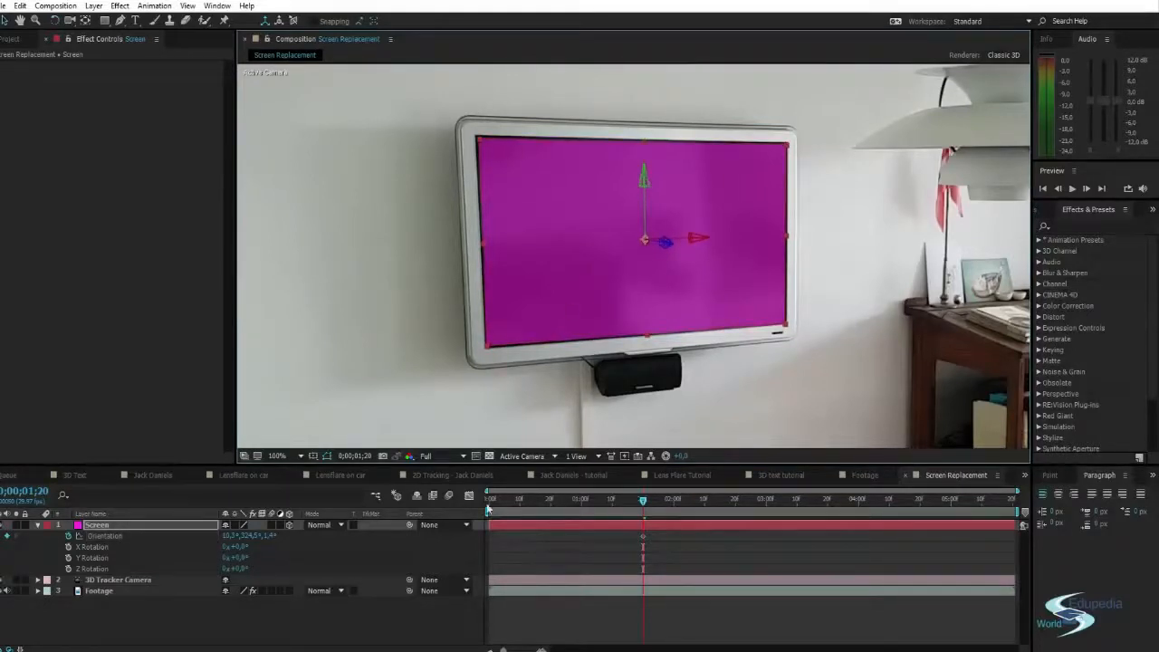
pyautogui.press('u')
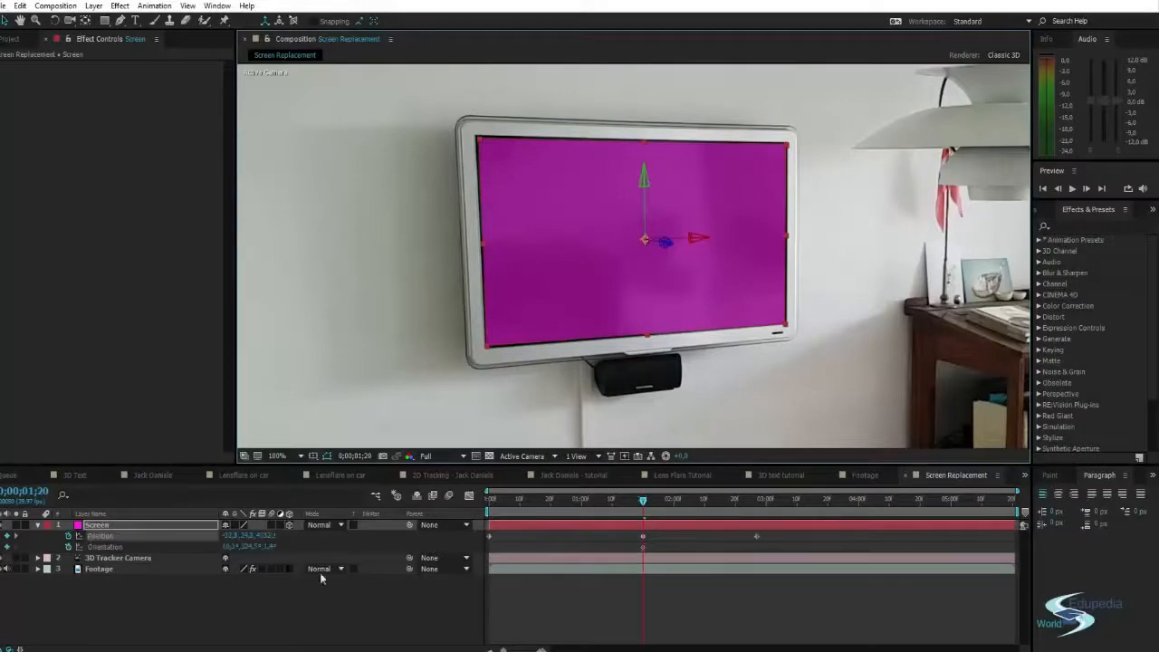
# At 0;00;03;21, add a Scale keyframe to the Screen layer and reduce only its horizontal scale to 98%
pyautogui.moveTo(643, 501); pyautogui.dragTo(828, 489)
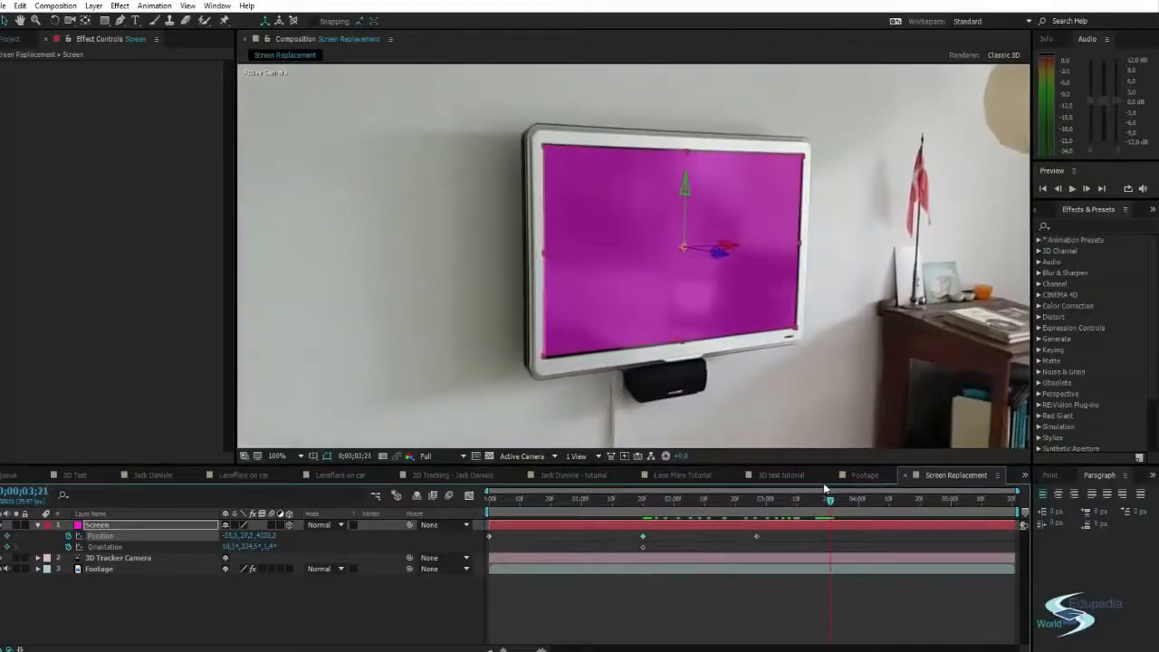
pyautogui.press('s')
pyautogui.click(70, 536)
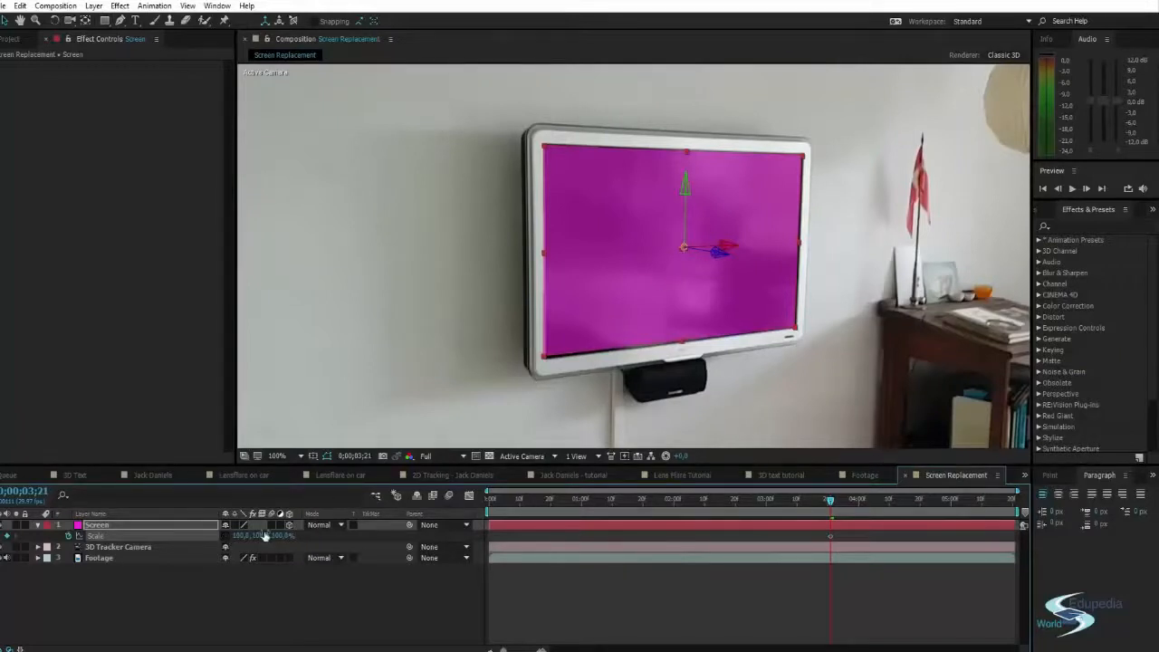
pyautogui.moveTo(262, 536); pyautogui.dragTo(236, 537)
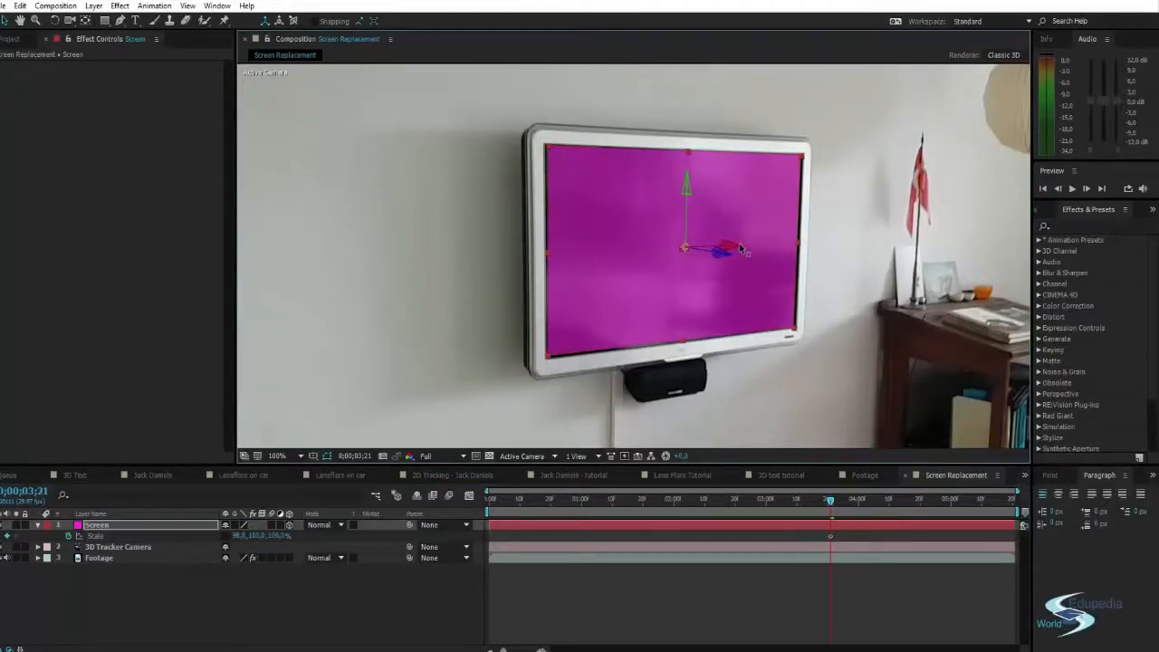
pyautogui.press('space')
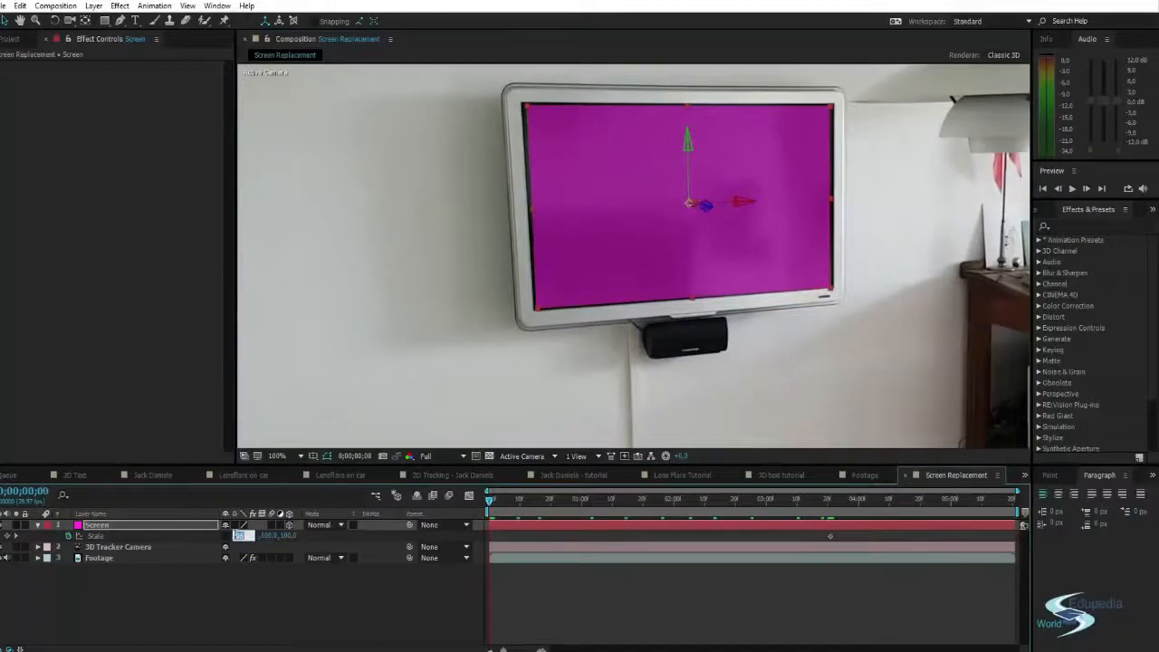
# Set the Screen layer's horizontal scale to 100% at the start, and at 0;00;05;20 nudge and slightly rotate the solid to fit the TV
pyautogui.press('Return')
pyautogui.click(404, 299)
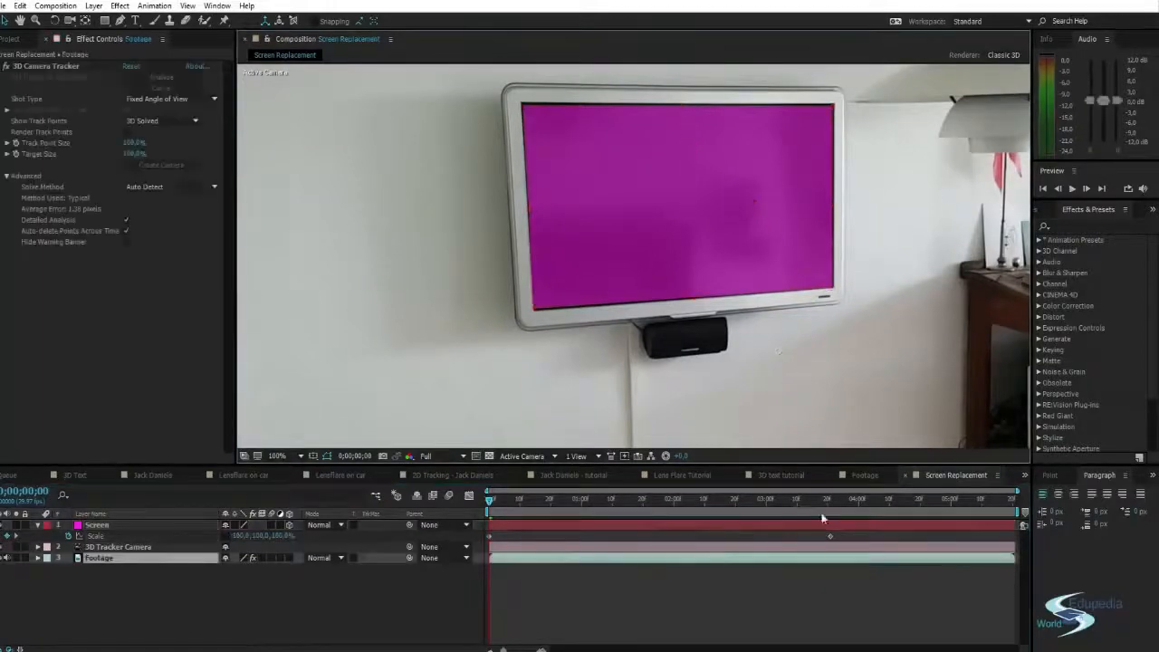
pyautogui.moveTo(492, 503); pyautogui.dragTo(1114, 477)
pyautogui.click(91, 525)
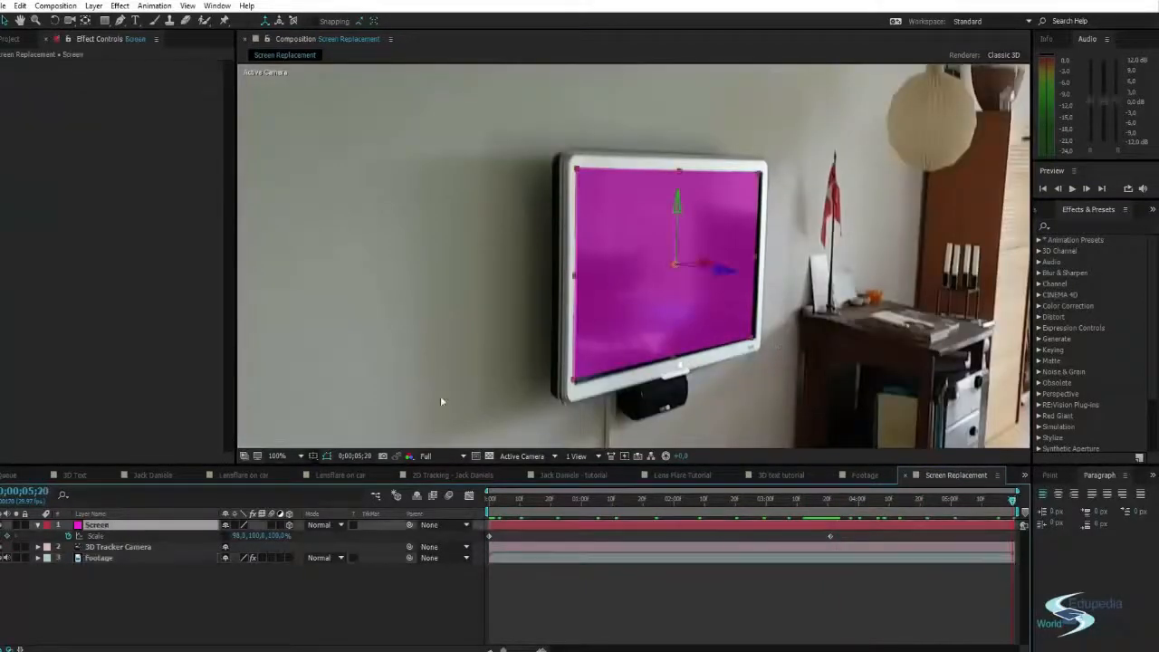
pyautogui.moveTo(709, 268); pyautogui.dragTo(716, 268)
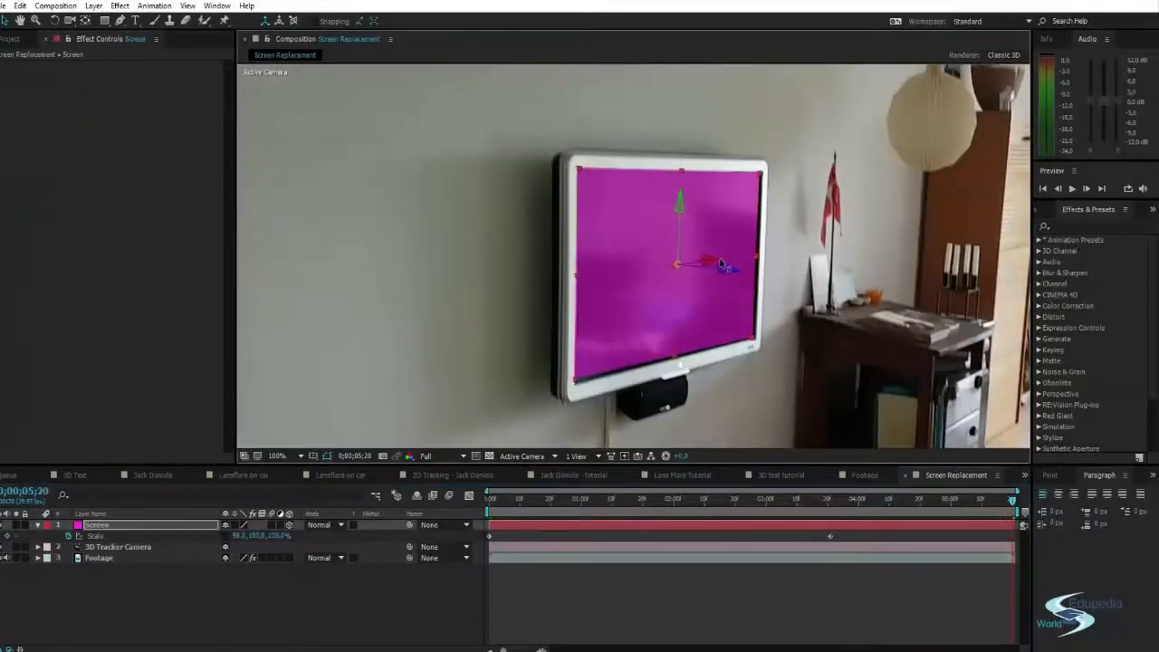
pyautogui.moveTo(683, 203); pyautogui.dragTo(679, 212)
pyautogui.press('.')
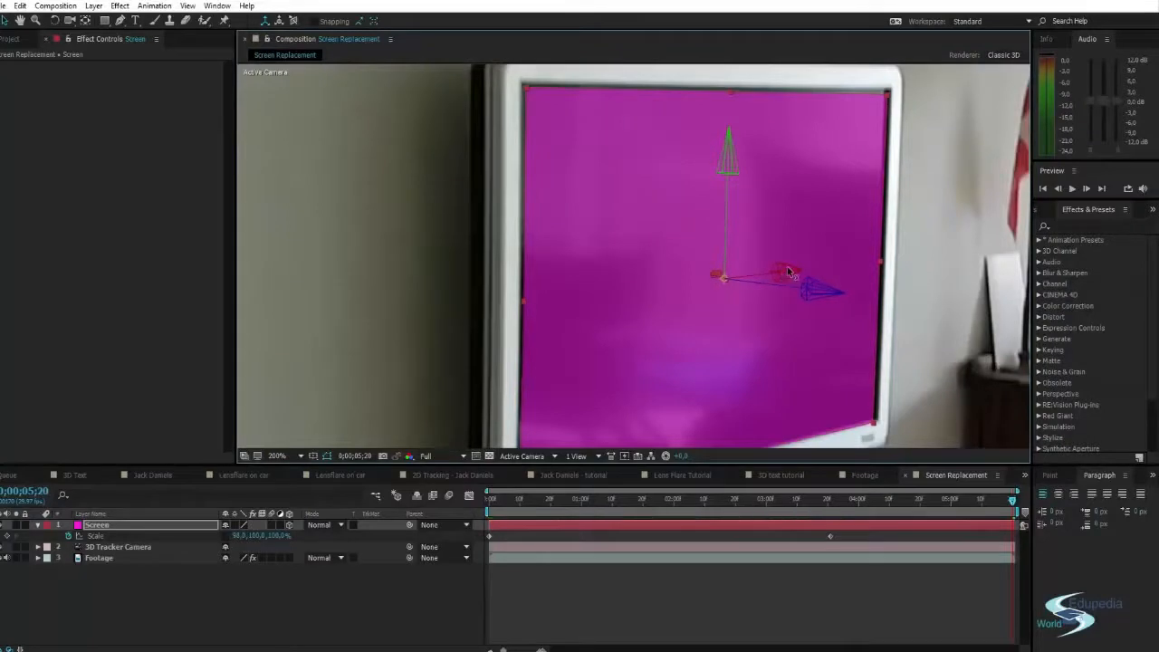
pyautogui.moveTo(785, 287); pyautogui.dragTo(784, 288)
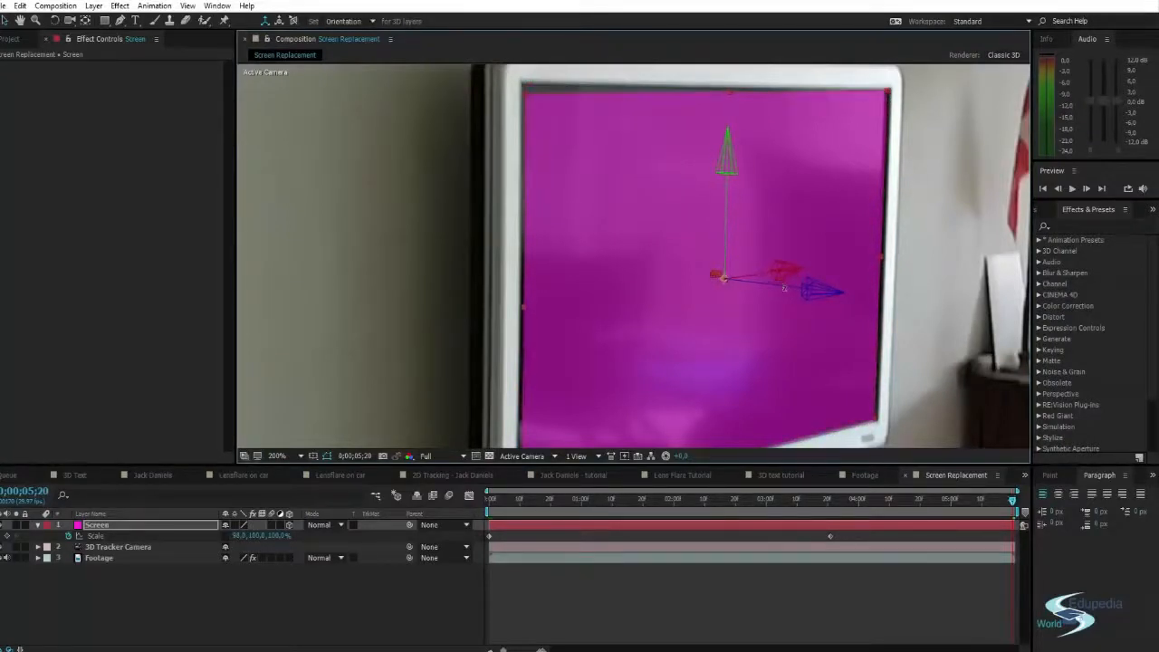
pyautogui.press(',')
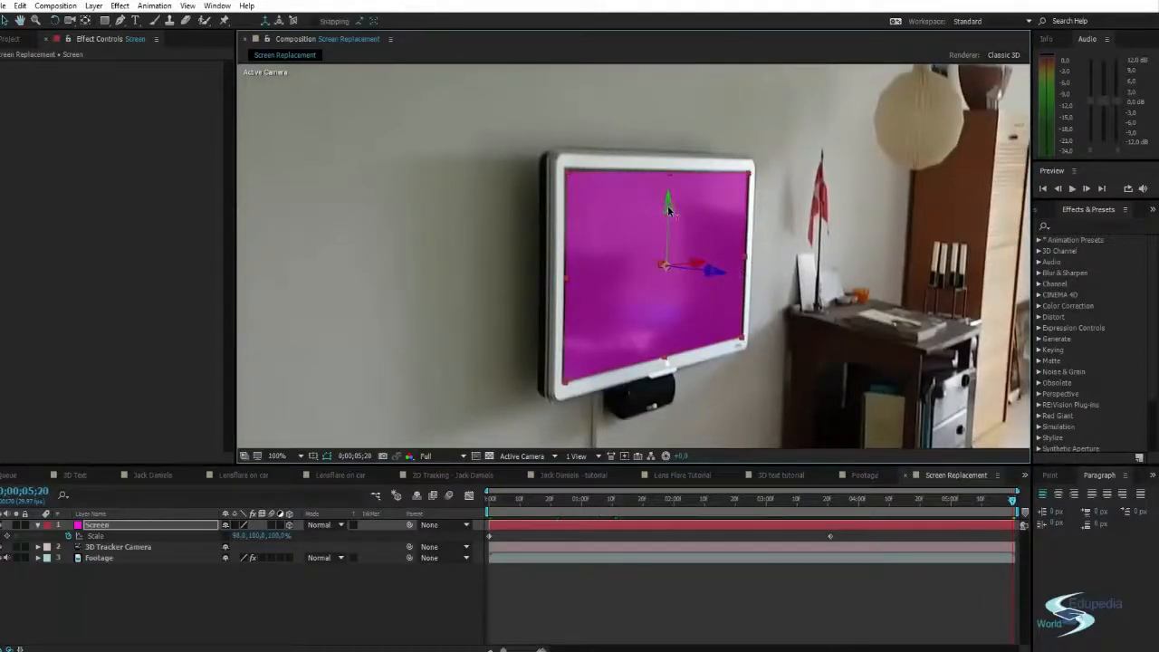
# Preview the whole shot to check the solid's fit on the TV, and mute the Footage layer's audio
pyautogui.click(478, 214)
pyautogui.press(',')
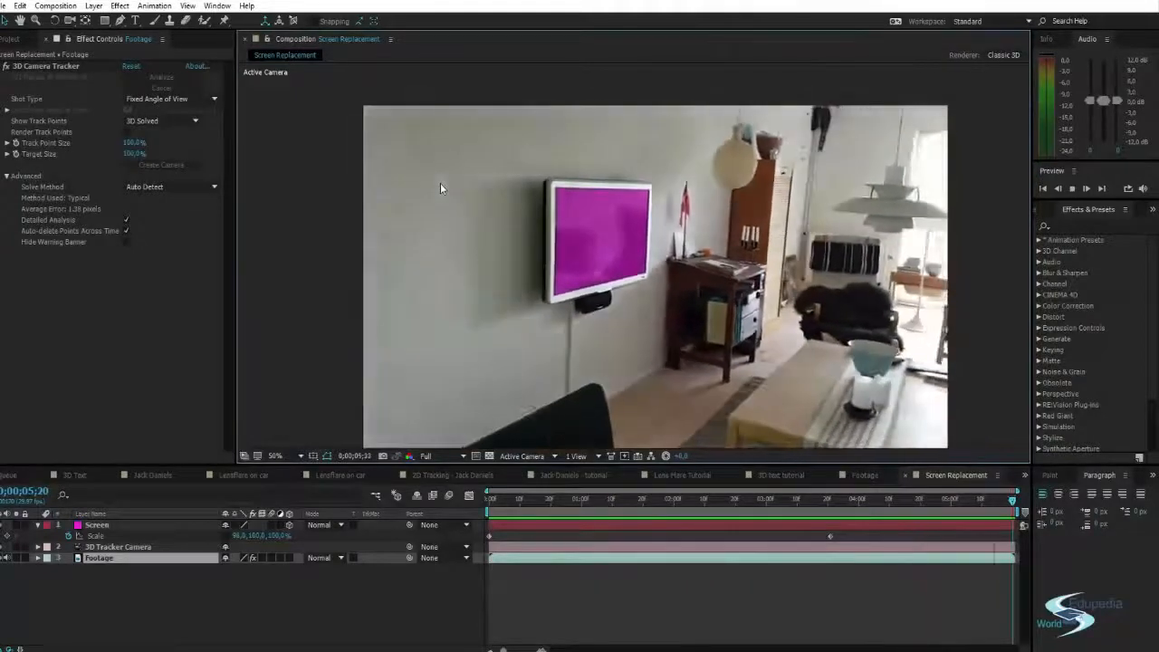
pyautogui.click(5, 559)
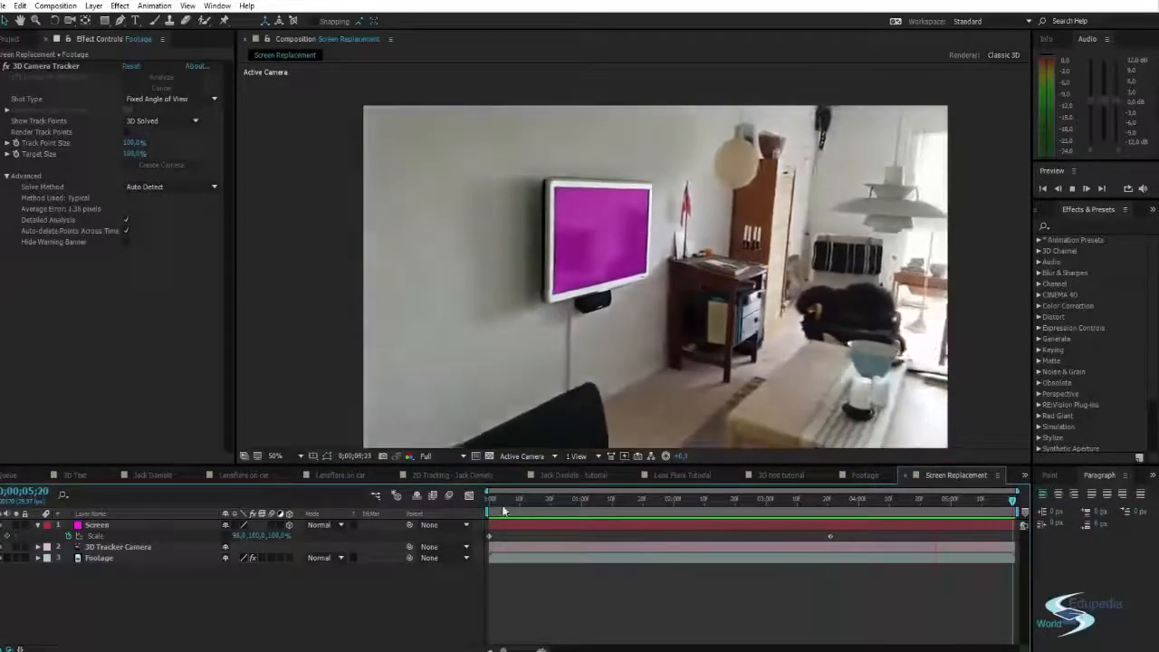
pyautogui.moveTo(504, 503)
pyautogui.mouseDown()
pyautogui.moveTo(996, 503)
pyautogui.moveTo(496, 502)
pyautogui.moveTo(515, 501)
pyautogui.mouseUp()
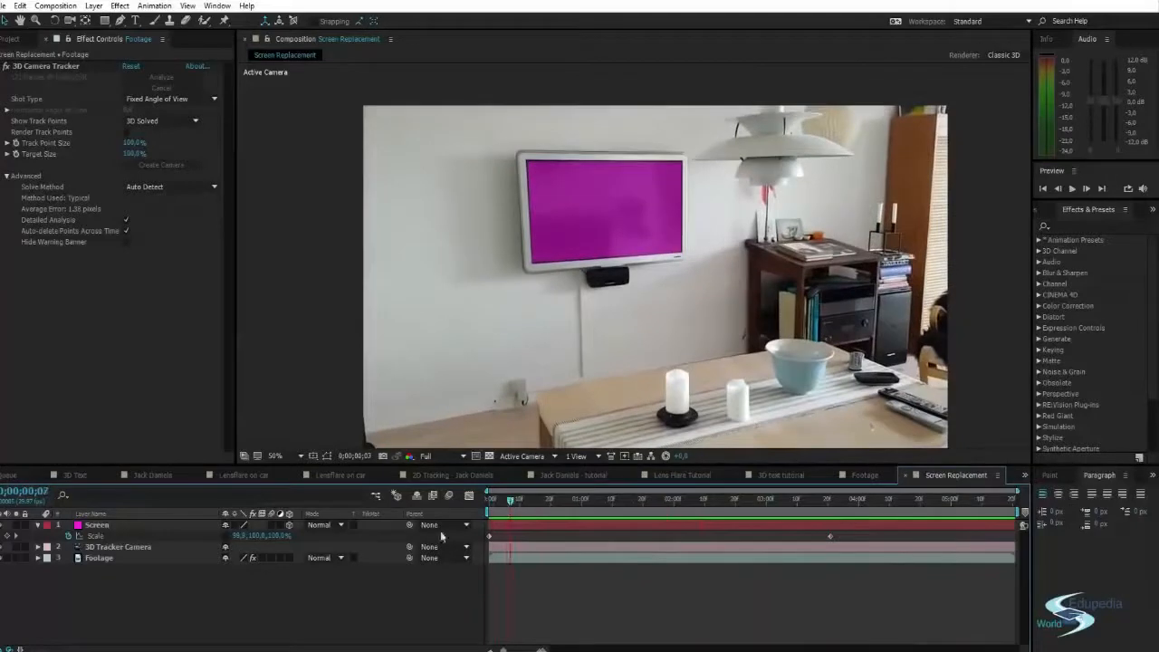
# Pre-compose the Screen layer as Screen Image, leaving all attributes in Screen Replacement, and open the new composition
pyautogui.click(38, 526)
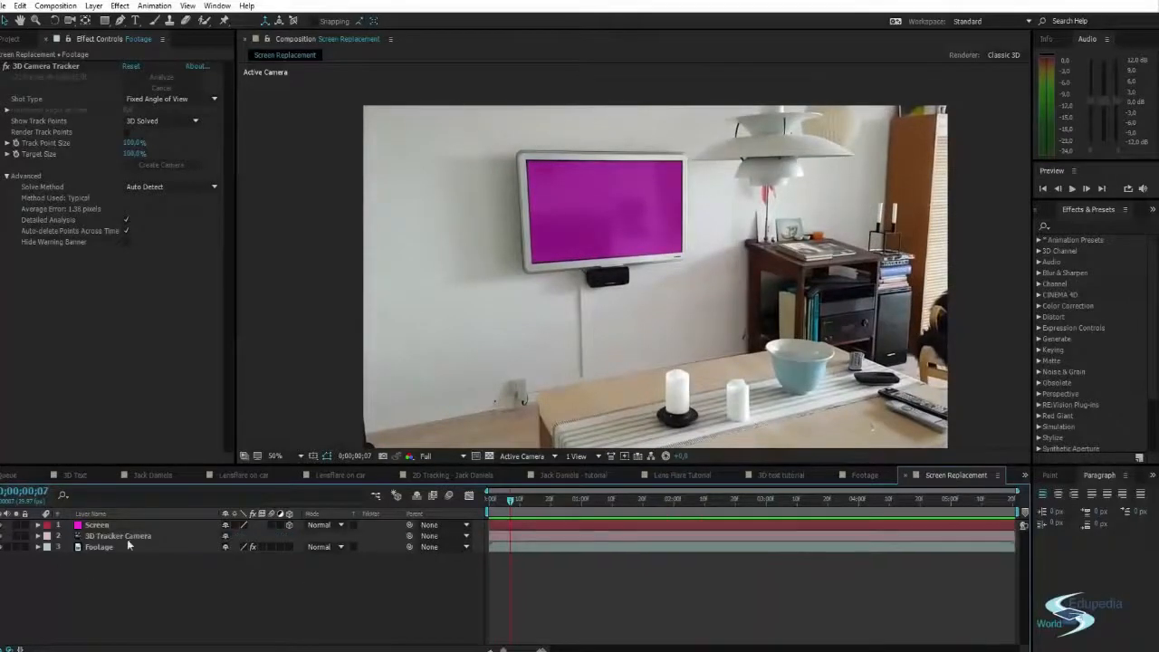
pyautogui.click(98, 526)
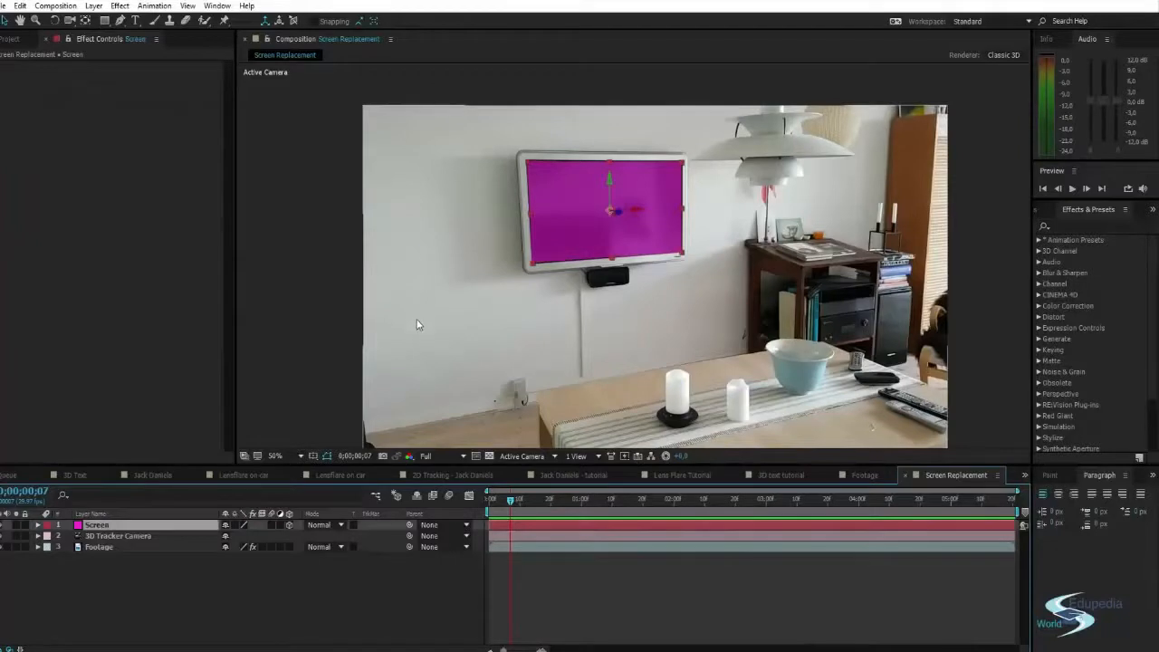
pyautogui.hotkey('ctrl', 'shift', 'c')
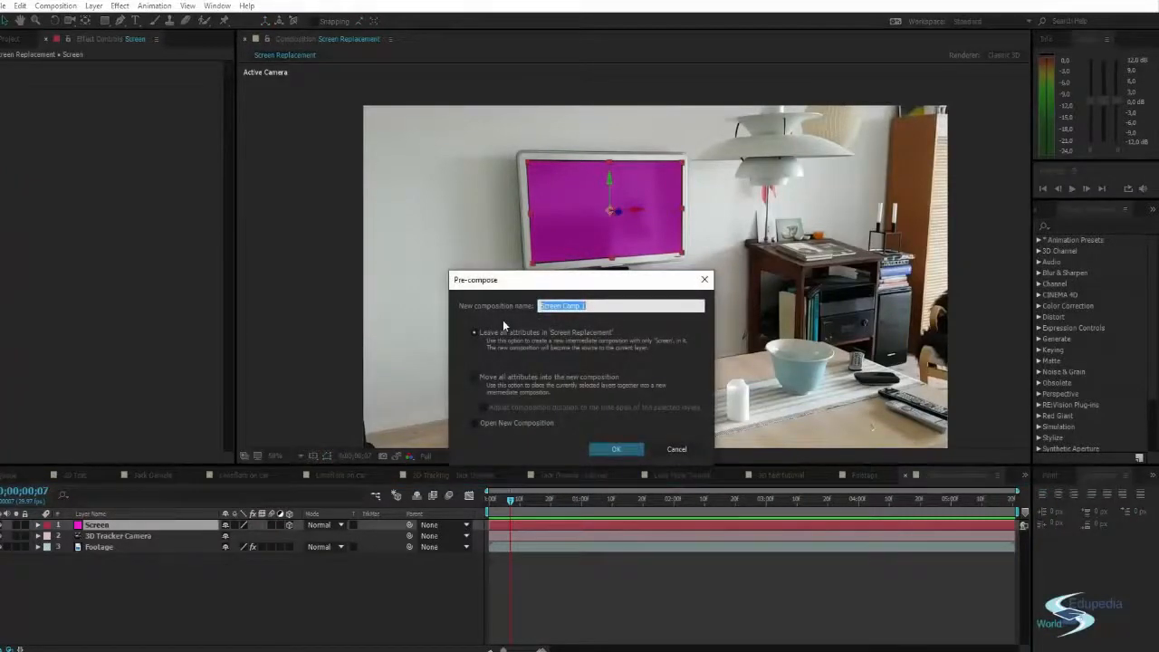
pyautogui.write('Scr')
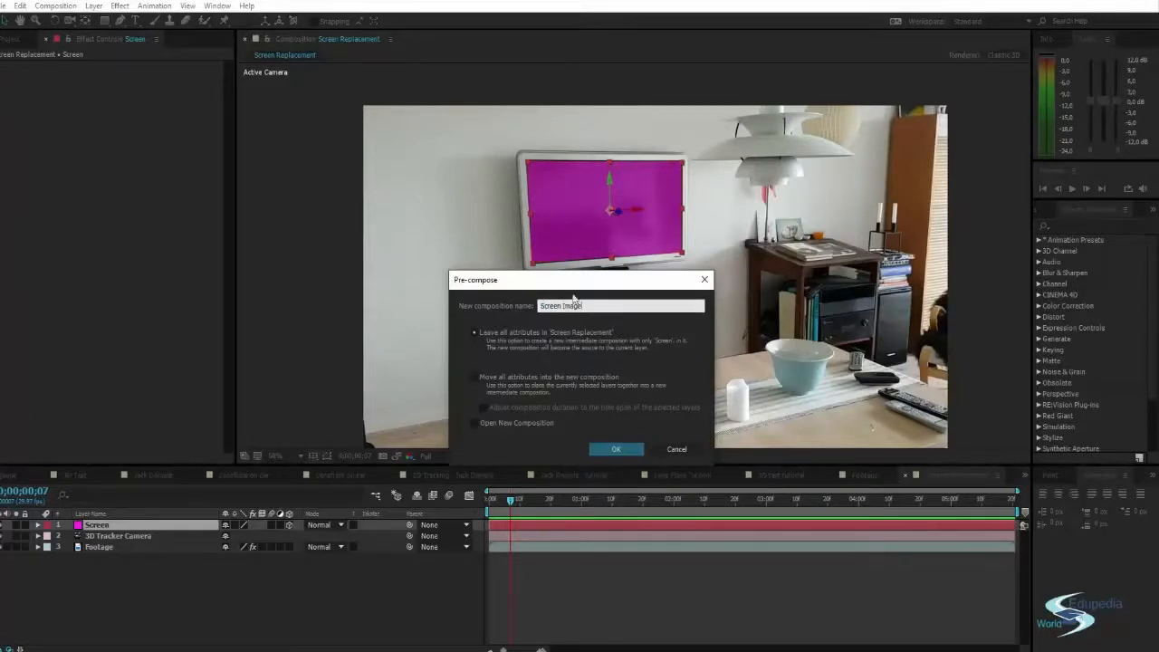
pyautogui.moveTo(549, 286); pyautogui.dragTo(778, 318)
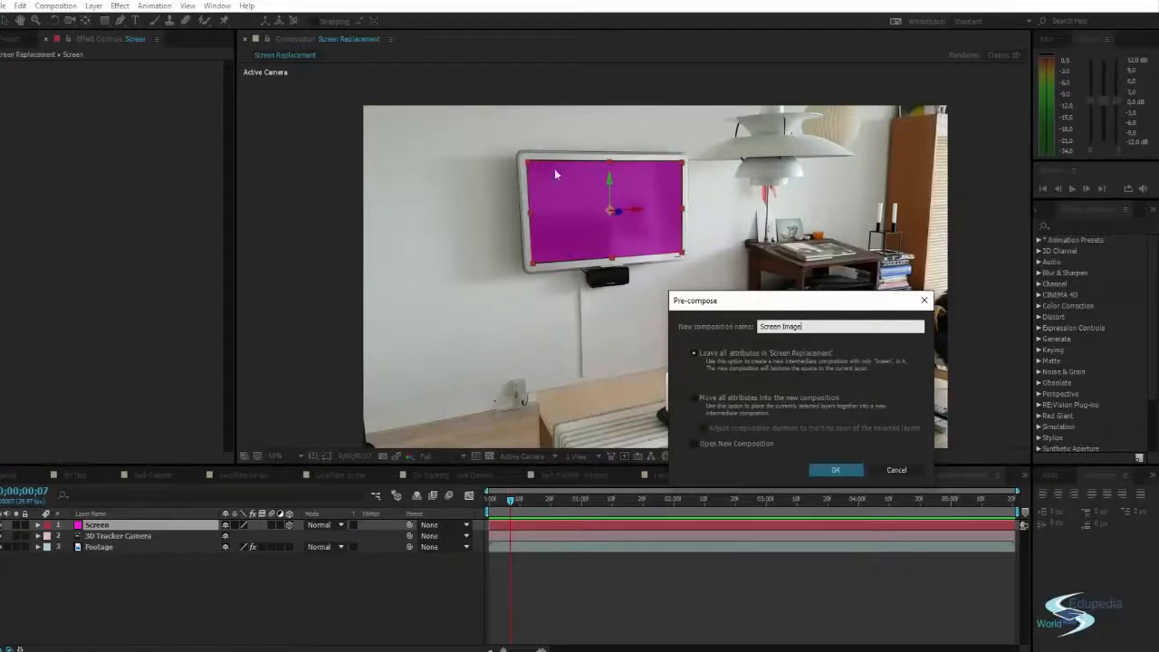
pyautogui.click(844, 473)
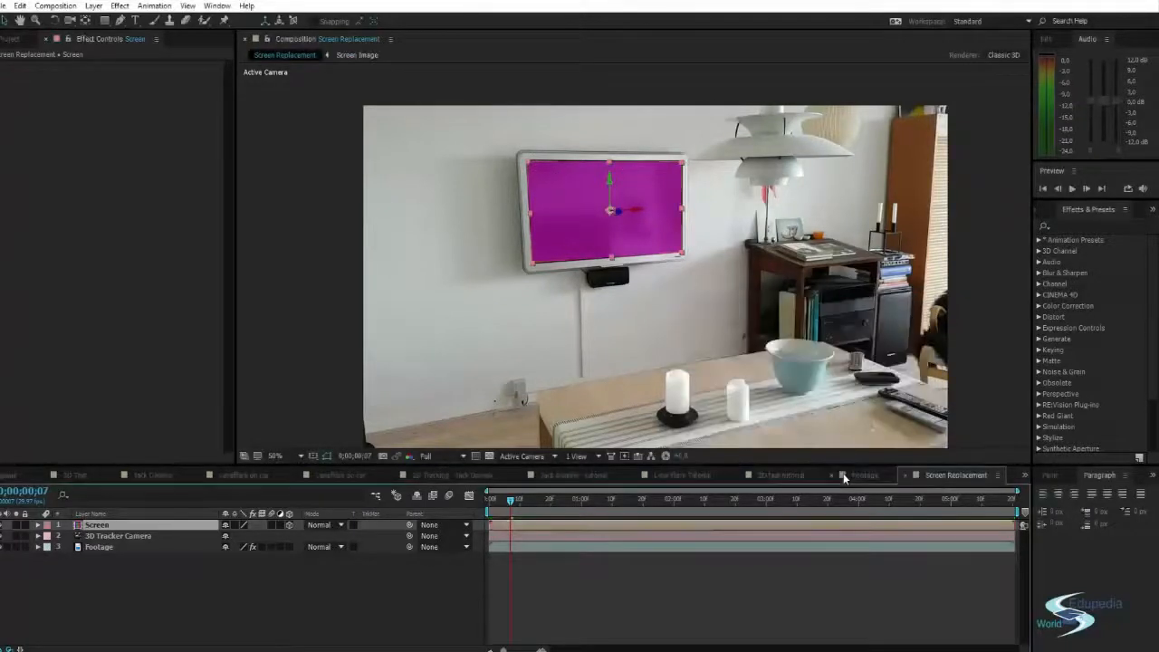
pyautogui.click(120, 569)
pyautogui.click(108, 529)
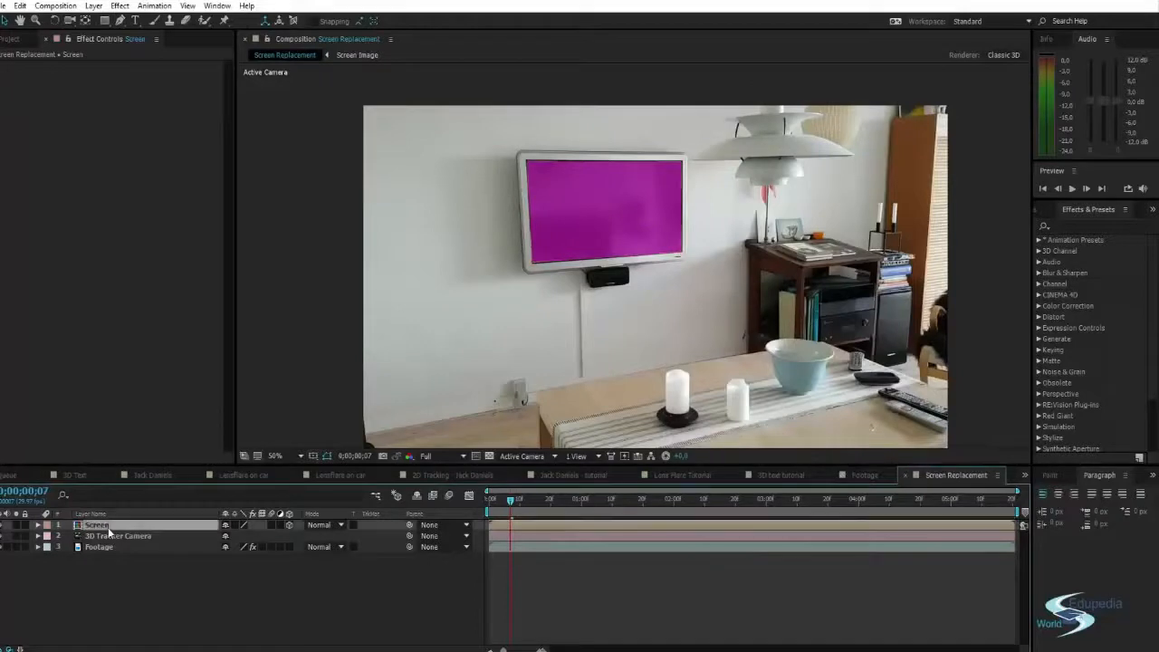
pyautogui.doubleClick(109, 529)
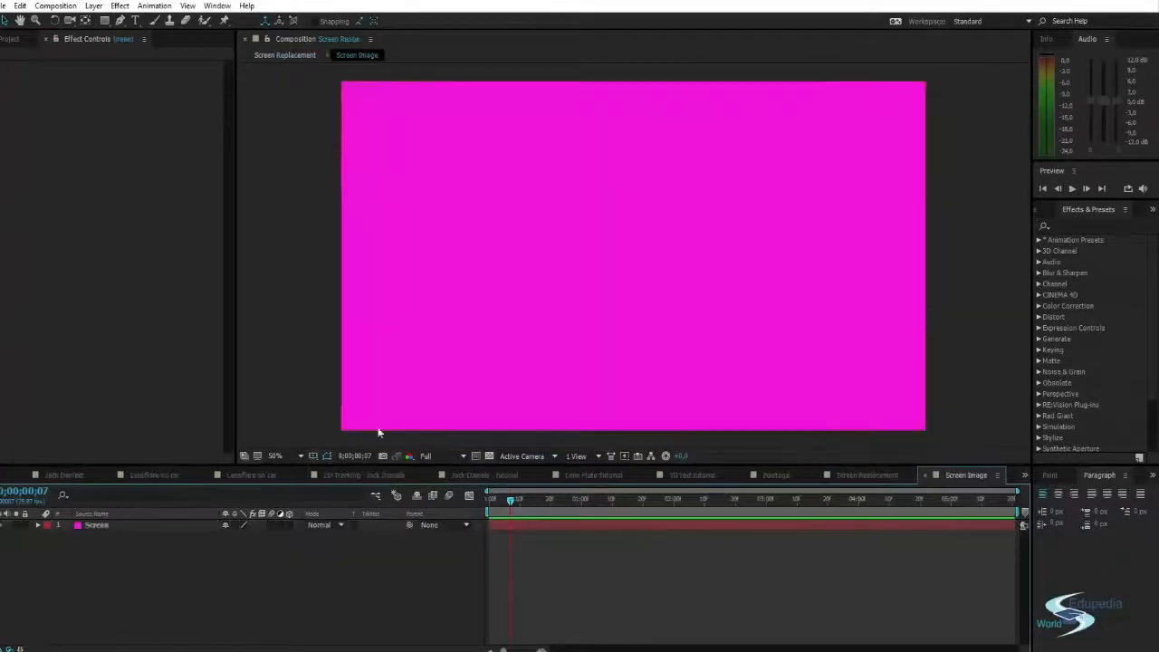
# Try shrinking the solid inside Screen Image, check it on the TV in Screen Replacement, and undo the resize
pyautogui.click(509, 338)
pyautogui.scroll(-2, 562, 239)
pyautogui.moveTo(561, 232); pyautogui.dragTo(617, 212)
pyautogui.click(382, 262)
pyautogui.scroll(2, 580, 236)
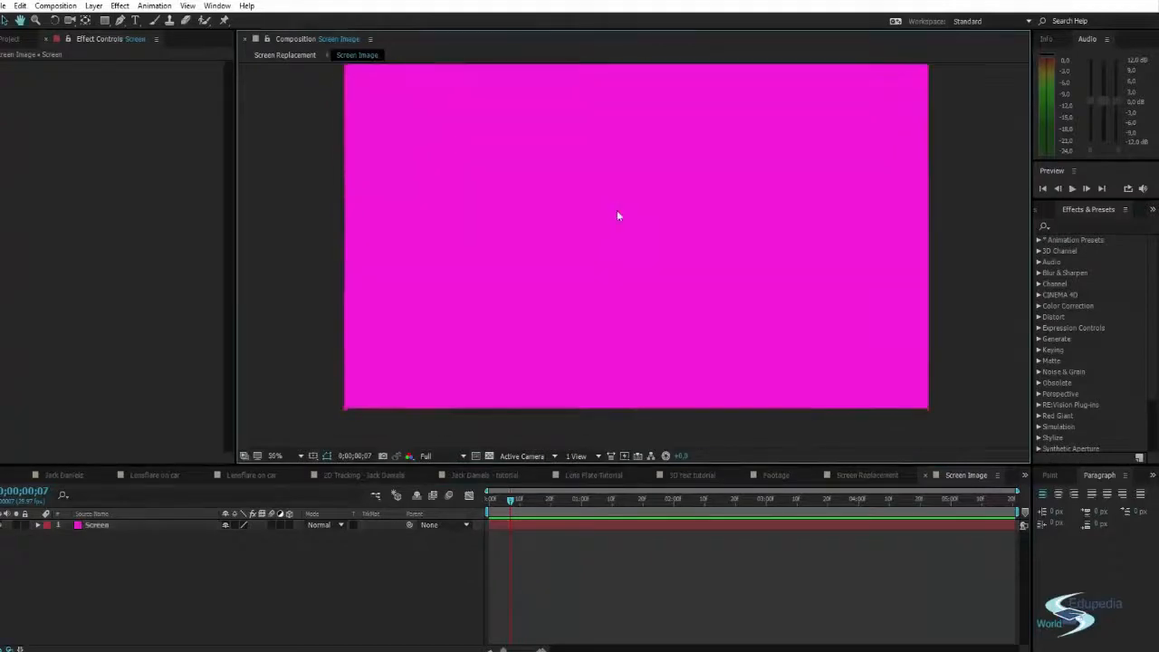
pyautogui.click(890, 145)
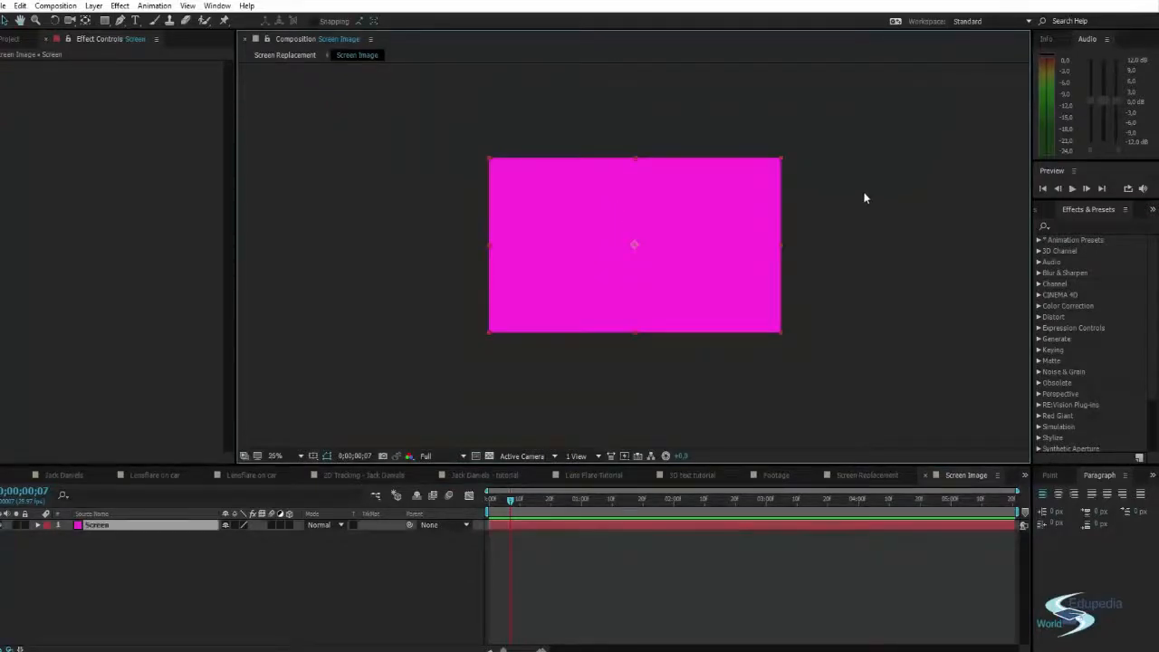
pyautogui.moveTo(864, 193); pyautogui.dragTo(853, 213)
pyautogui.moveTo(769, 181); pyautogui.dragTo(692, 232)
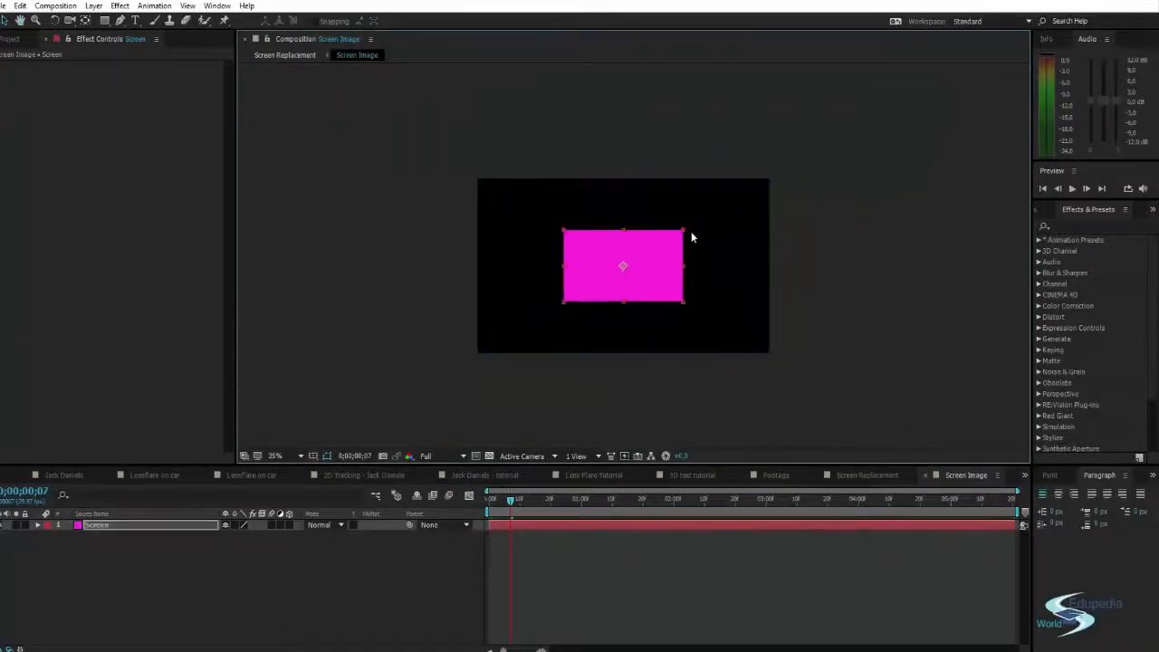
pyautogui.click(866, 475)
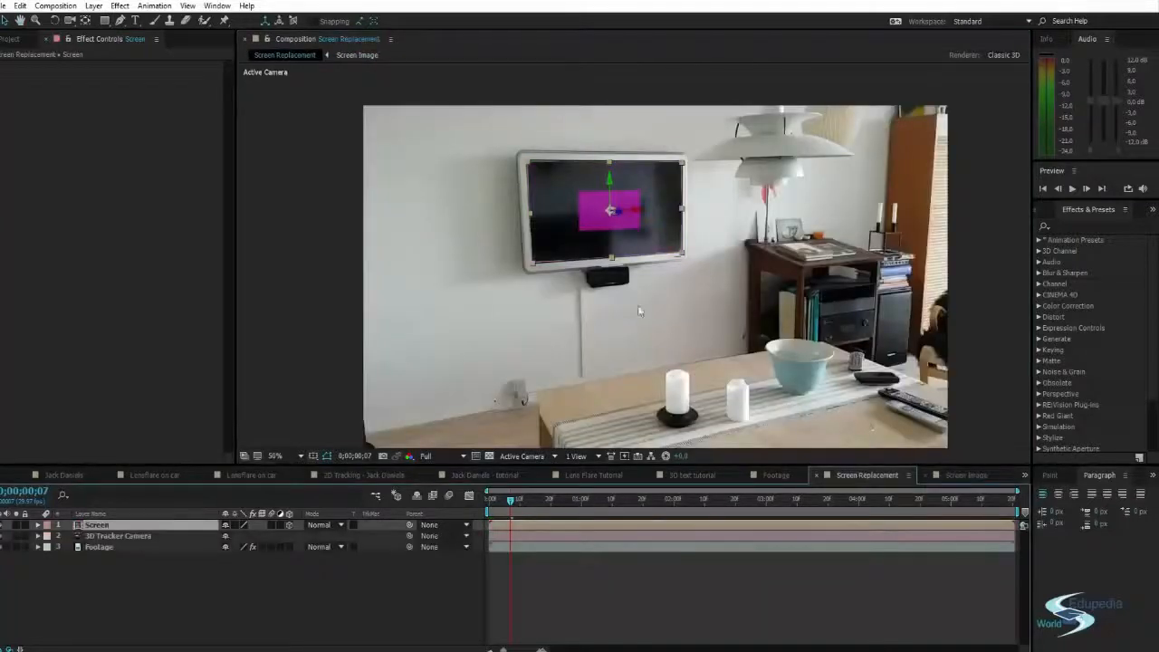
pyautogui.click(961, 476)
pyautogui.hotkey('ctrl', 'z')
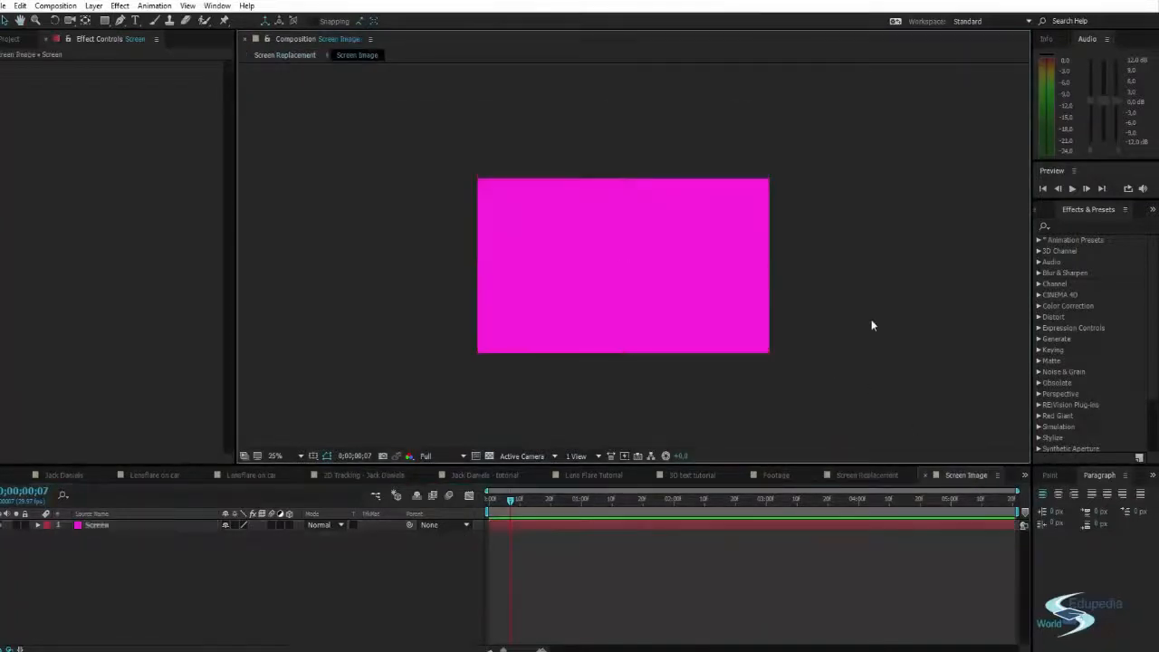
# Delete the solid from Screen Image and set the In point of the Adding Effects.m4v footage to 0:07:39:03
pyautogui.press('Delete')
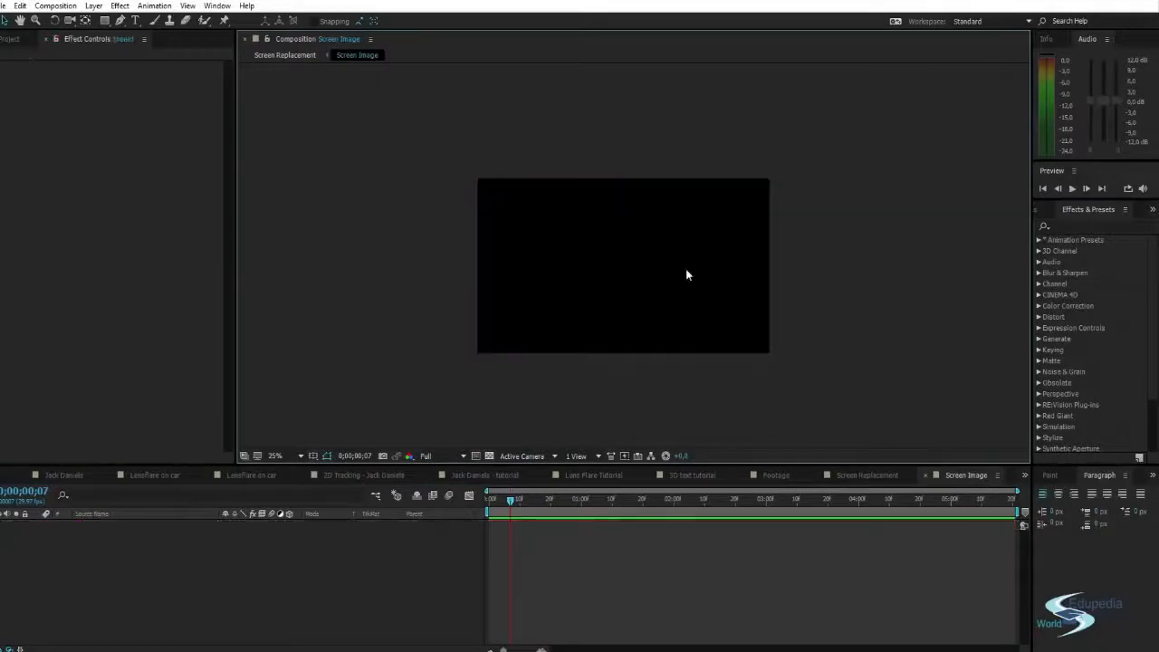
pyautogui.click(10, 39)
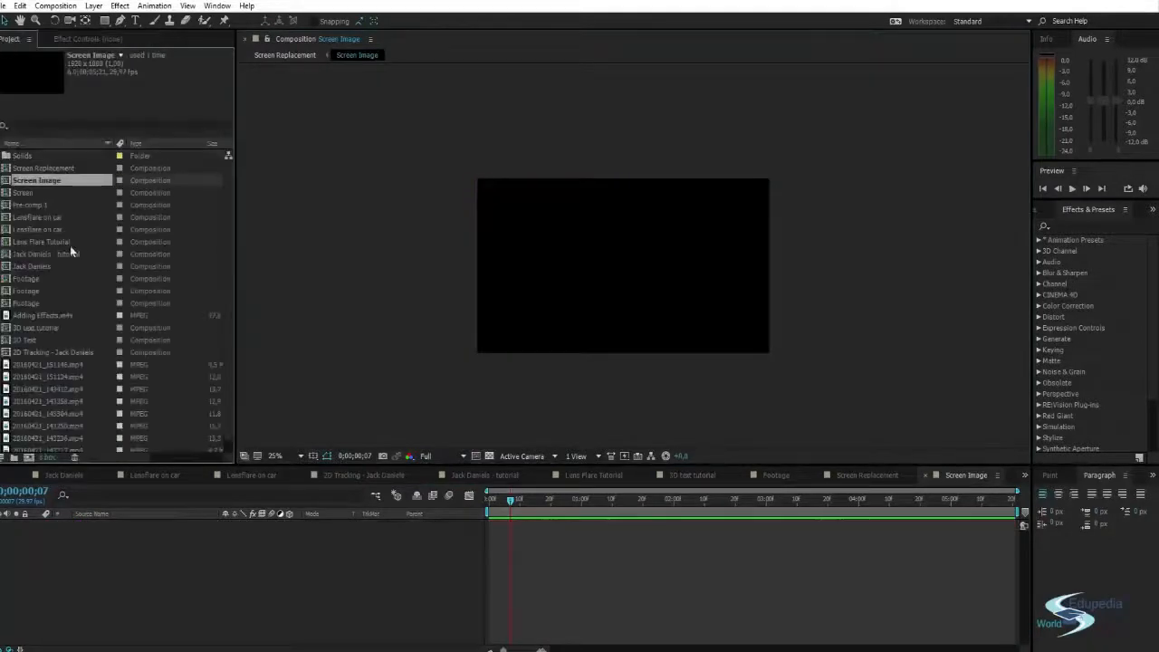
pyautogui.click(47, 316)
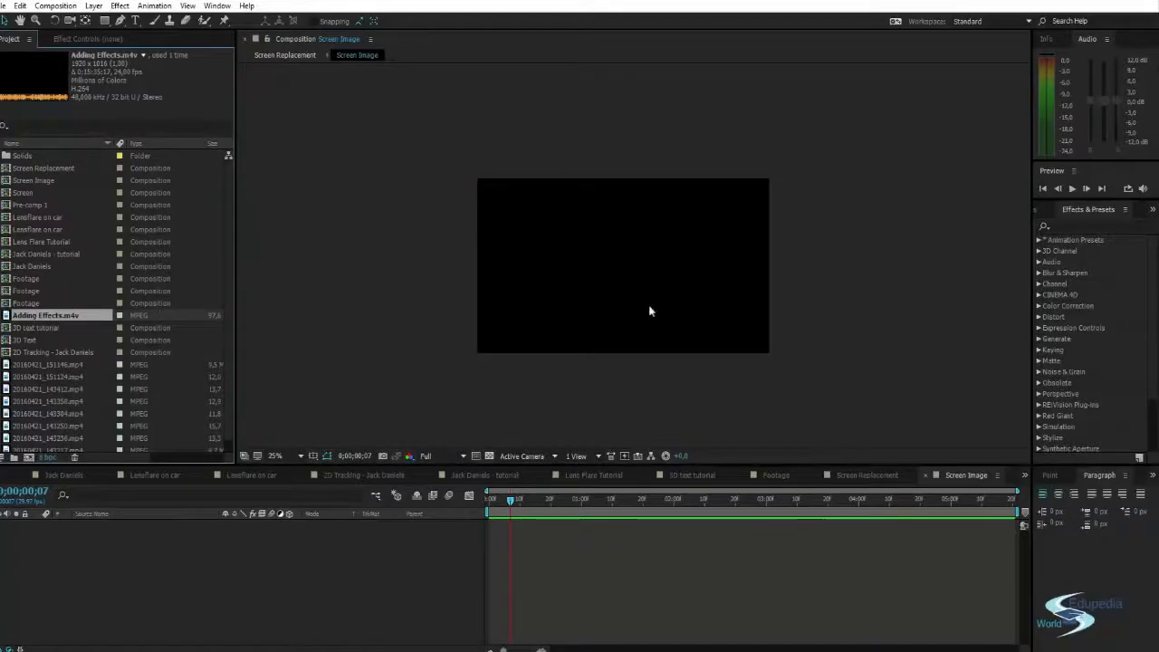
pyautogui.doubleClick(51, 316)
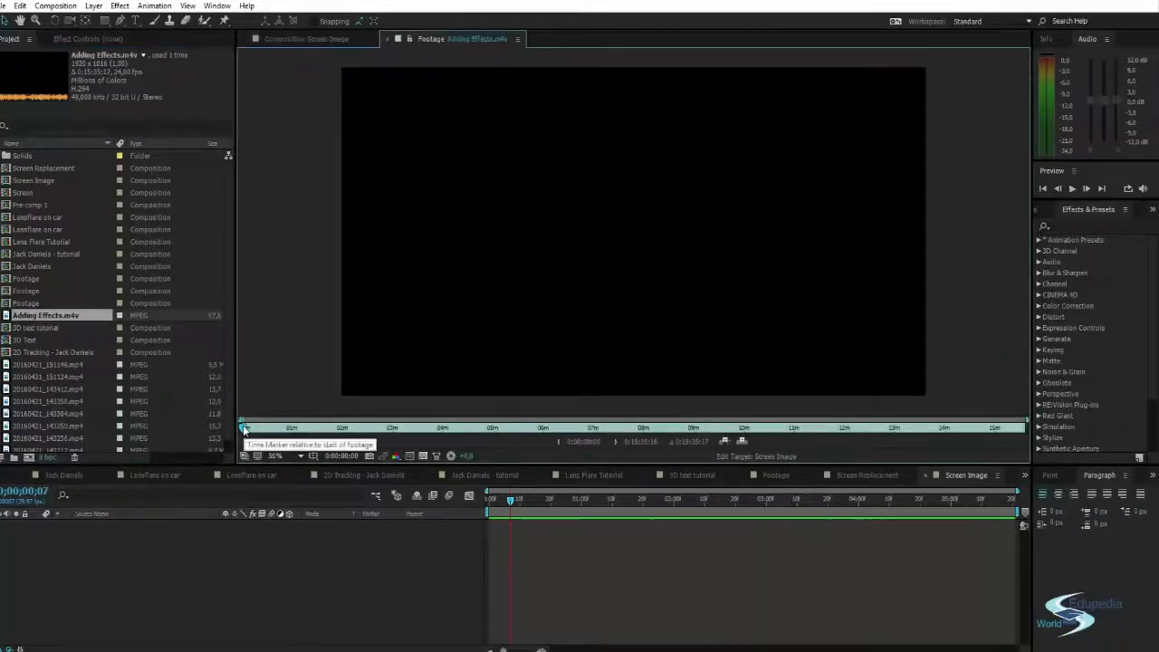
pyautogui.moveTo(244, 428); pyautogui.dragTo(627, 427)
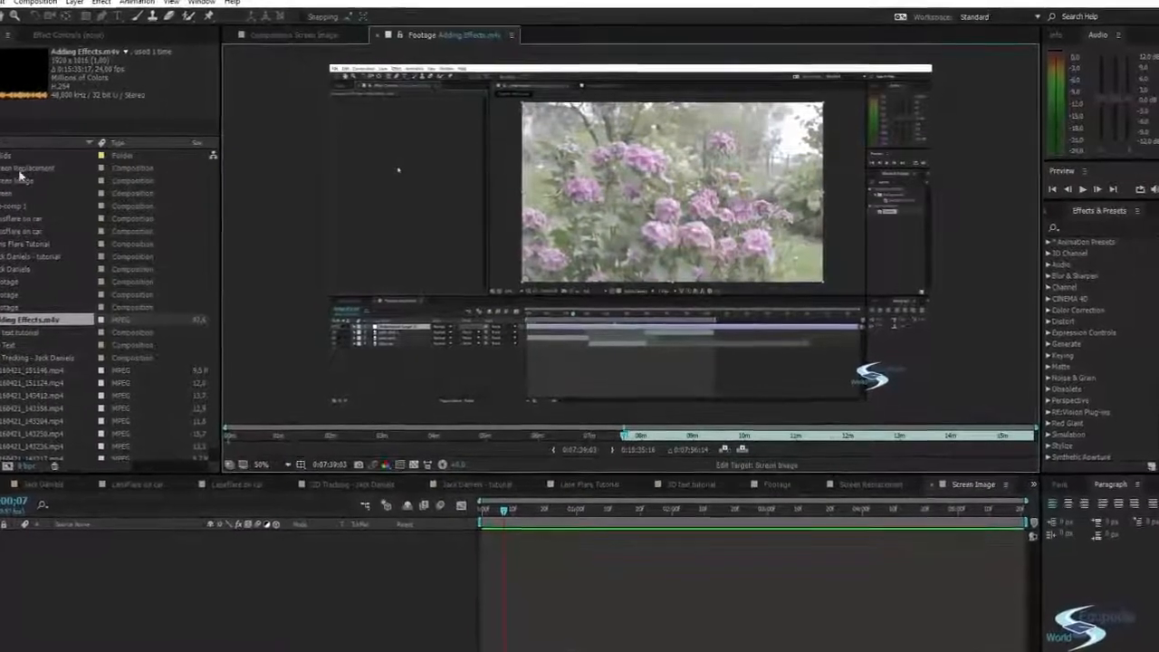
# Add the trimmed Adding Effects.m4v clip to the Screen Image composition and scrub through its first frames
pyautogui.click(292, 36)
pyautogui.moveTo(163, 415); pyautogui.dragTo(126, 586)
pyautogui.click(481, 389)
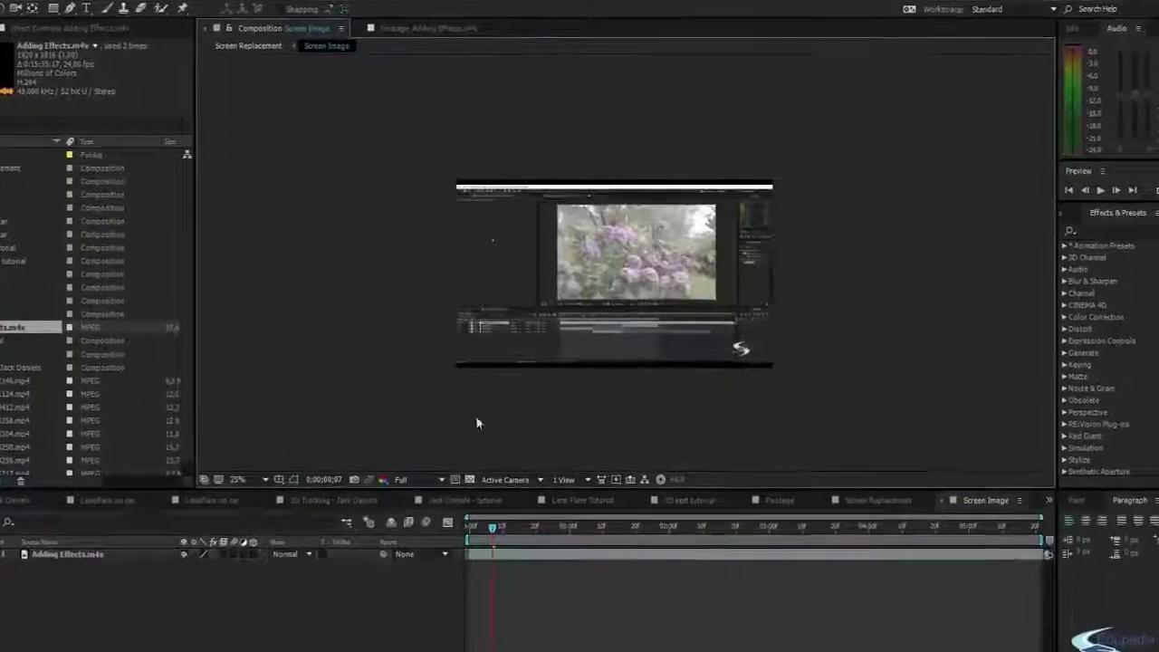
pyautogui.moveTo(497, 526); pyautogui.dragTo(509, 545)
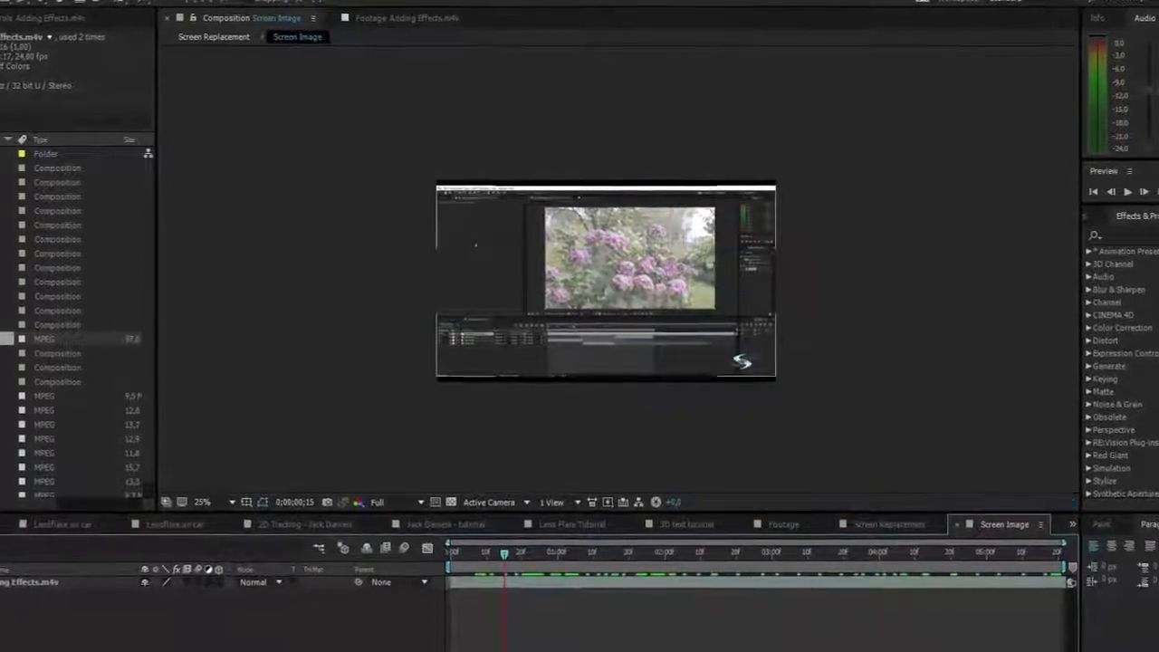
# Return to the Screen Replacement composition and scrub through the shot to check the clip on the TV
pyautogui.click(891, 530)
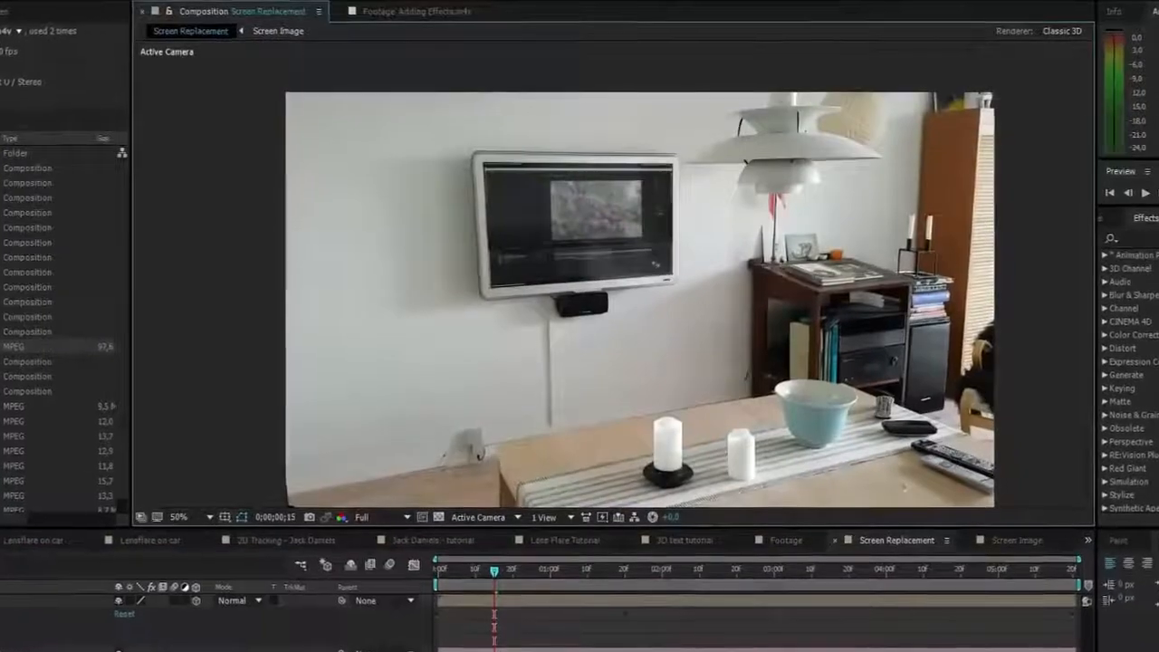
pyautogui.click(2, 598)
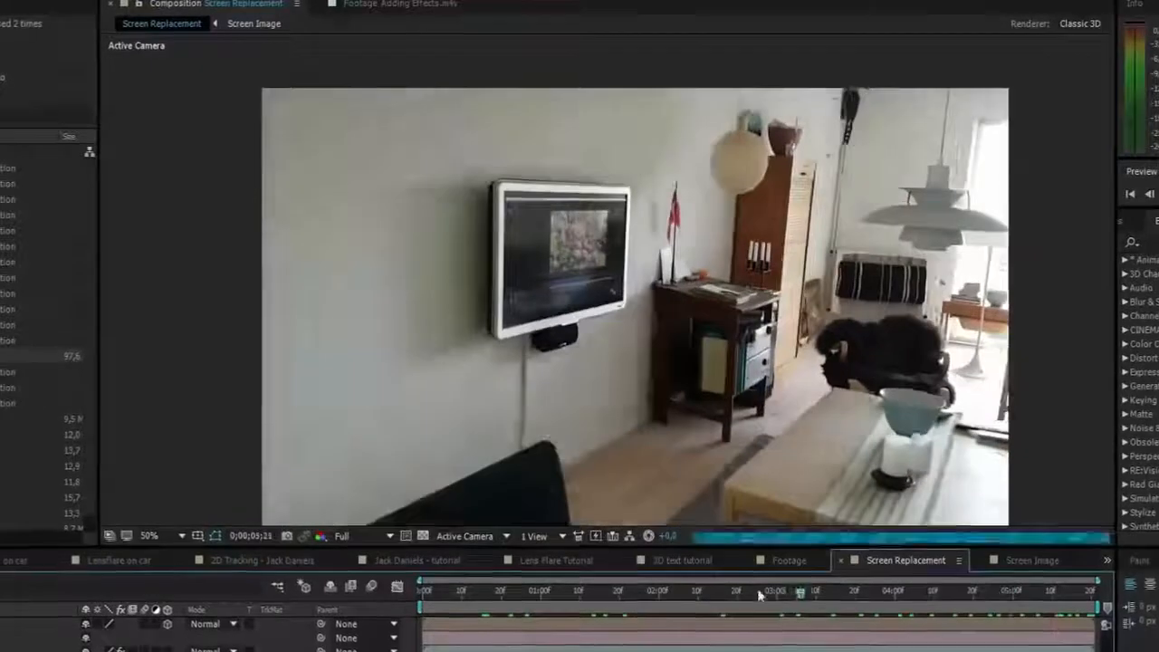
pyautogui.click(492, 589)
pyautogui.moveTo(486, 598); pyautogui.dragTo(417, 596)
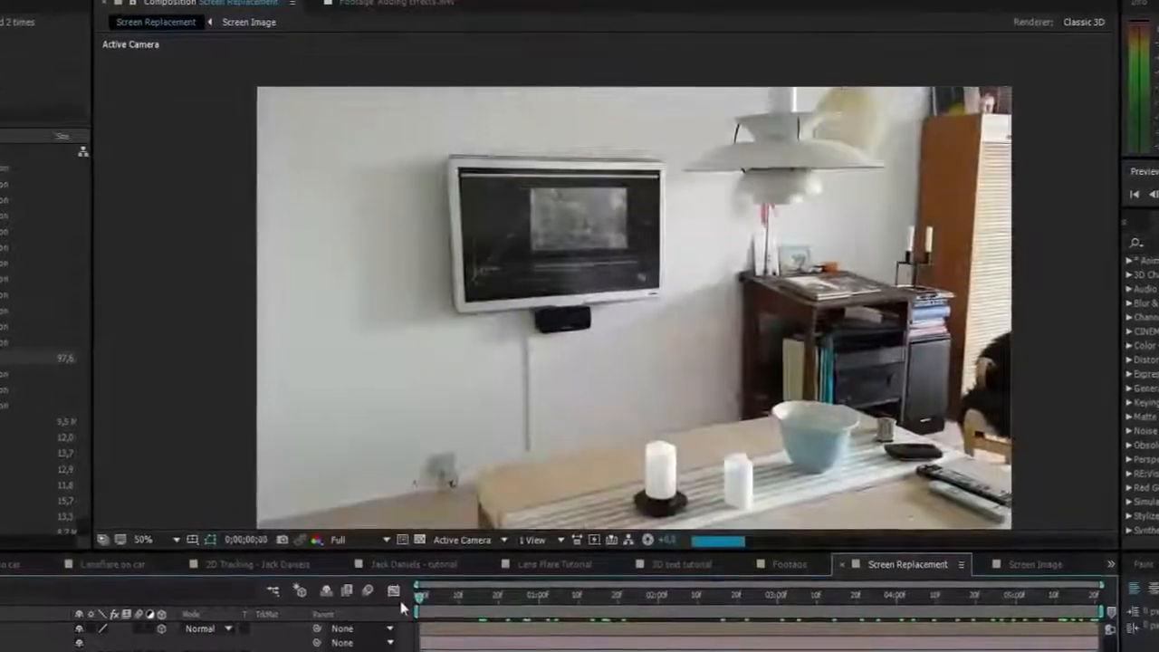
# Examine up close how the clip's edges fit inside the TV frame at 0;00;00;00
pyautogui.scroll(2, 577, 198)
pyautogui.moveTo(544, 174); pyautogui.dragTo(643, 364)
pyautogui.scroll(-2, 643, 367)
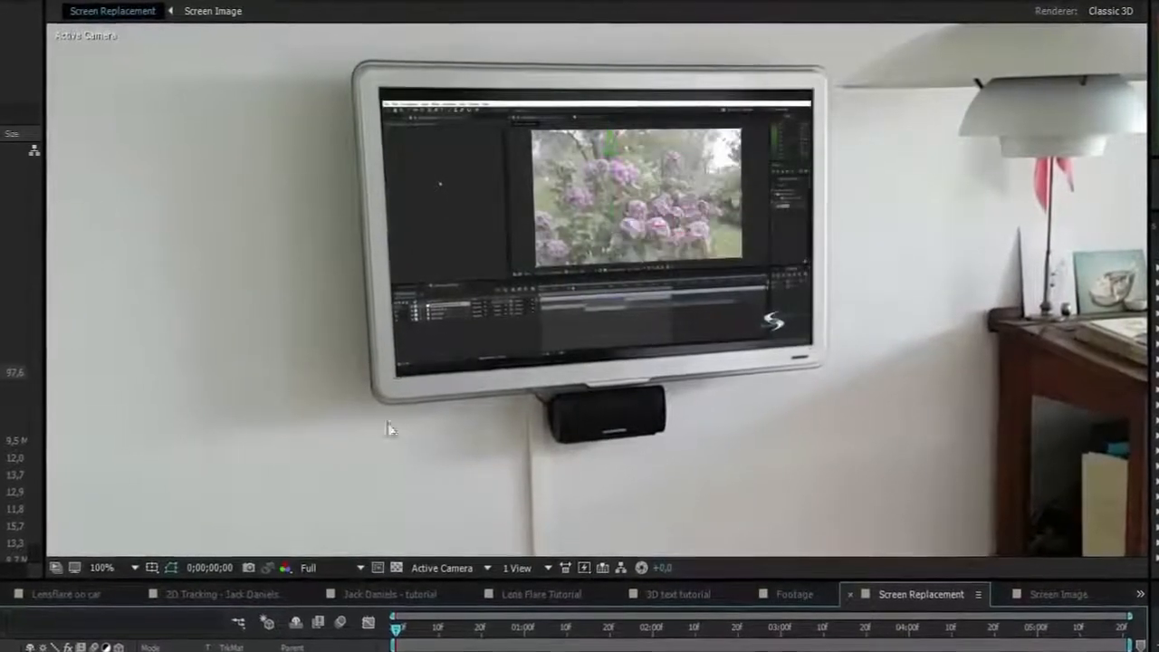
pyautogui.scroll(-1, 388, 426)
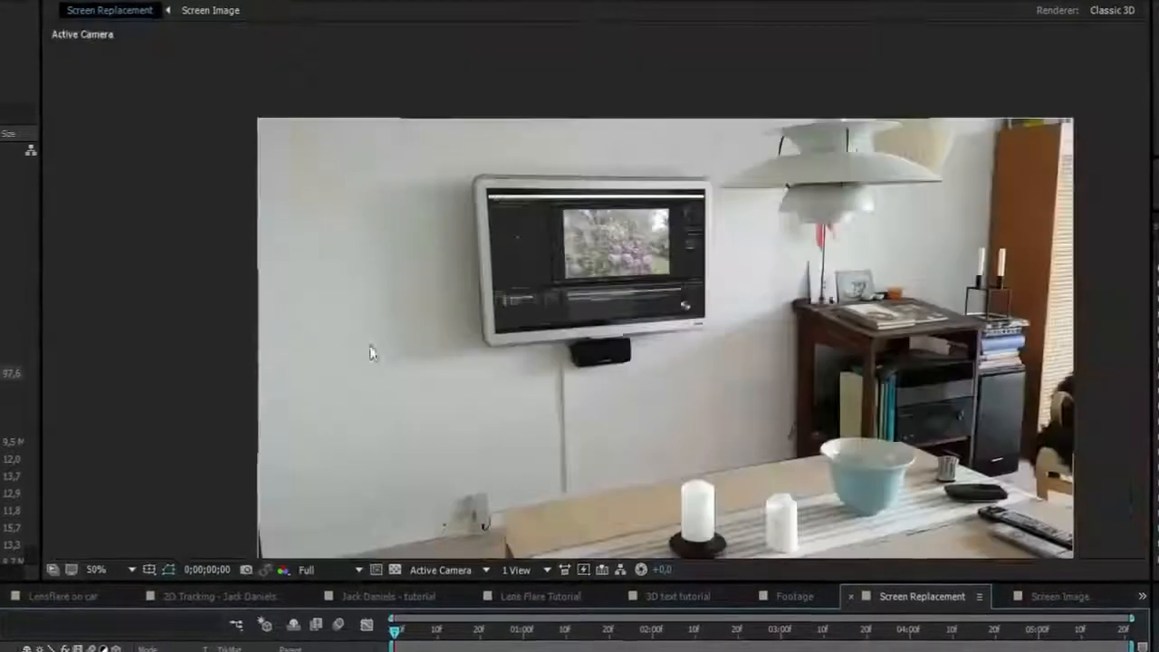
pyautogui.moveTo(371, 348); pyautogui.dragTo(413, 331)
pyautogui.scroll(2, 475, 270)
pyautogui.moveTo(489, 254); pyautogui.dragTo(495, 276)
pyautogui.moveTo(473, 372); pyautogui.dragTo(492, 313)
pyautogui.scroll(1, 399, 358)
pyautogui.scroll(-2, 432, 321)
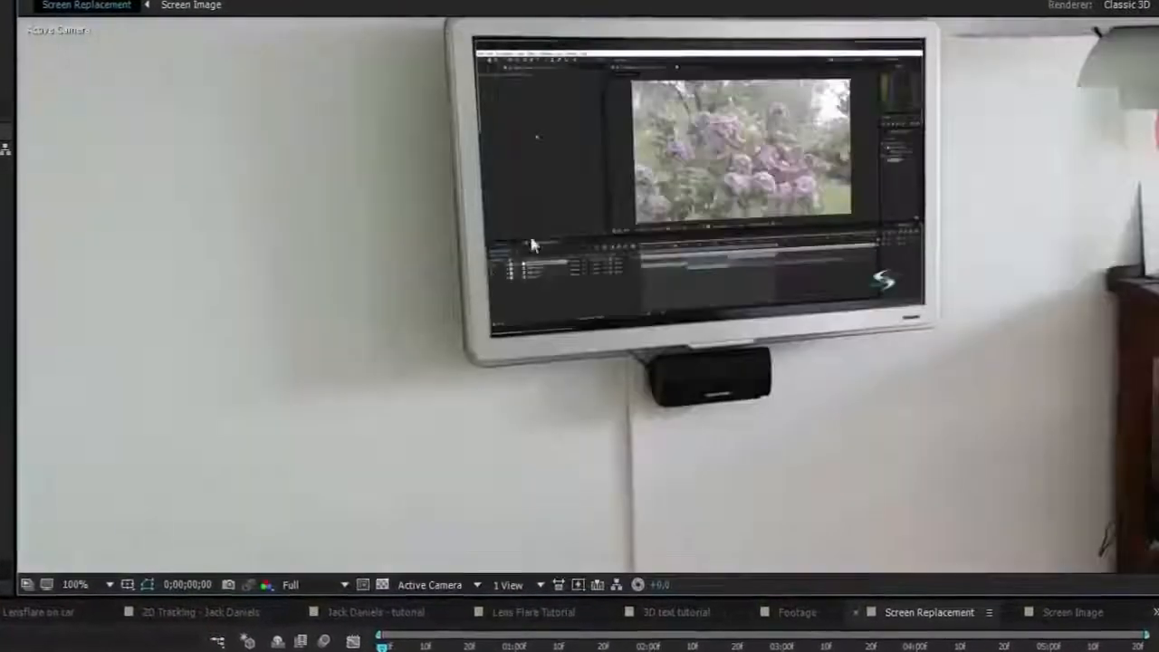
# Play the shot in close-up and examine how sharp the desk and books are at 0;00;03;03
pyautogui.moveTo(531, 240); pyautogui.dragTo(486, 301)
pyautogui.press('space')
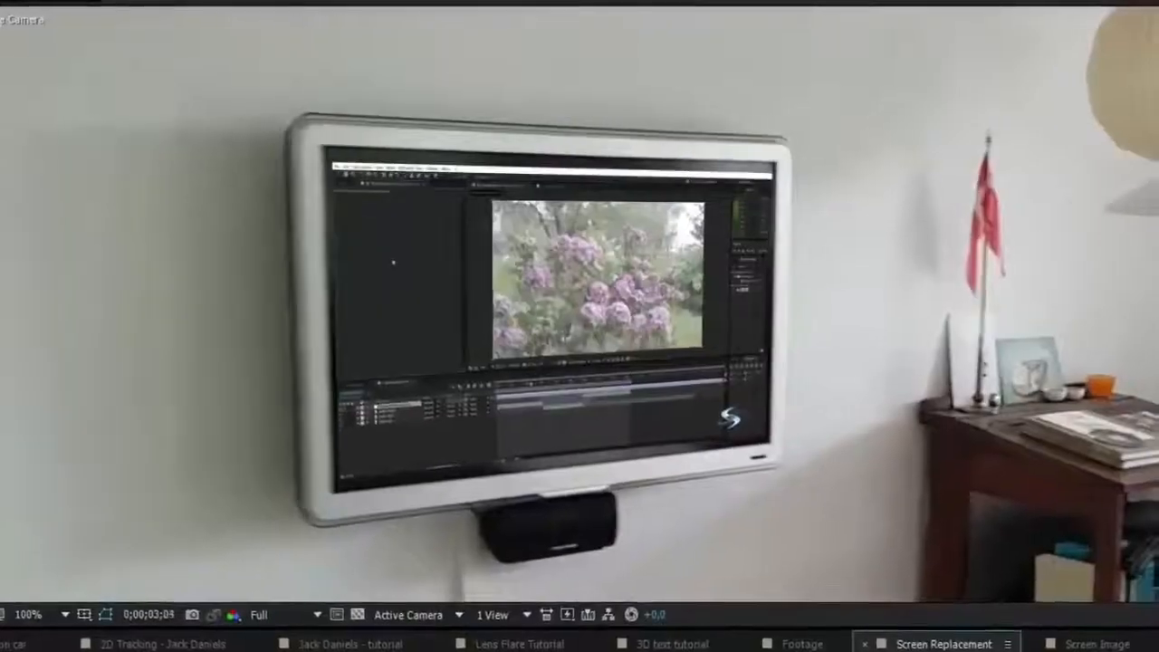
pyautogui.scroll(5, 665, 317)
pyautogui.scroll(-4, 665, 199)
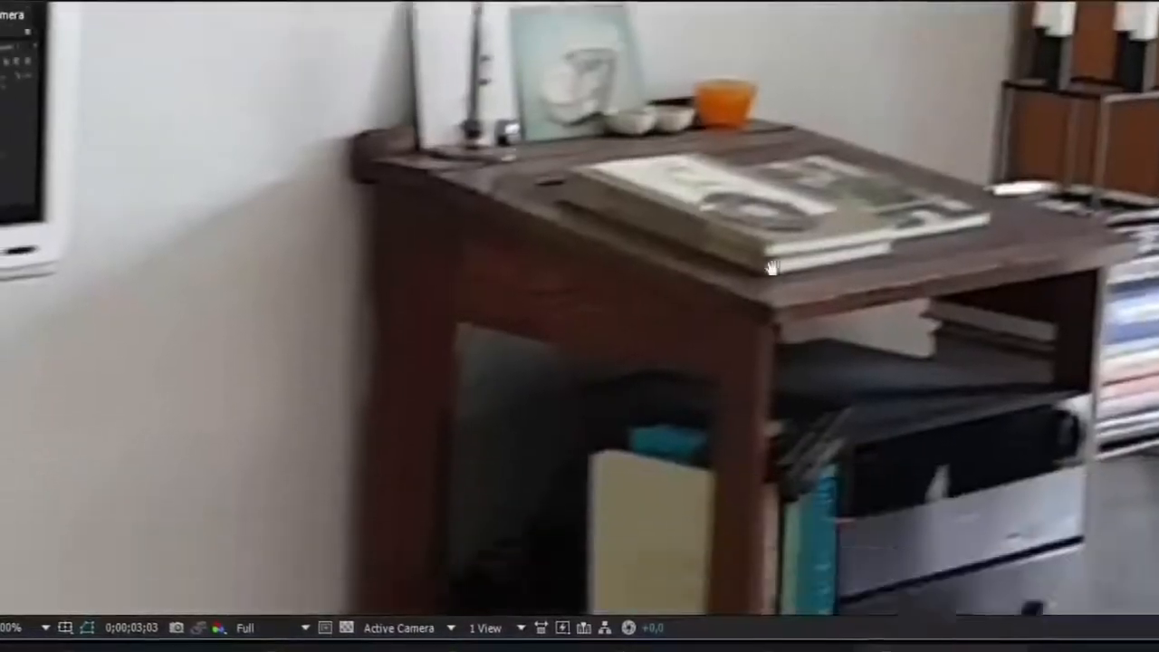
pyautogui.moveTo(772, 268); pyautogui.dragTo(937, 516)
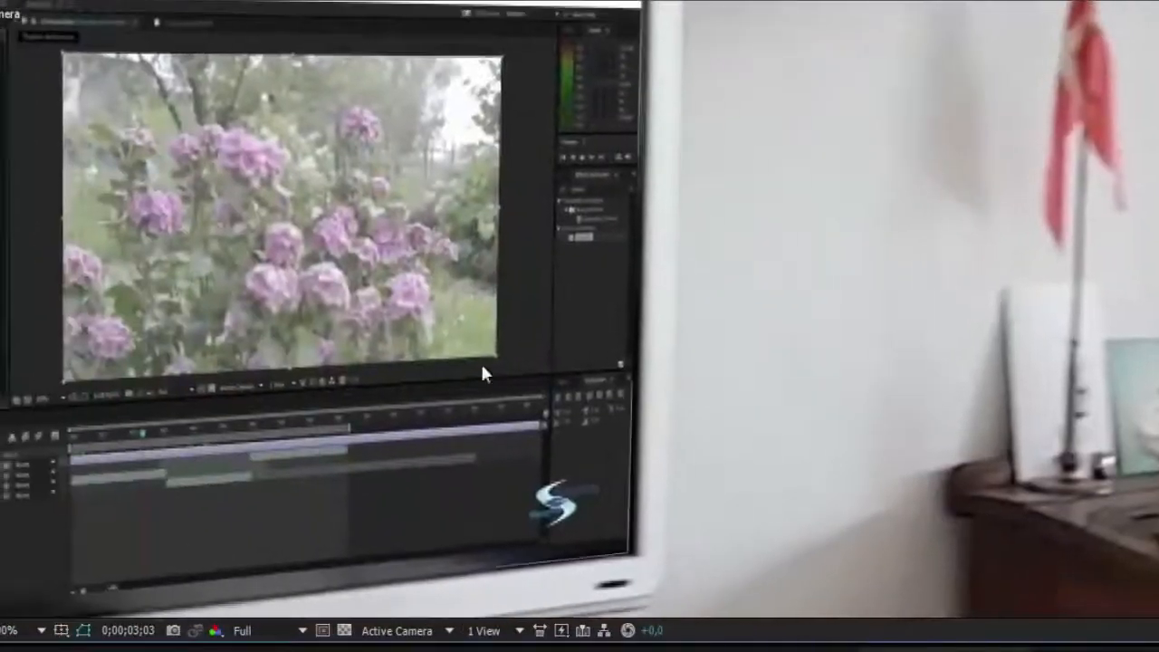
# Examine the sharpness of the clip on the TV up close and compare it with the surrounding footage
pyautogui.moveTo(428, 389); pyautogui.dragTo(339, 422)
pyautogui.scroll(3, 477, 278)
pyautogui.moveTo(248, 268); pyautogui.dragTo(859, 464)
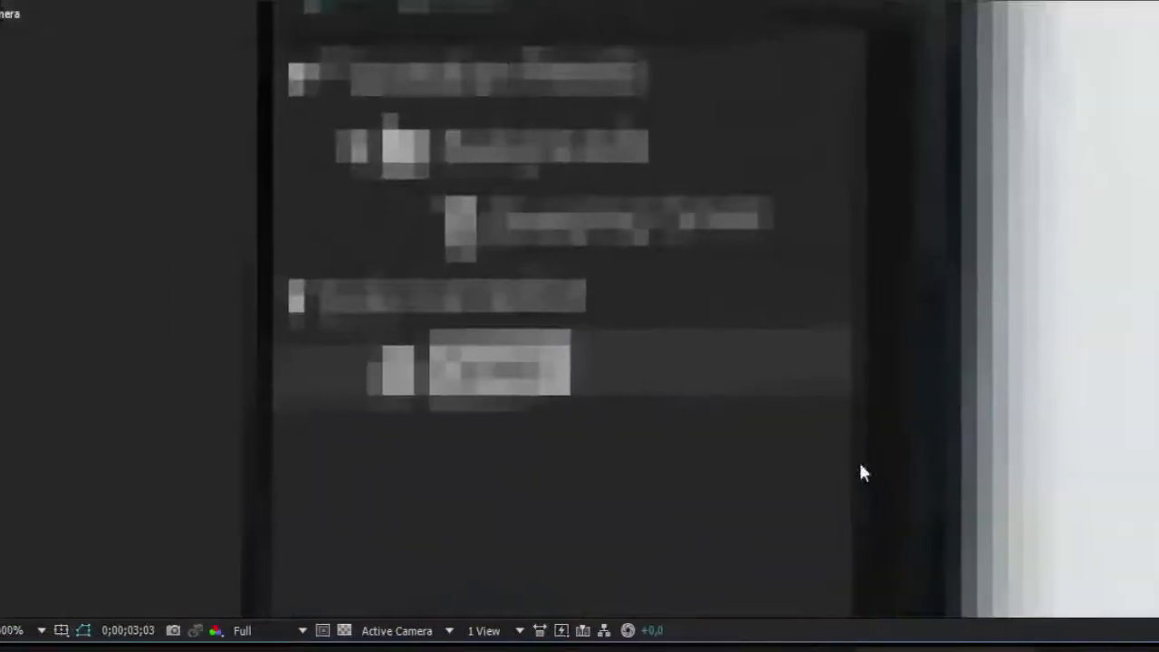
pyautogui.scroll(-2, 797, 427)
pyautogui.moveTo(628, 264); pyautogui.dragTo(897, 431)
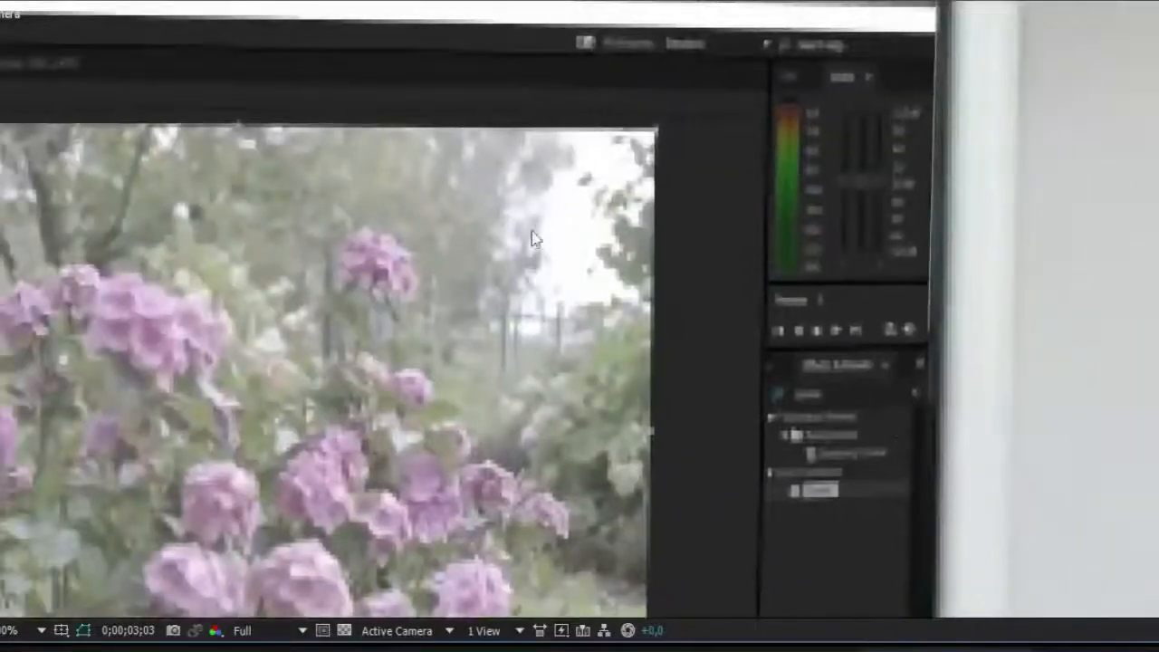
pyautogui.scroll(-1, 532, 231)
pyautogui.moveTo(400, 369); pyautogui.dragTo(800, 264)
pyautogui.scroll(-1, 801, 264)
pyautogui.moveTo(794, 313); pyautogui.dragTo(726, 282)
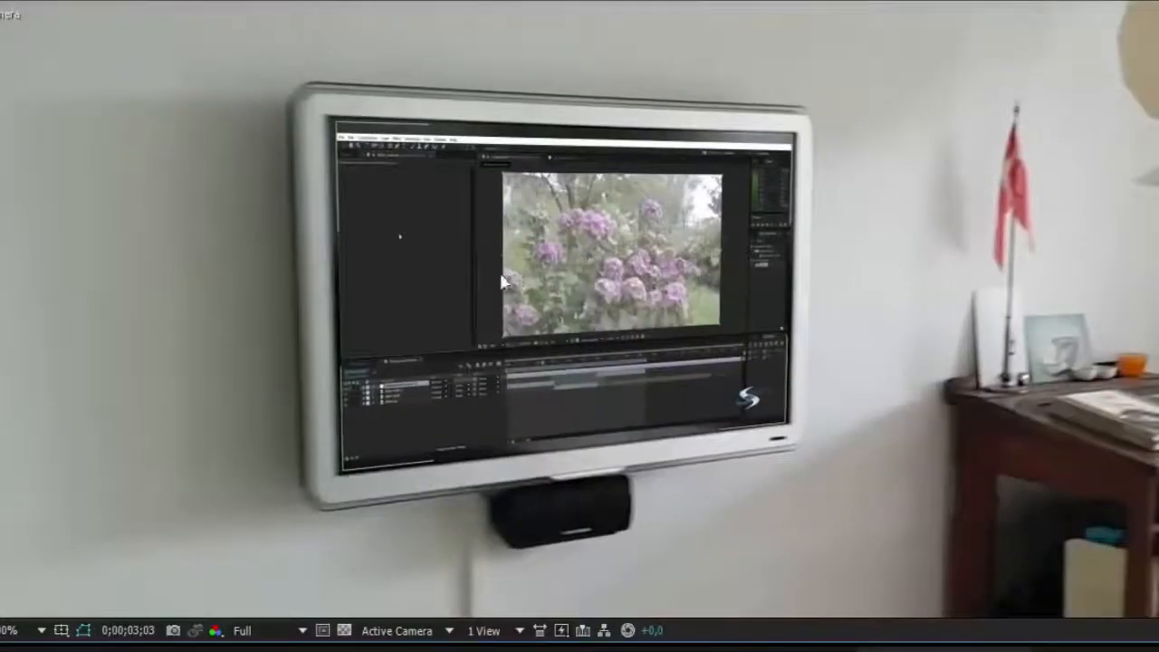
pyautogui.scroll(1, 502, 283)
pyautogui.scroll(-1, 503, 258)
pyautogui.moveTo(503, 258); pyautogui.dragTo(567, 253)
pyautogui.scroll(2, 408, 456)
pyautogui.moveTo(413, 453); pyautogui.dragTo(666, 265)
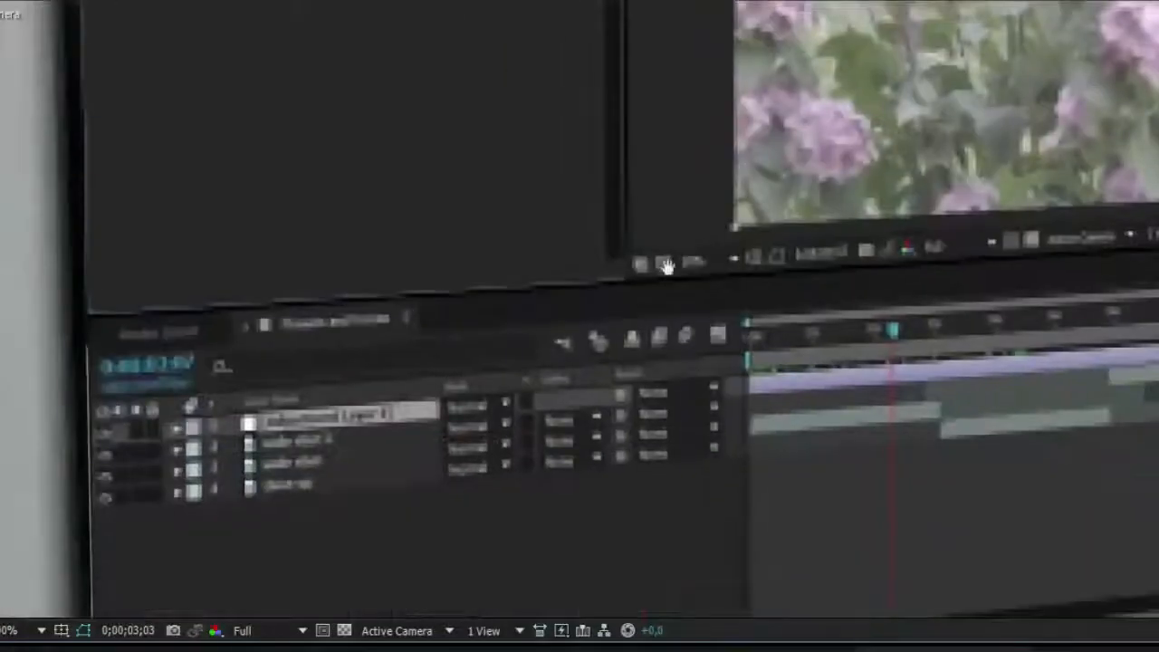
pyautogui.scroll(-1, 667, 266)
pyautogui.scroll(-1, 500, 346)
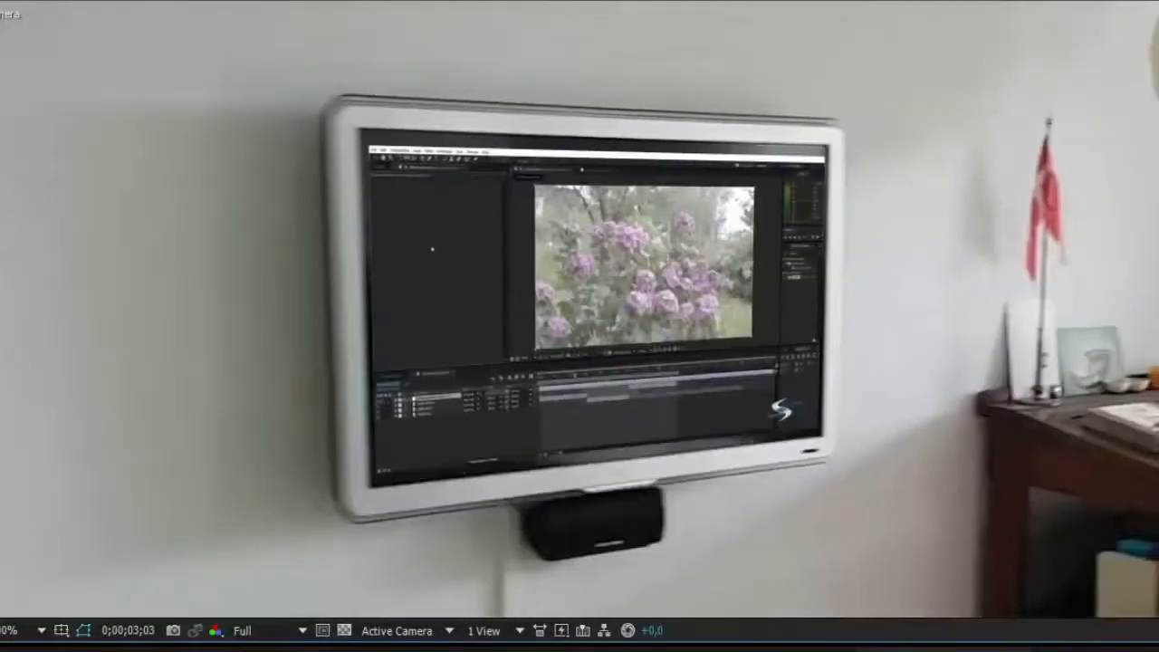
# Take the Screen layer out of view to inspect the TV's original reflections, and restore it
pyautogui.press('Delete')
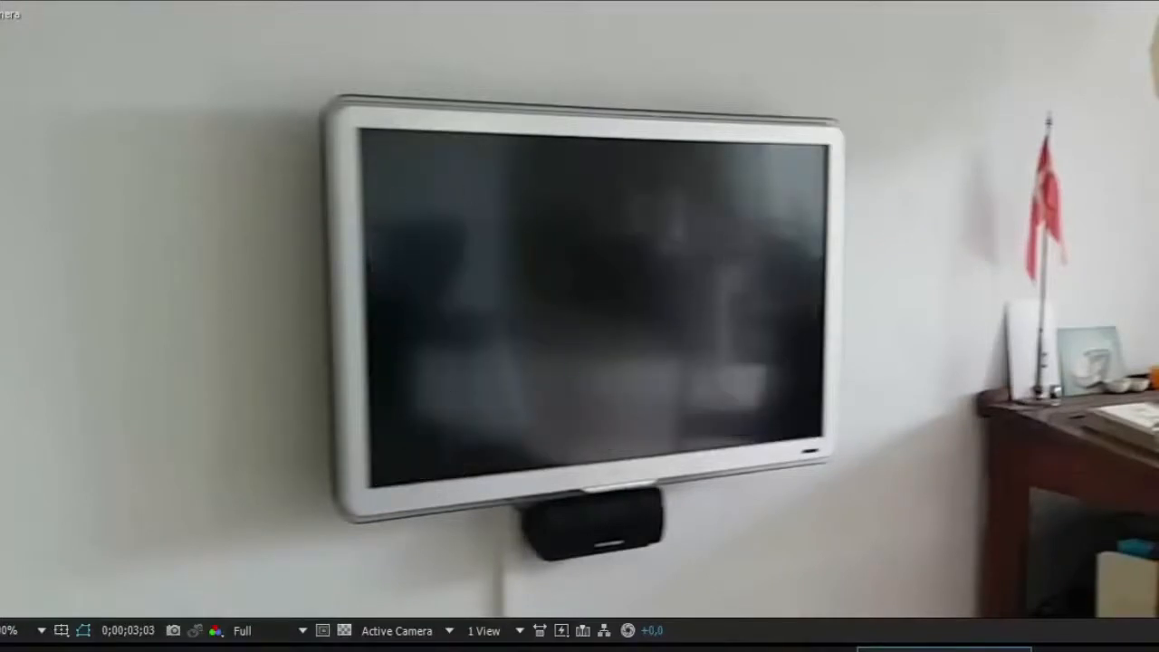
pyautogui.hotkey('ctrl', 'z')
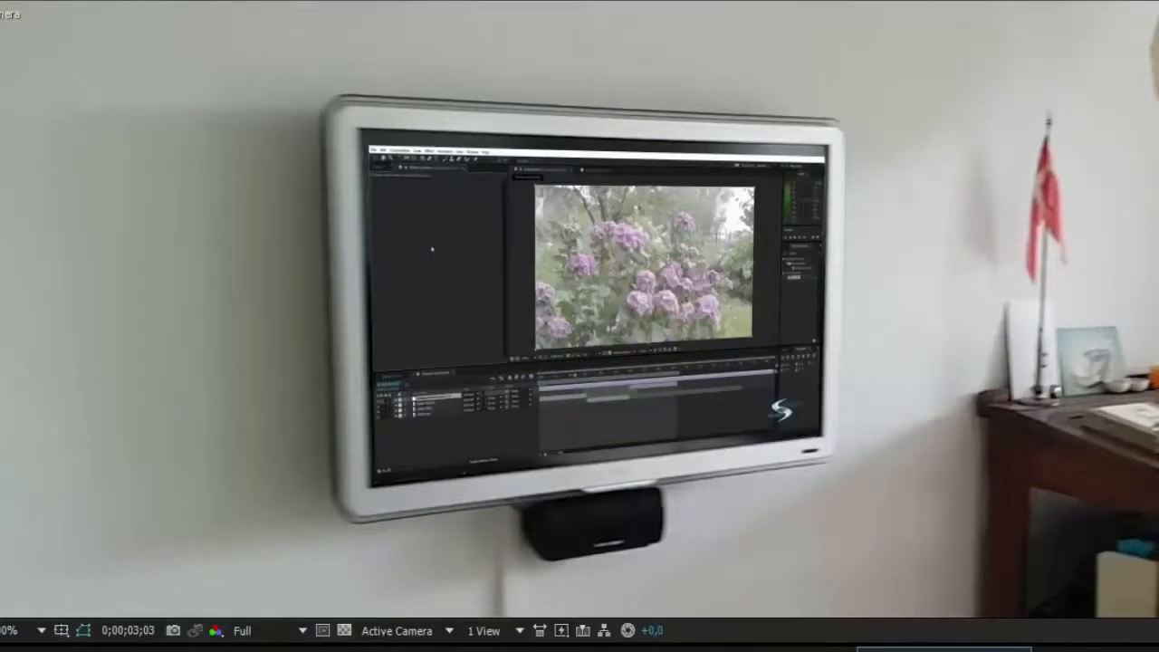
# Set the blending mode of the Screen layer to Screen and preview the shot
pyautogui.click(374, 606)
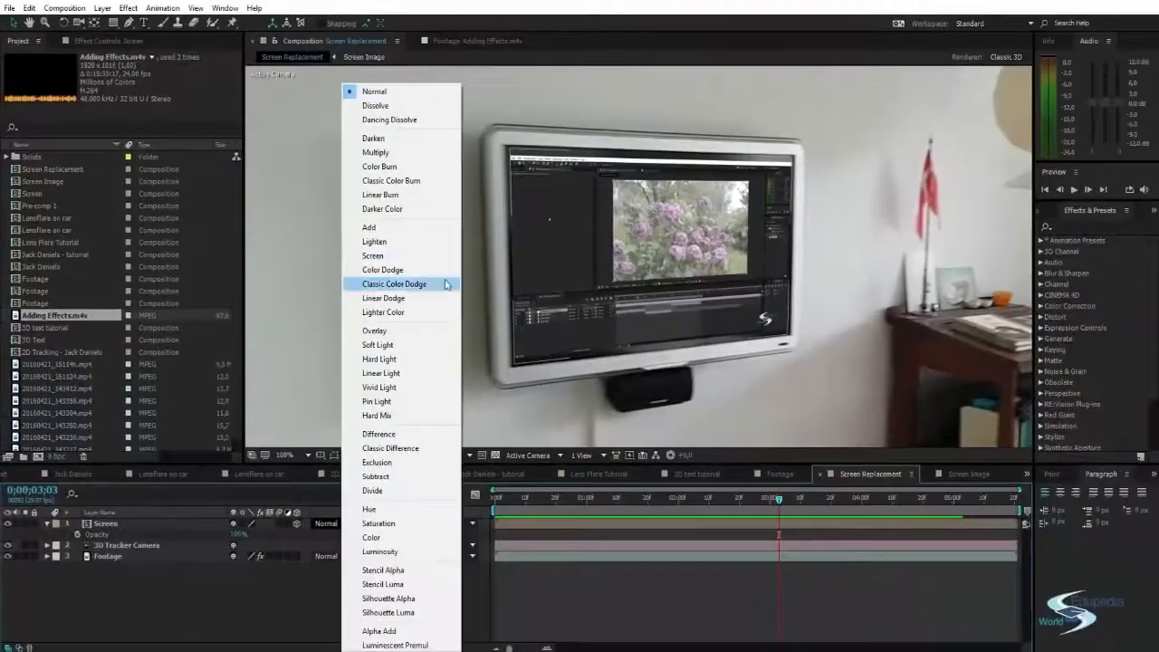
pyautogui.click(413, 264)
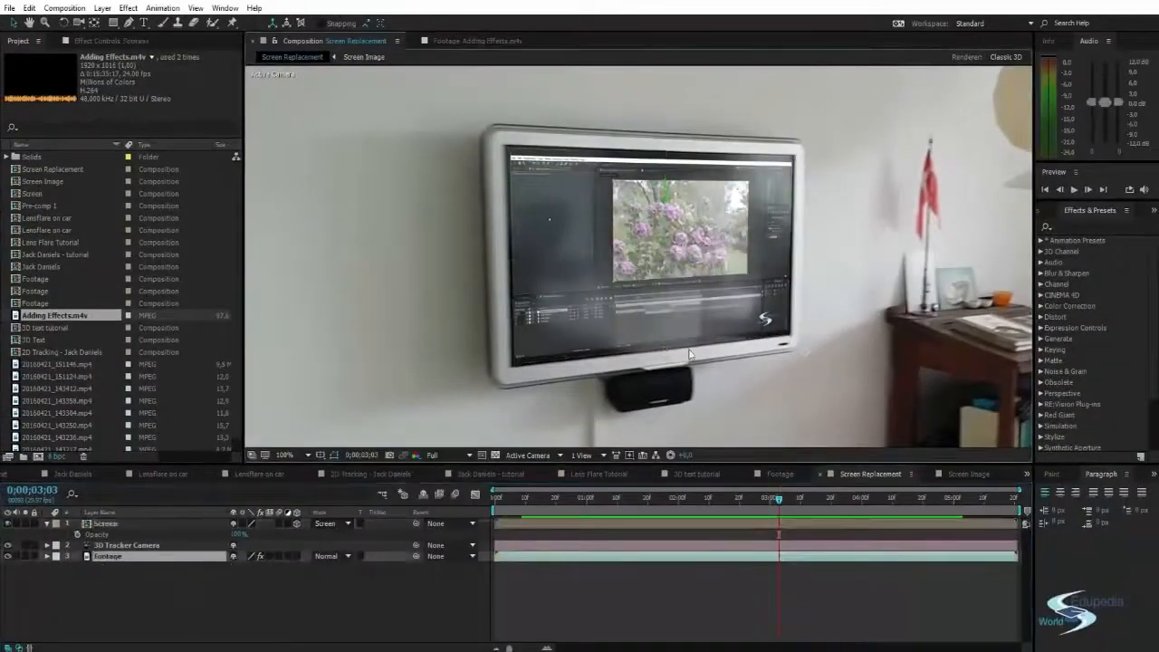
pyautogui.moveTo(795, 500); pyautogui.dragTo(906, 501)
pyautogui.press('space')
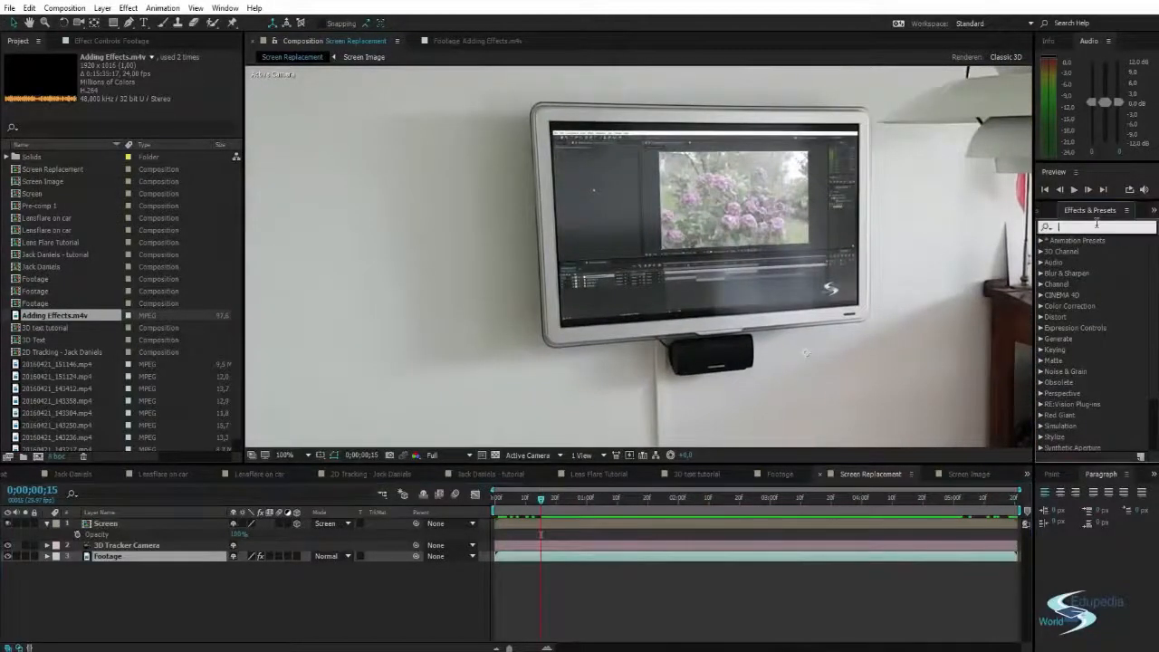
# Apply Fast Blur to the Screen layer, raise its Blurriness to soften the clip and preview the whole shot
pyautogui.moveTo(1095, 337); pyautogui.dragTo(743, 257)
pyautogui.scroll(4, 697, 193)
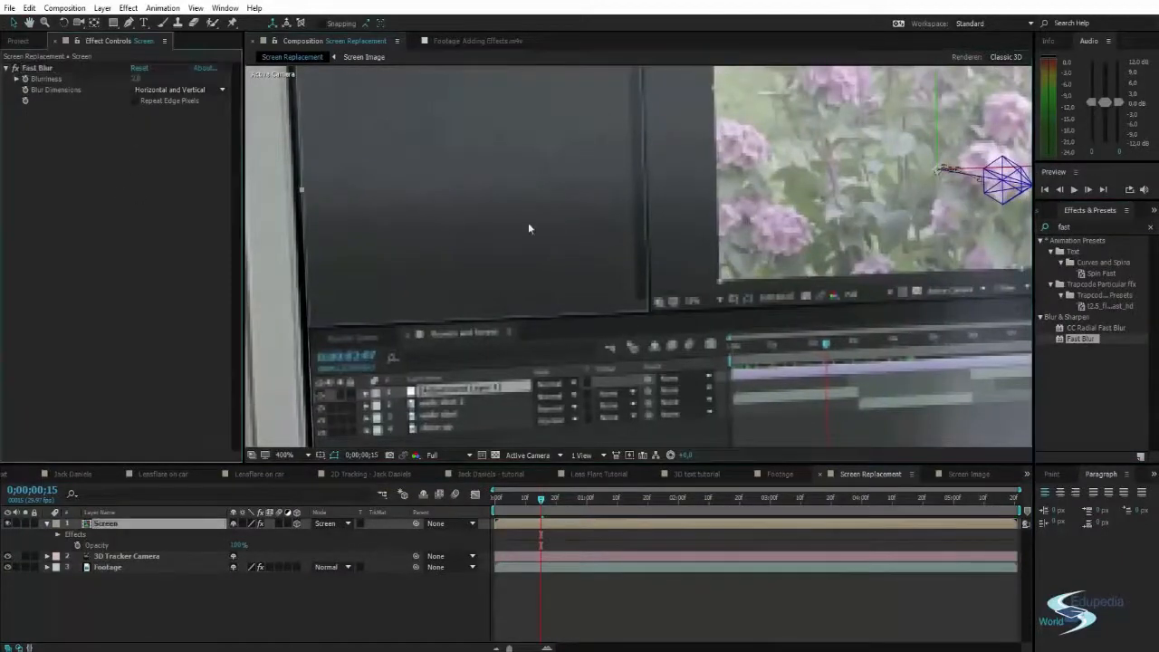
pyautogui.moveTo(135, 79); pyautogui.dragTo(138, 78)
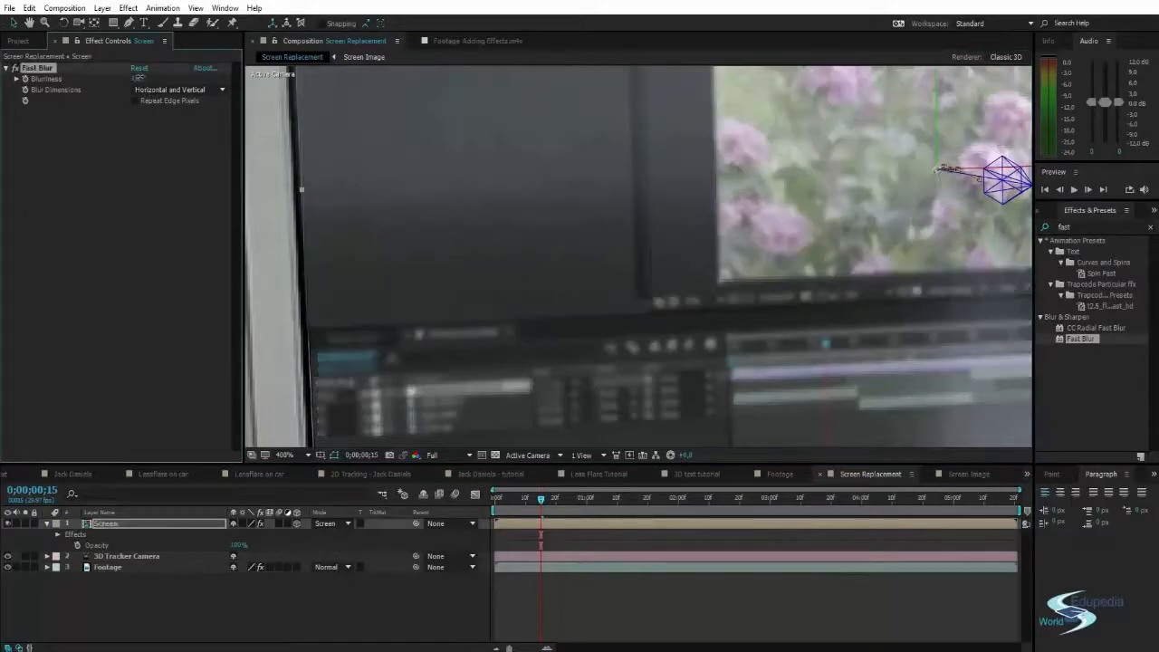
pyautogui.scroll(-5, 407, 187)
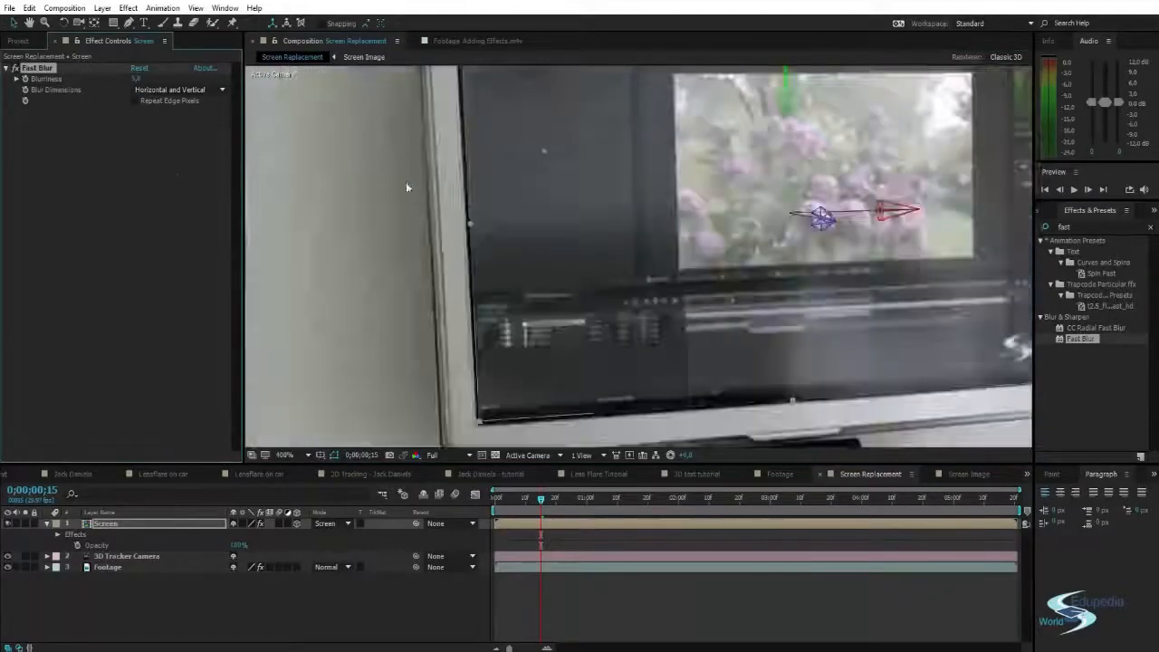
pyautogui.moveTo(498, 207); pyautogui.dragTo(486, 210)
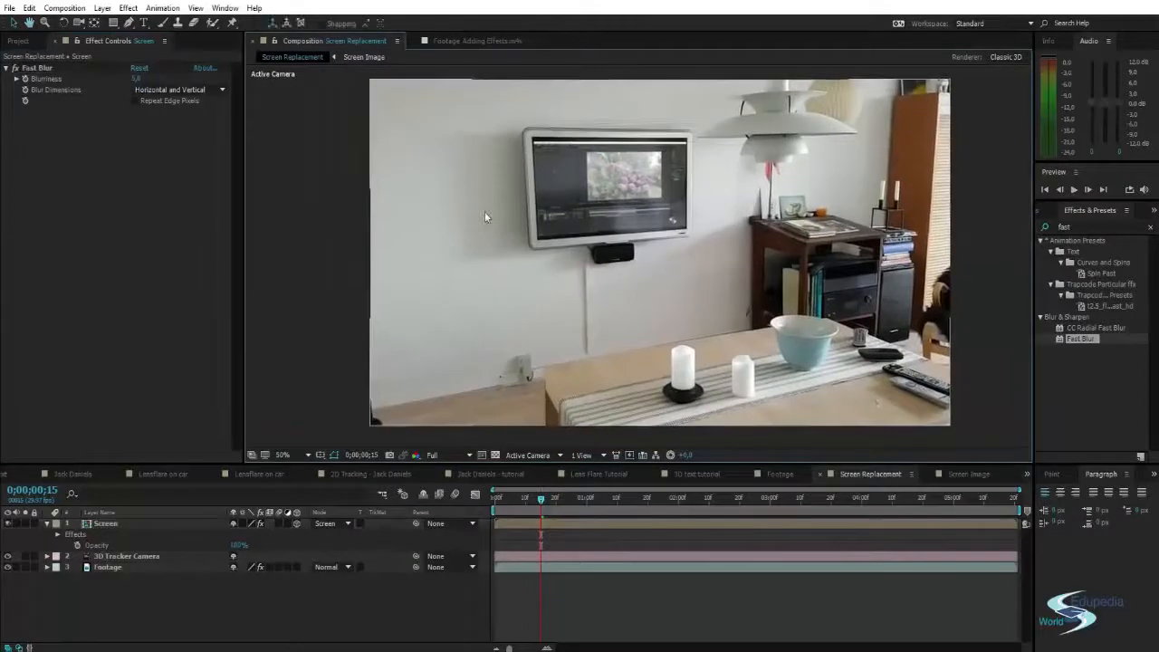
pyautogui.press('space')
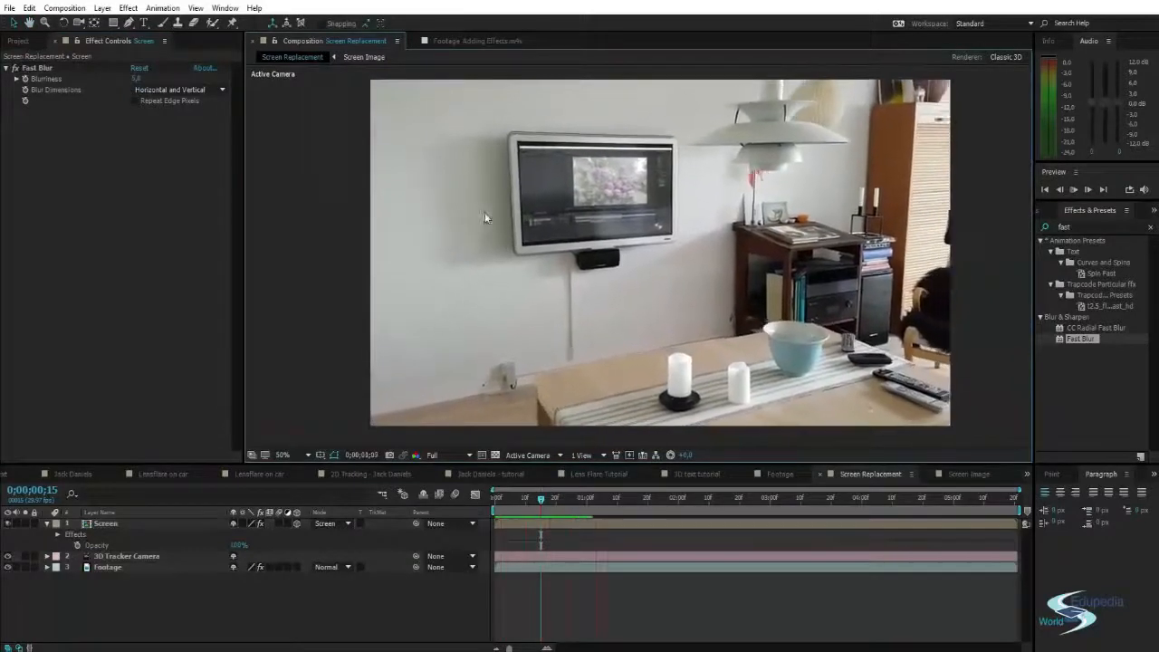